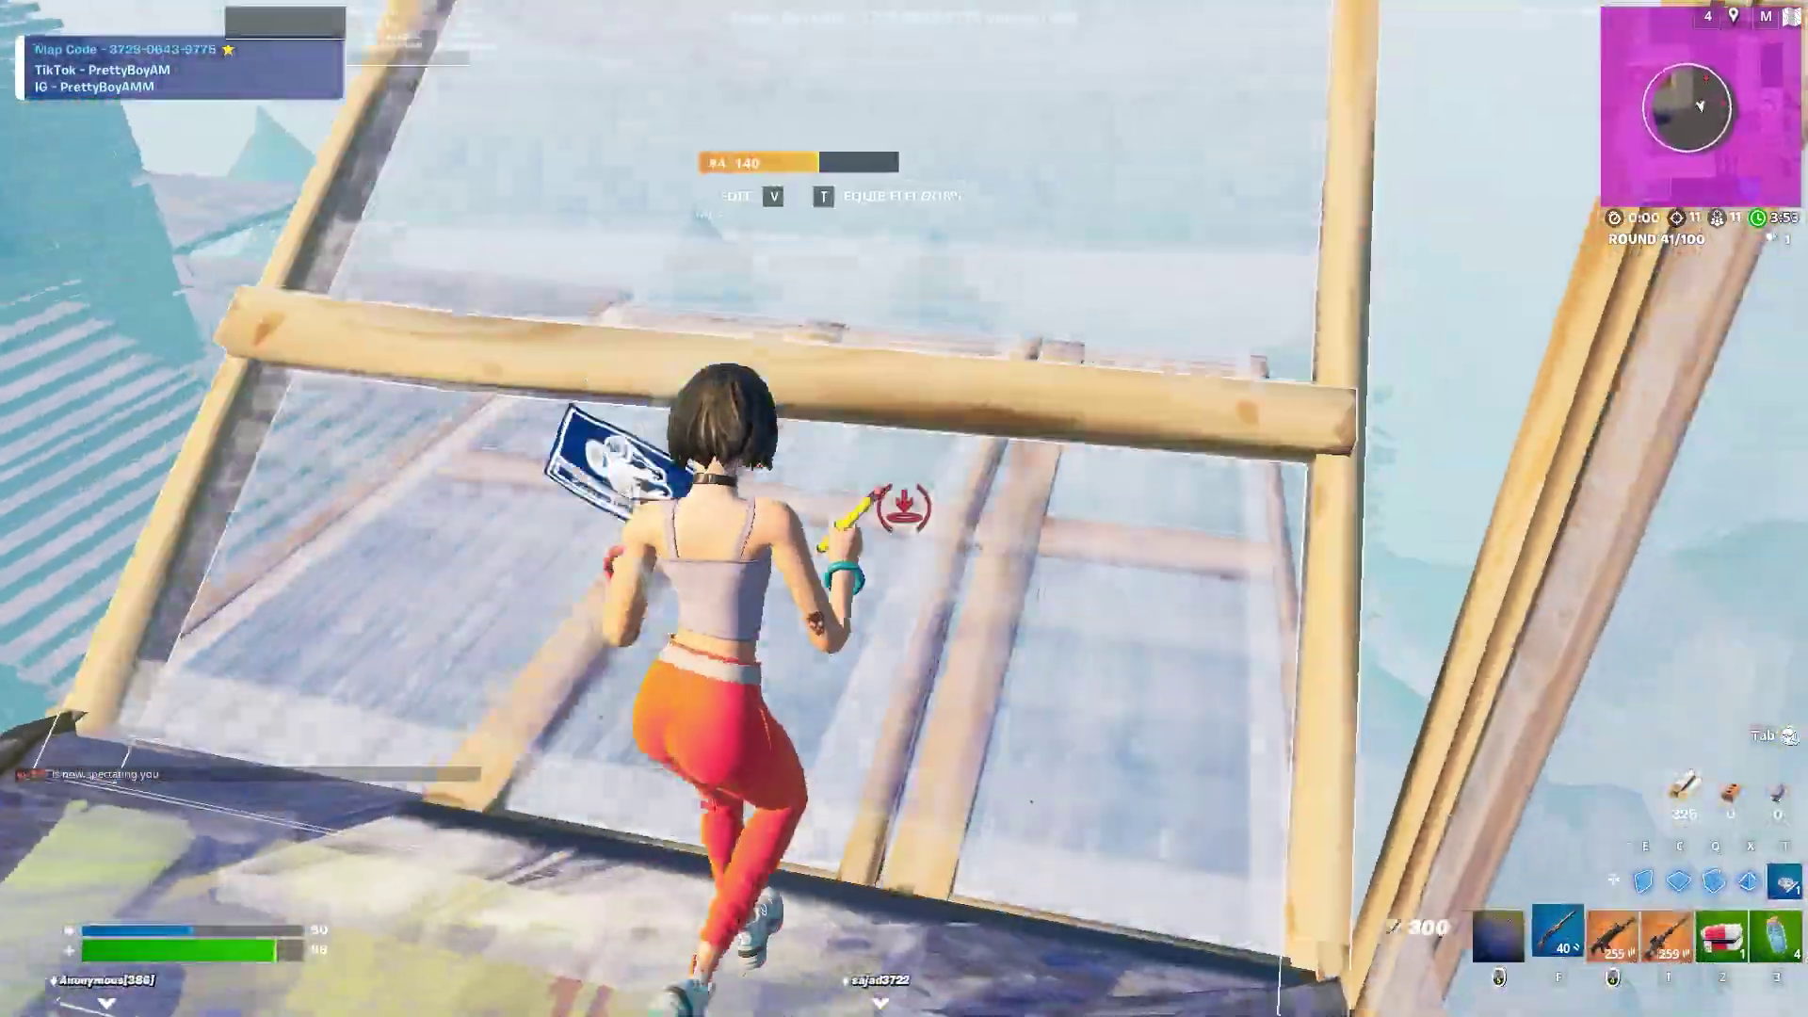
Fire the pump shotgun, drop into build mode, then swap back and equip the shield potion.
key("f")
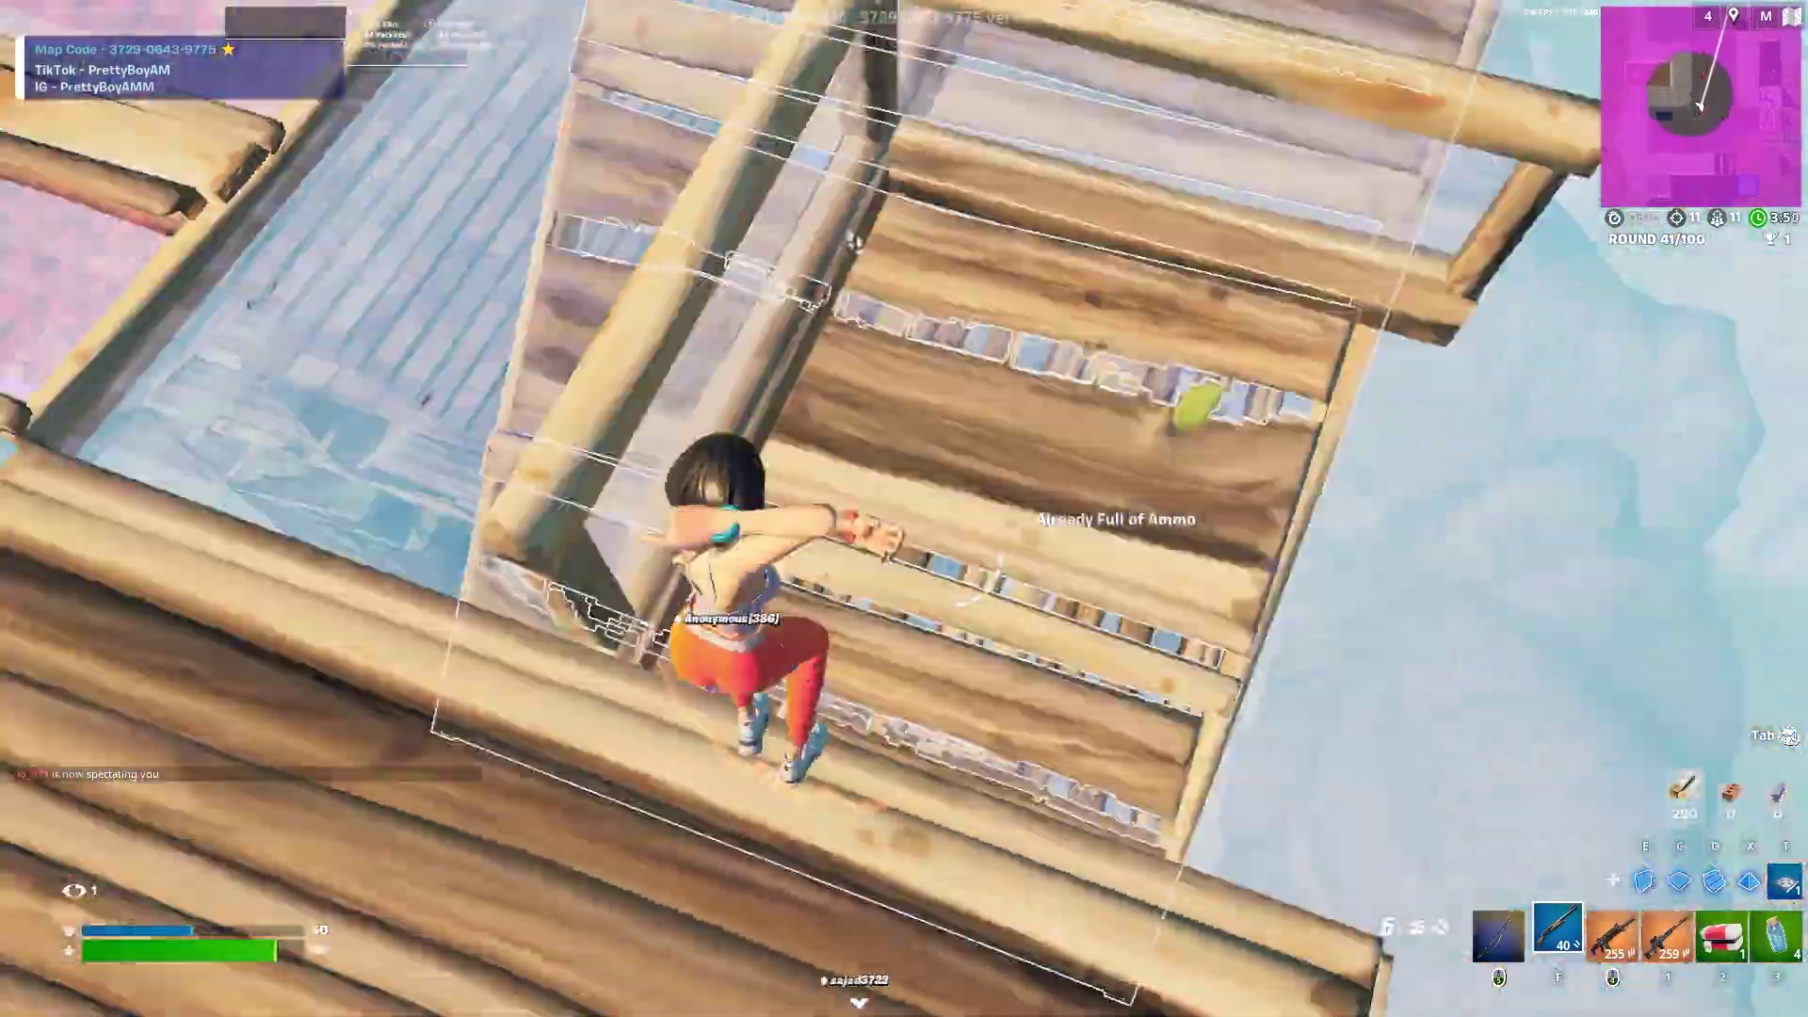
left_click(904, 508)
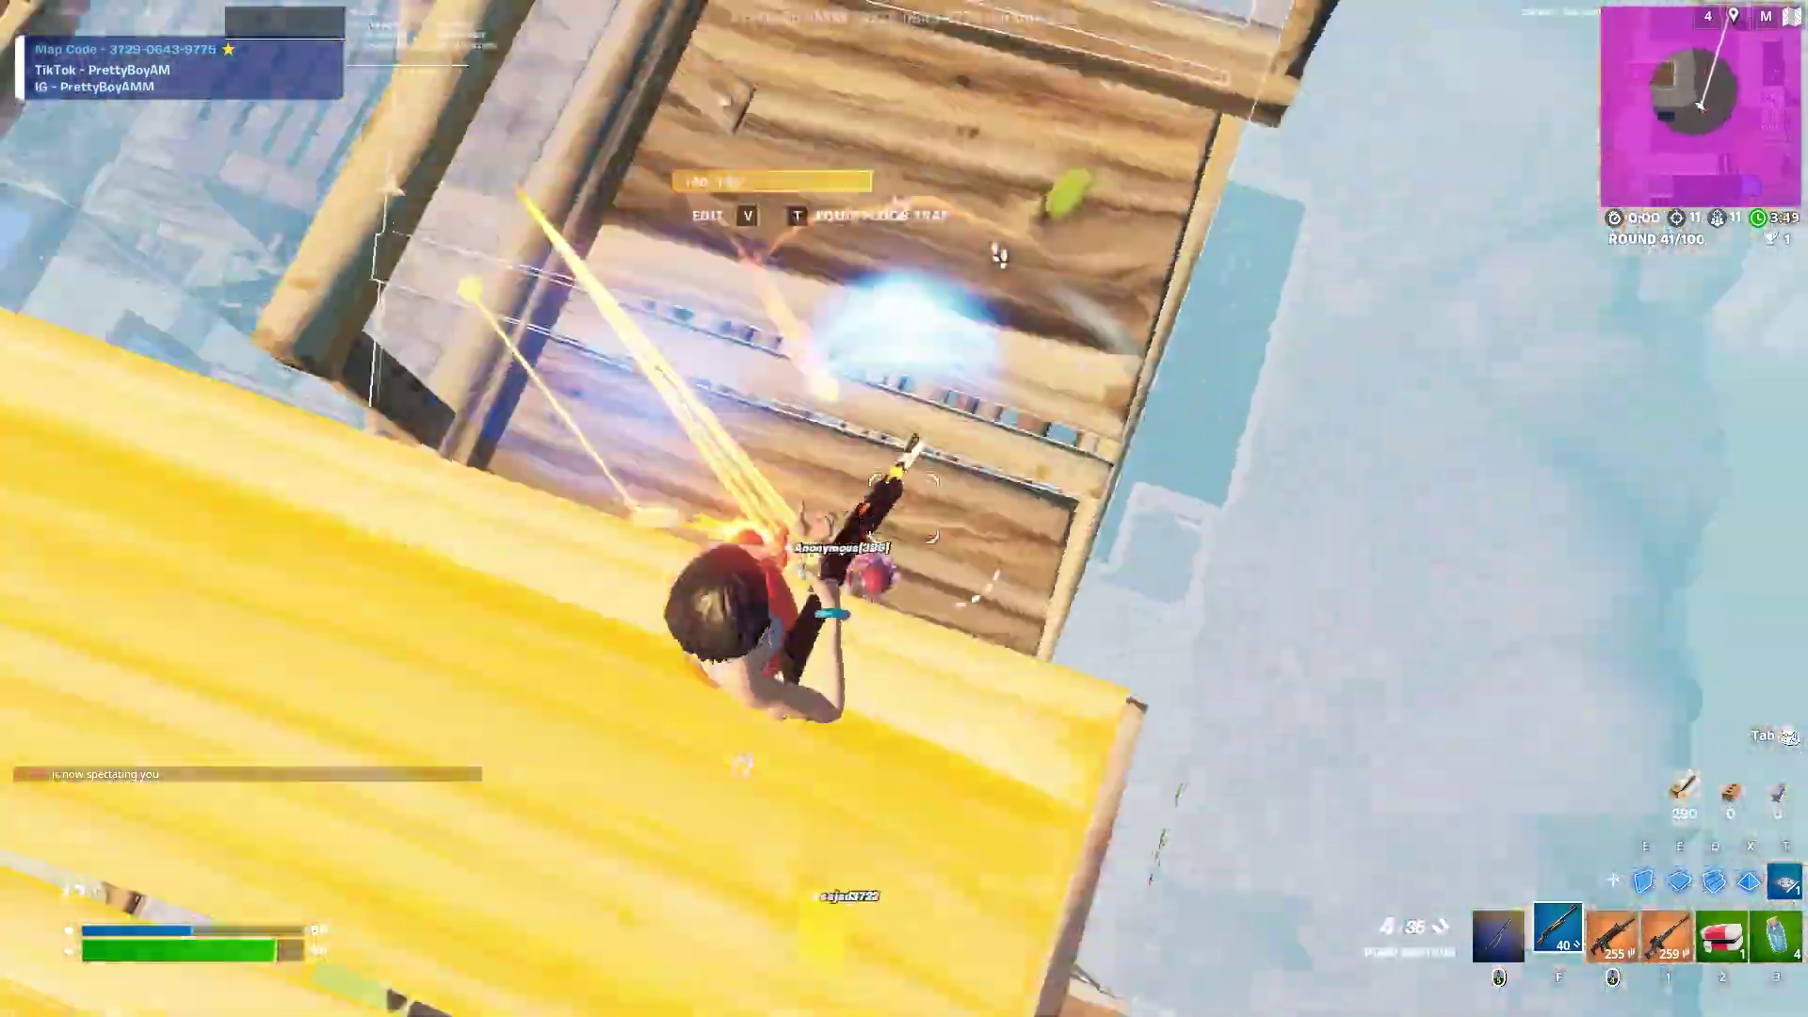
key("q")
key("f")
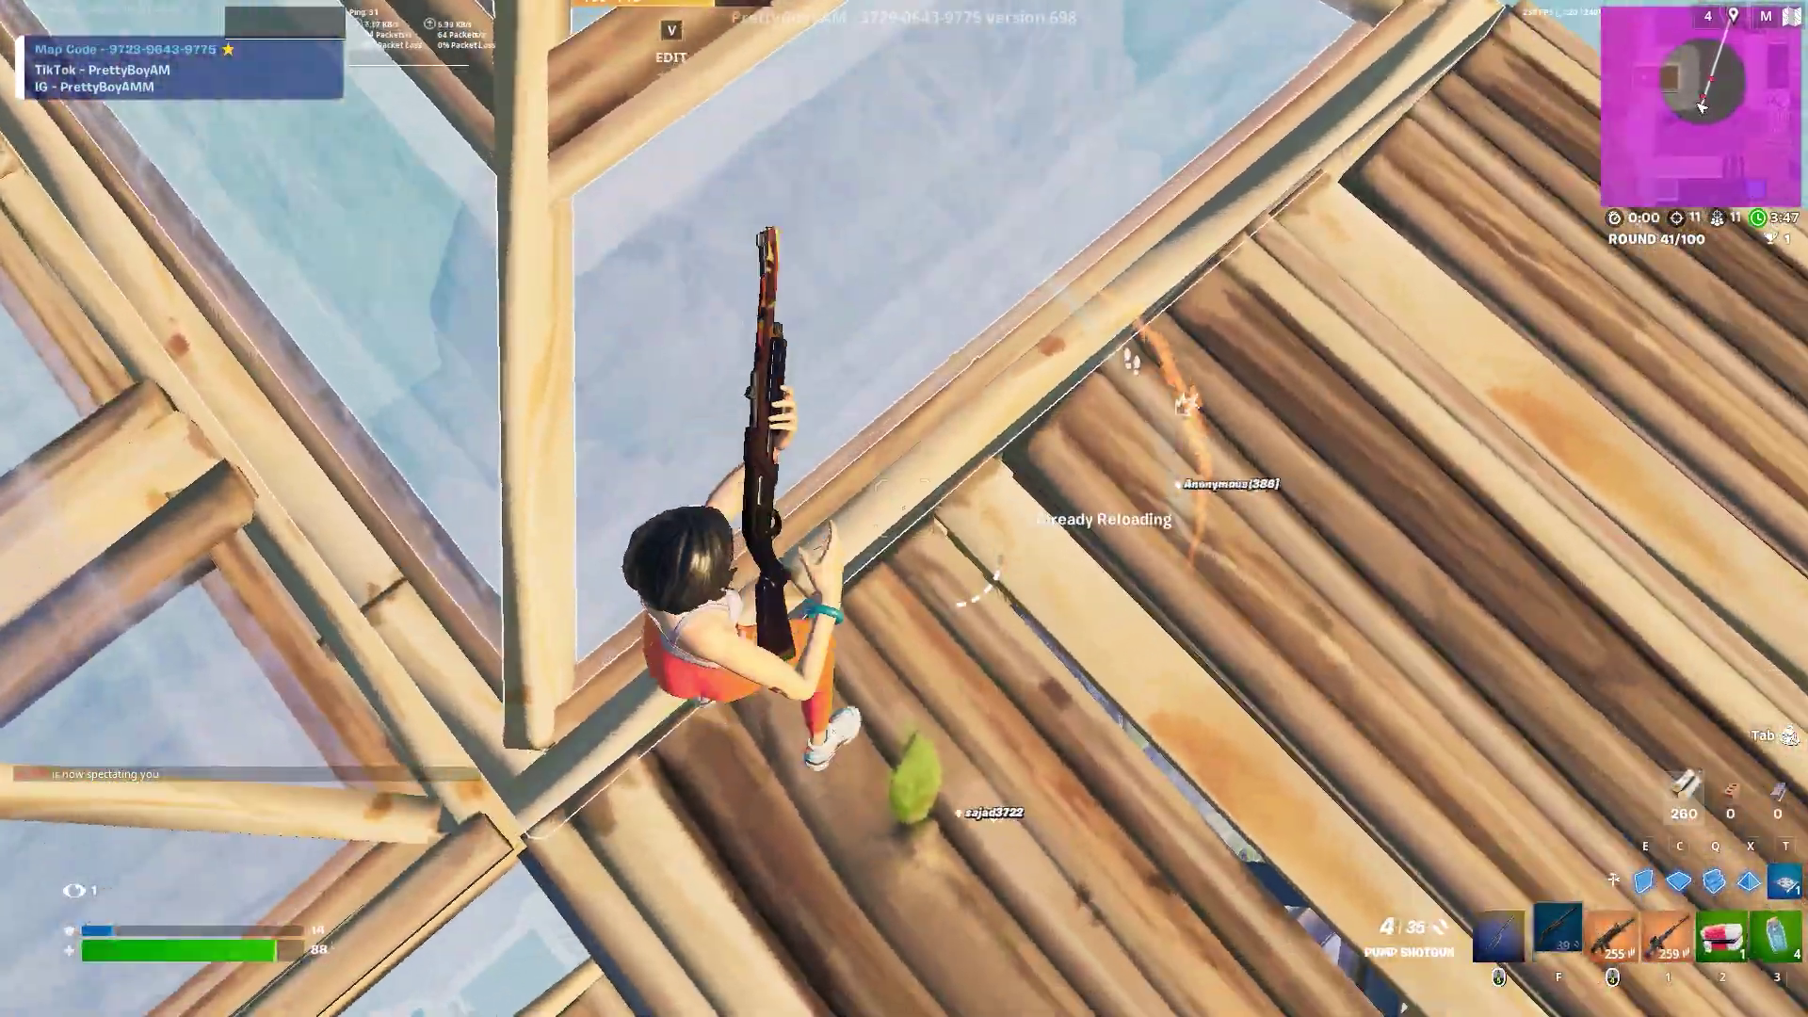
key("3")
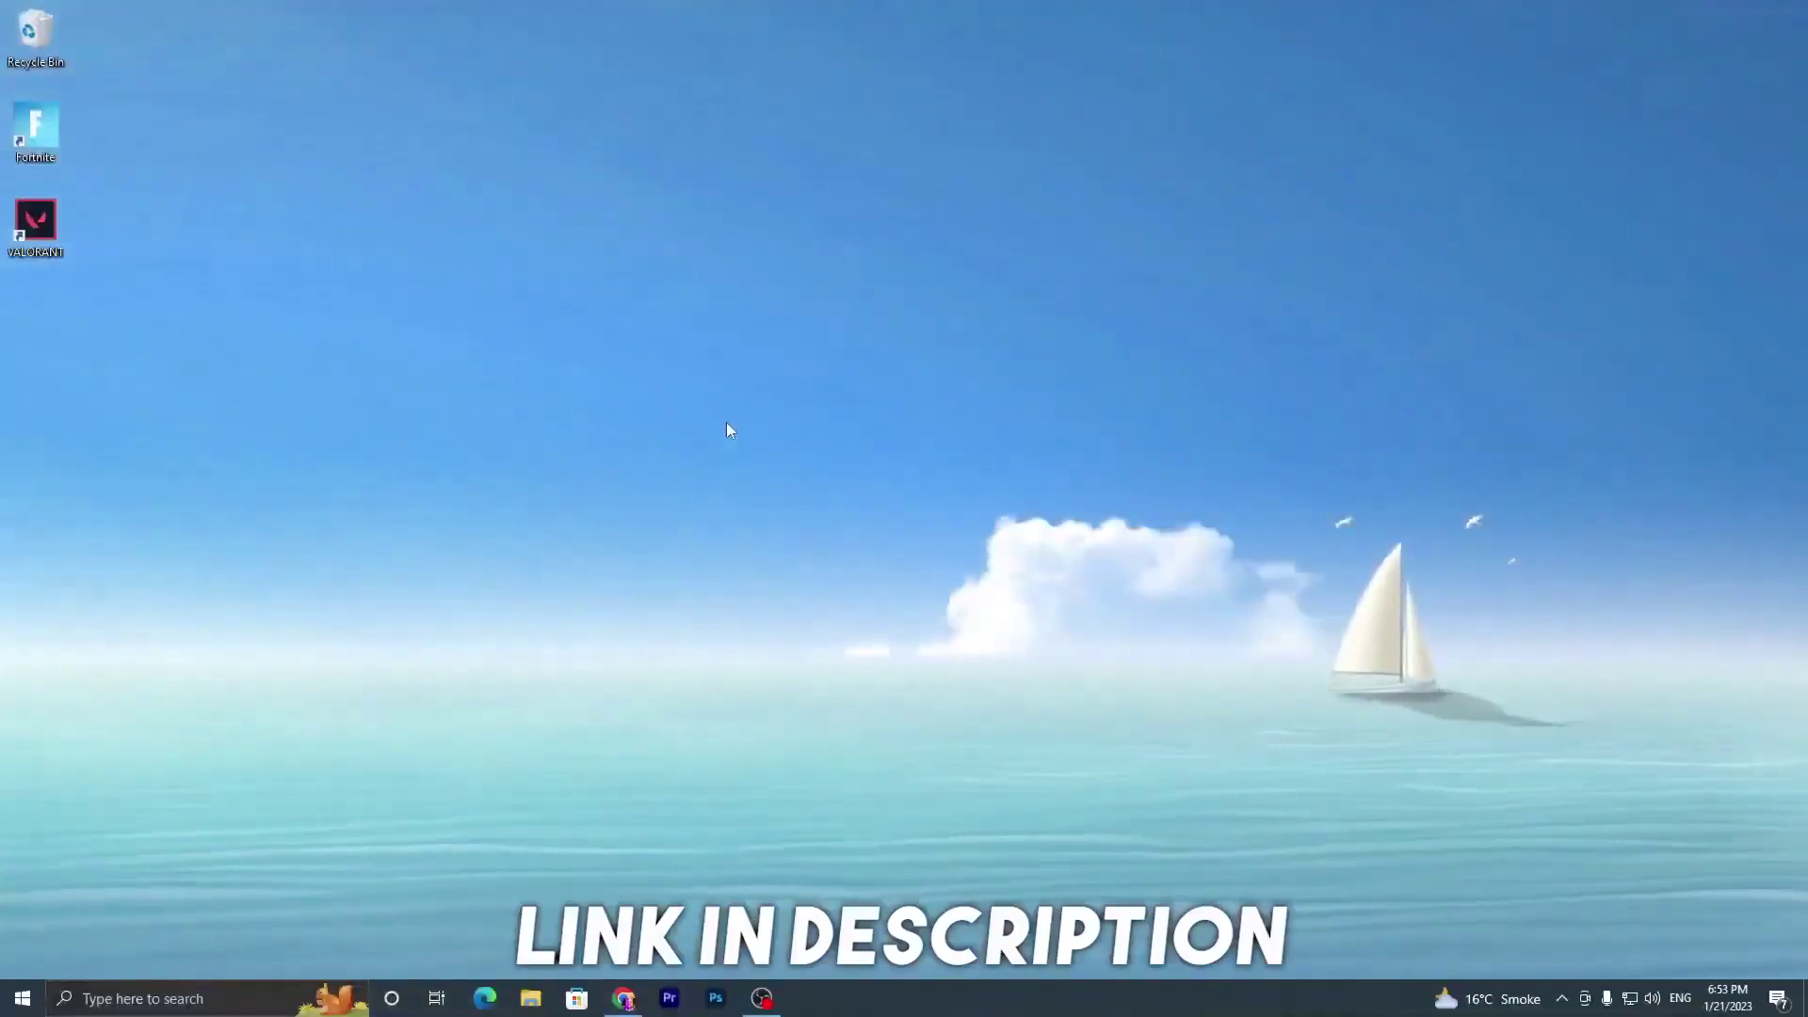
Search UPTO Packs for 'msi' and open the Download MSI Utility Tool For Free post.
left_click(623, 997)
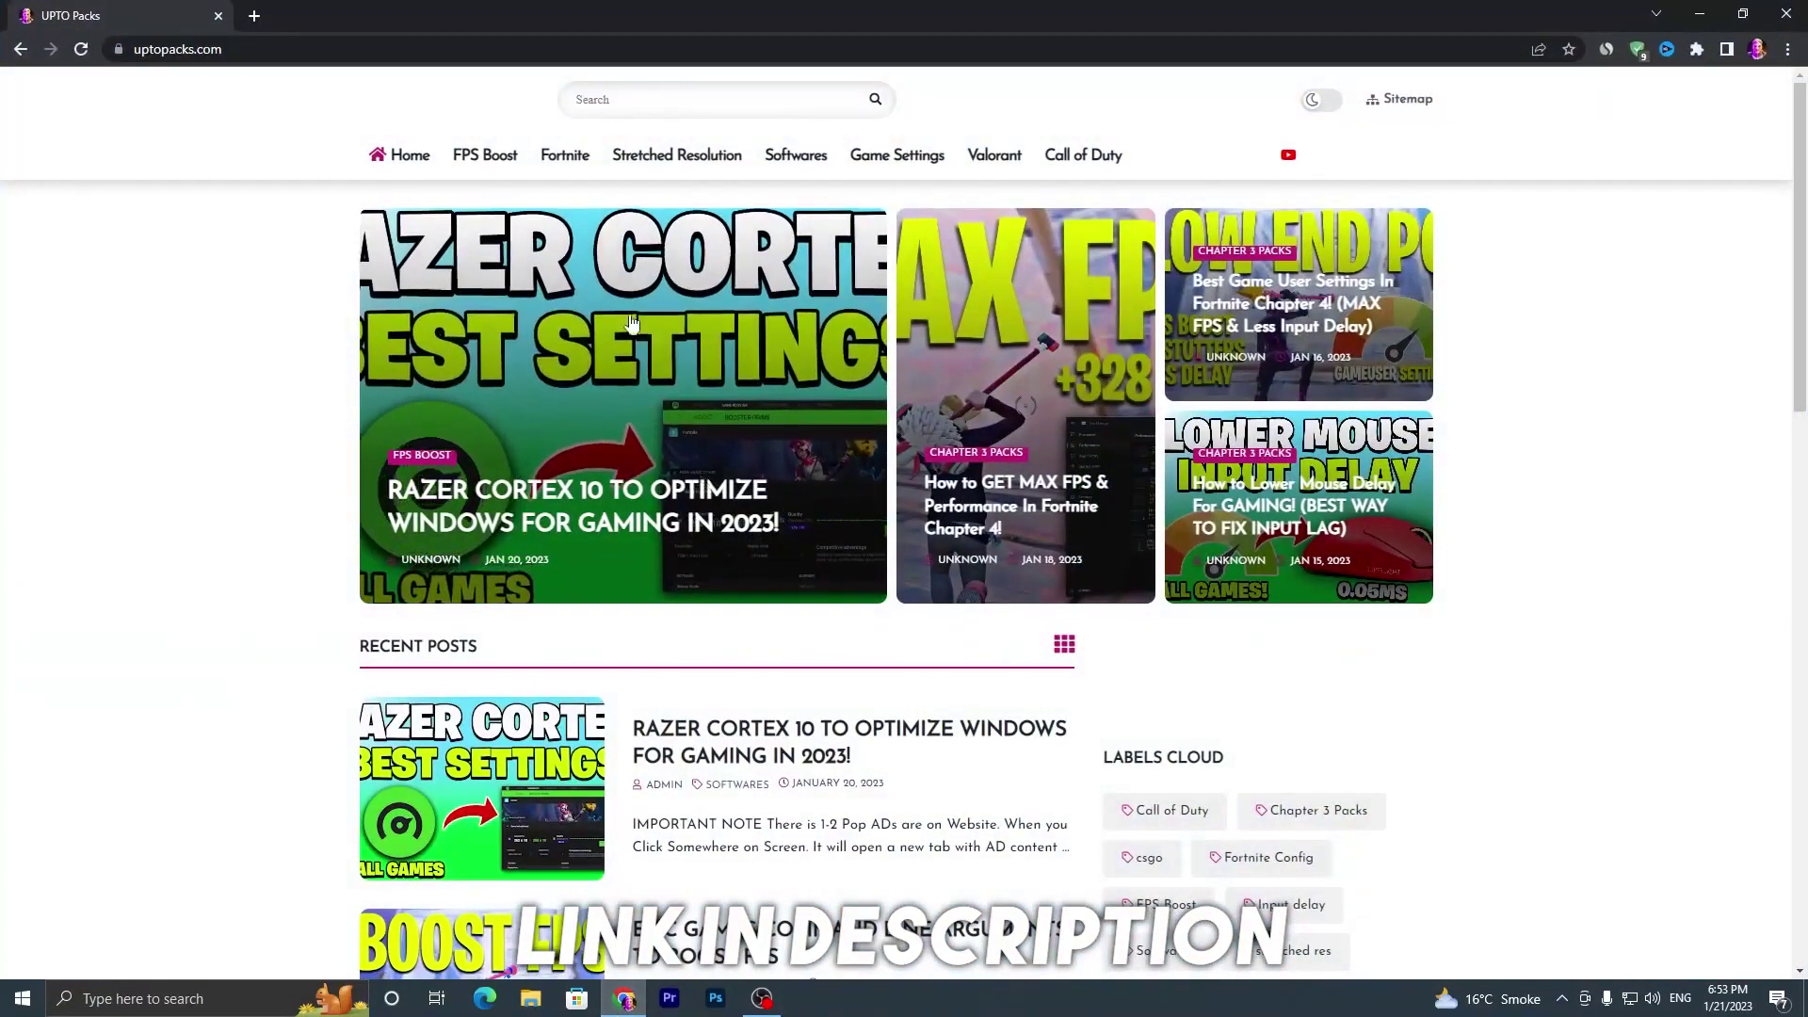
left_click(568, 102)
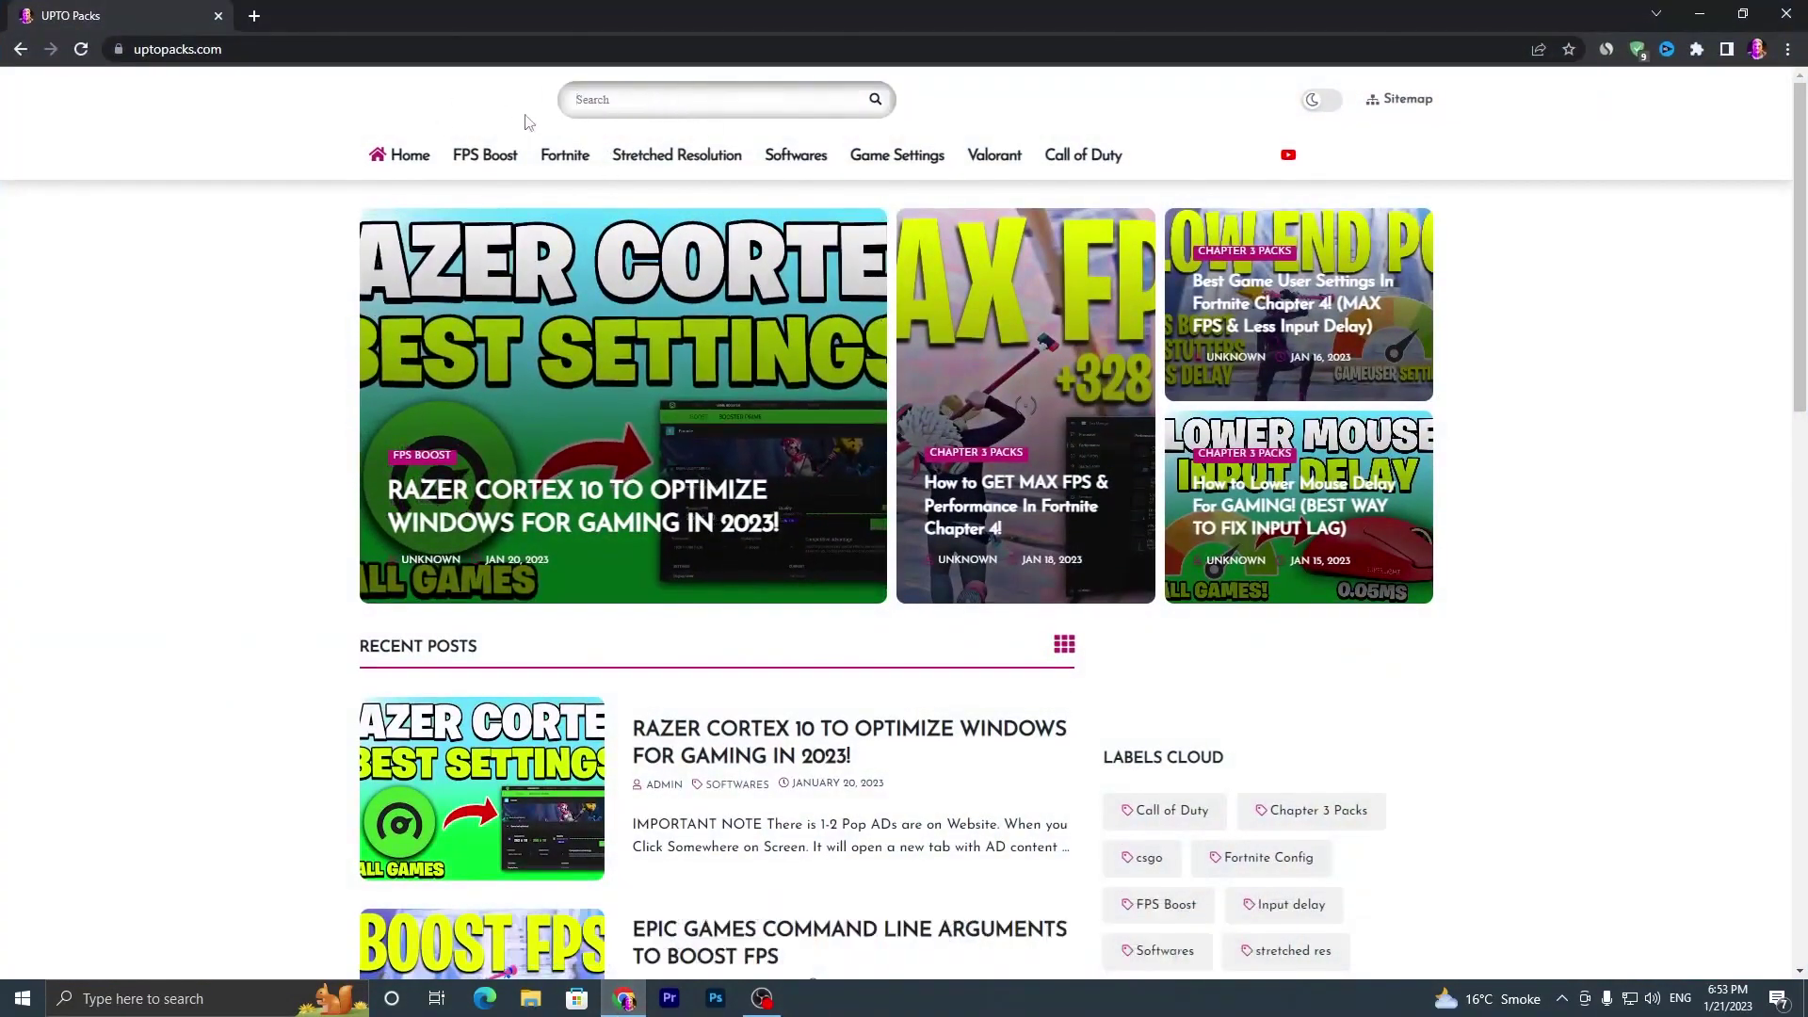
key("Return")
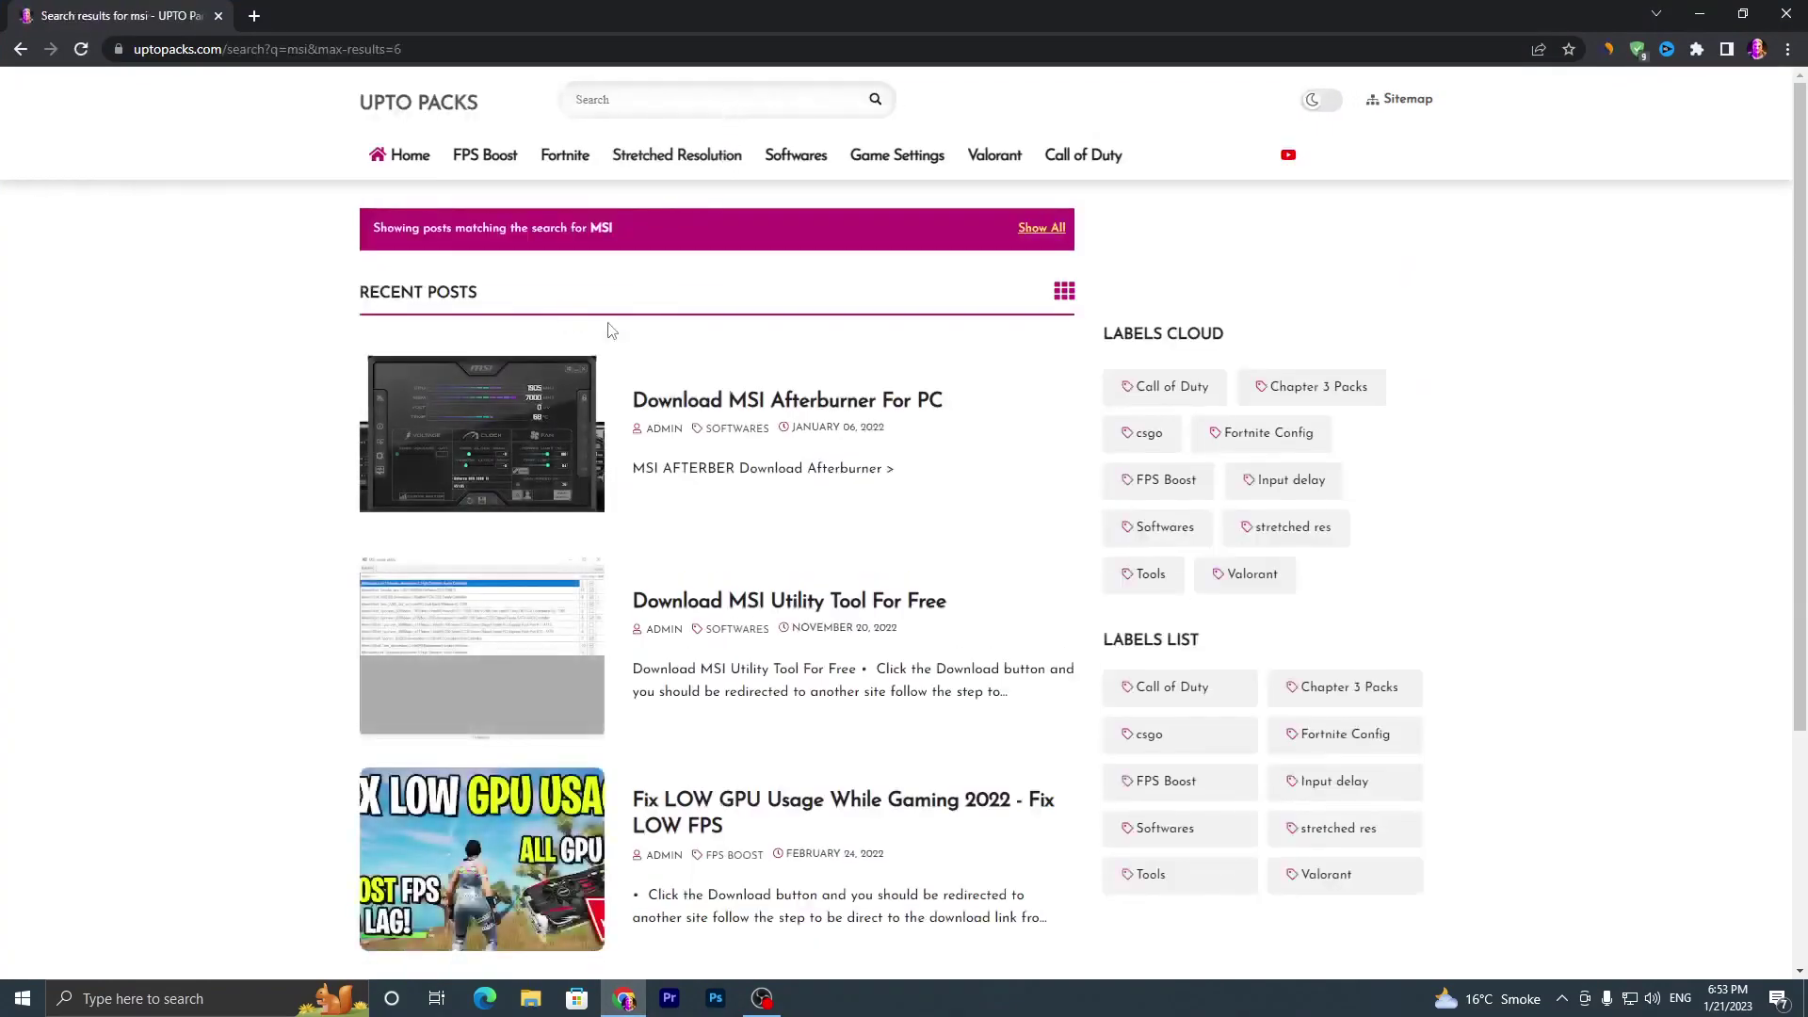
scroll(456, 442, "down", 4)
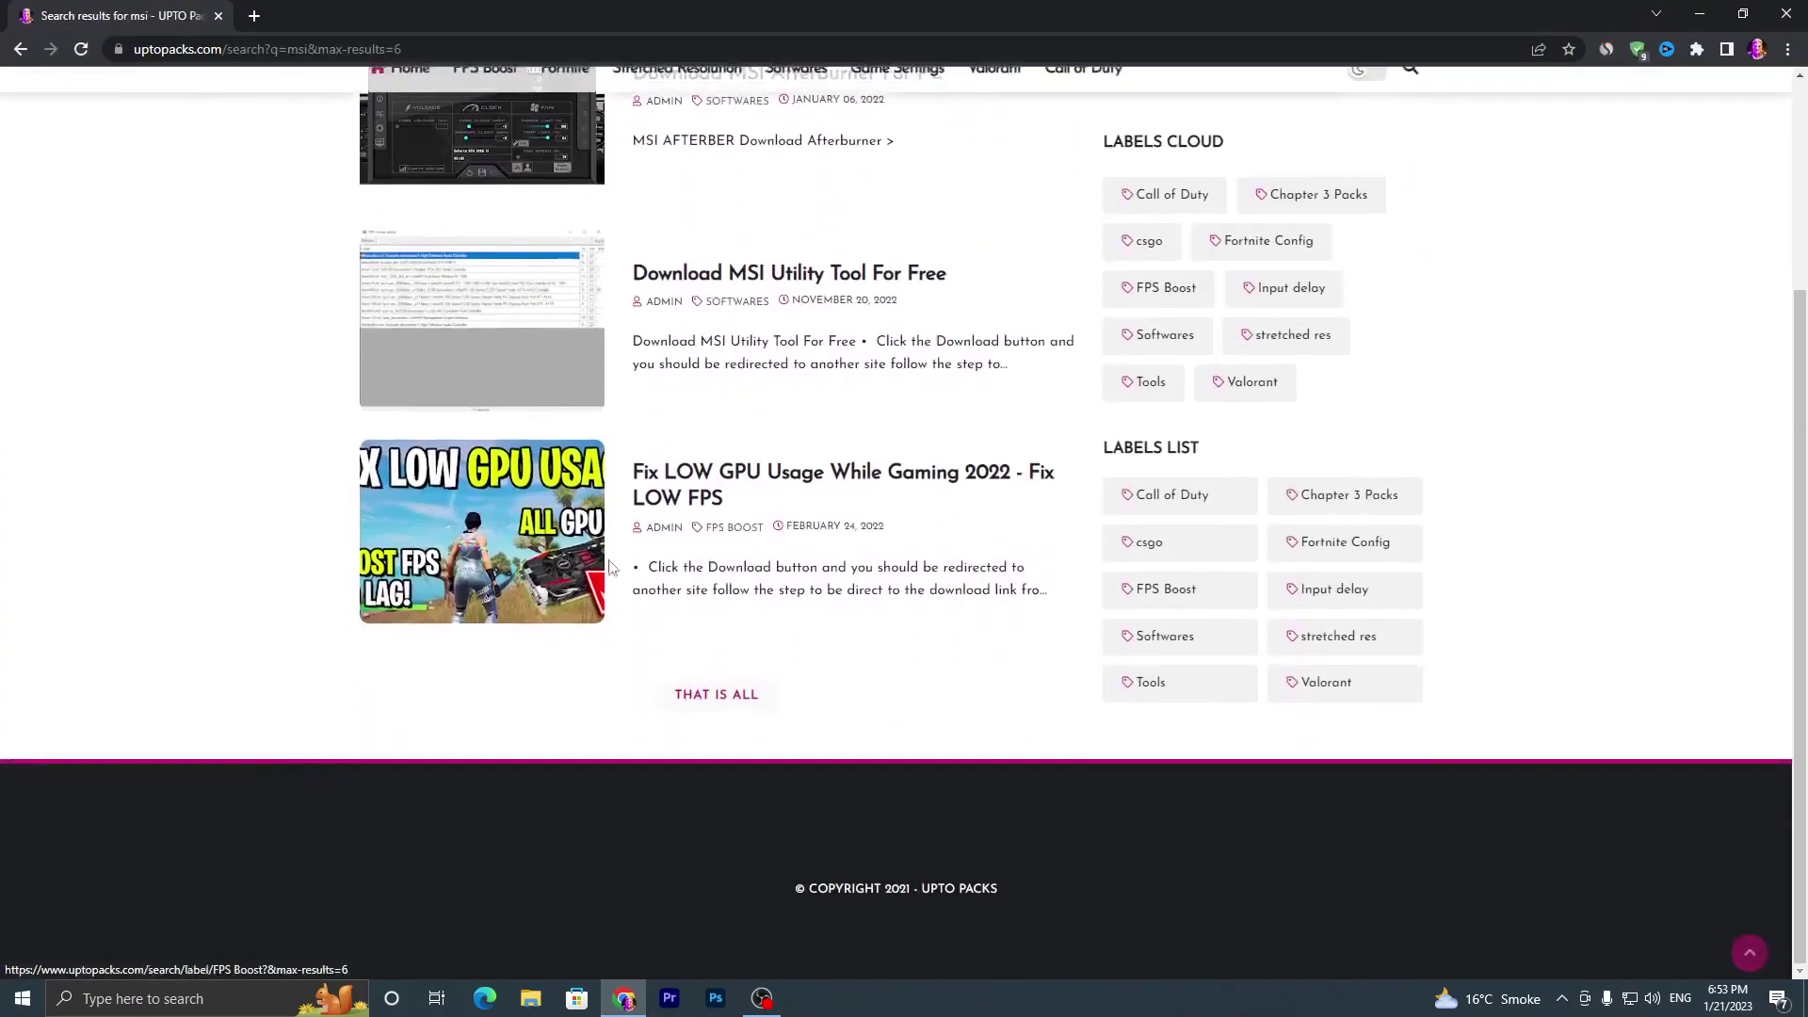
scroll(456, 442, "up", 4)
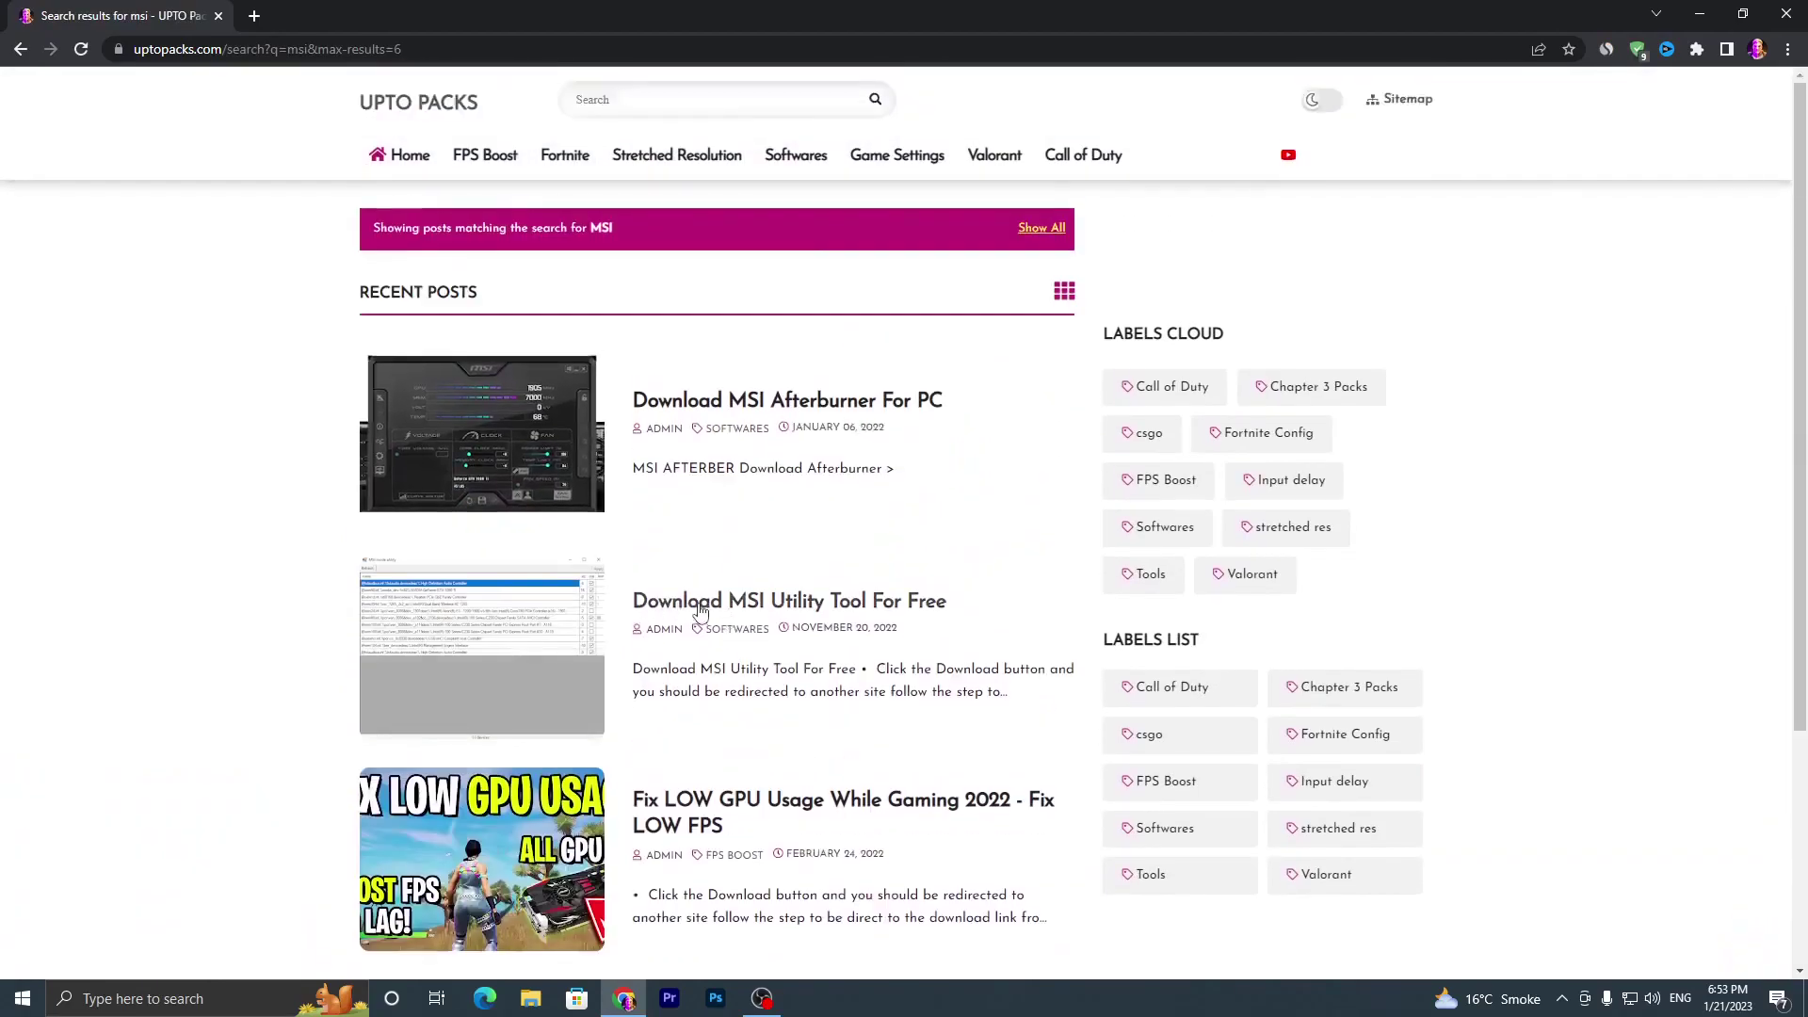
left_click(500, 650)
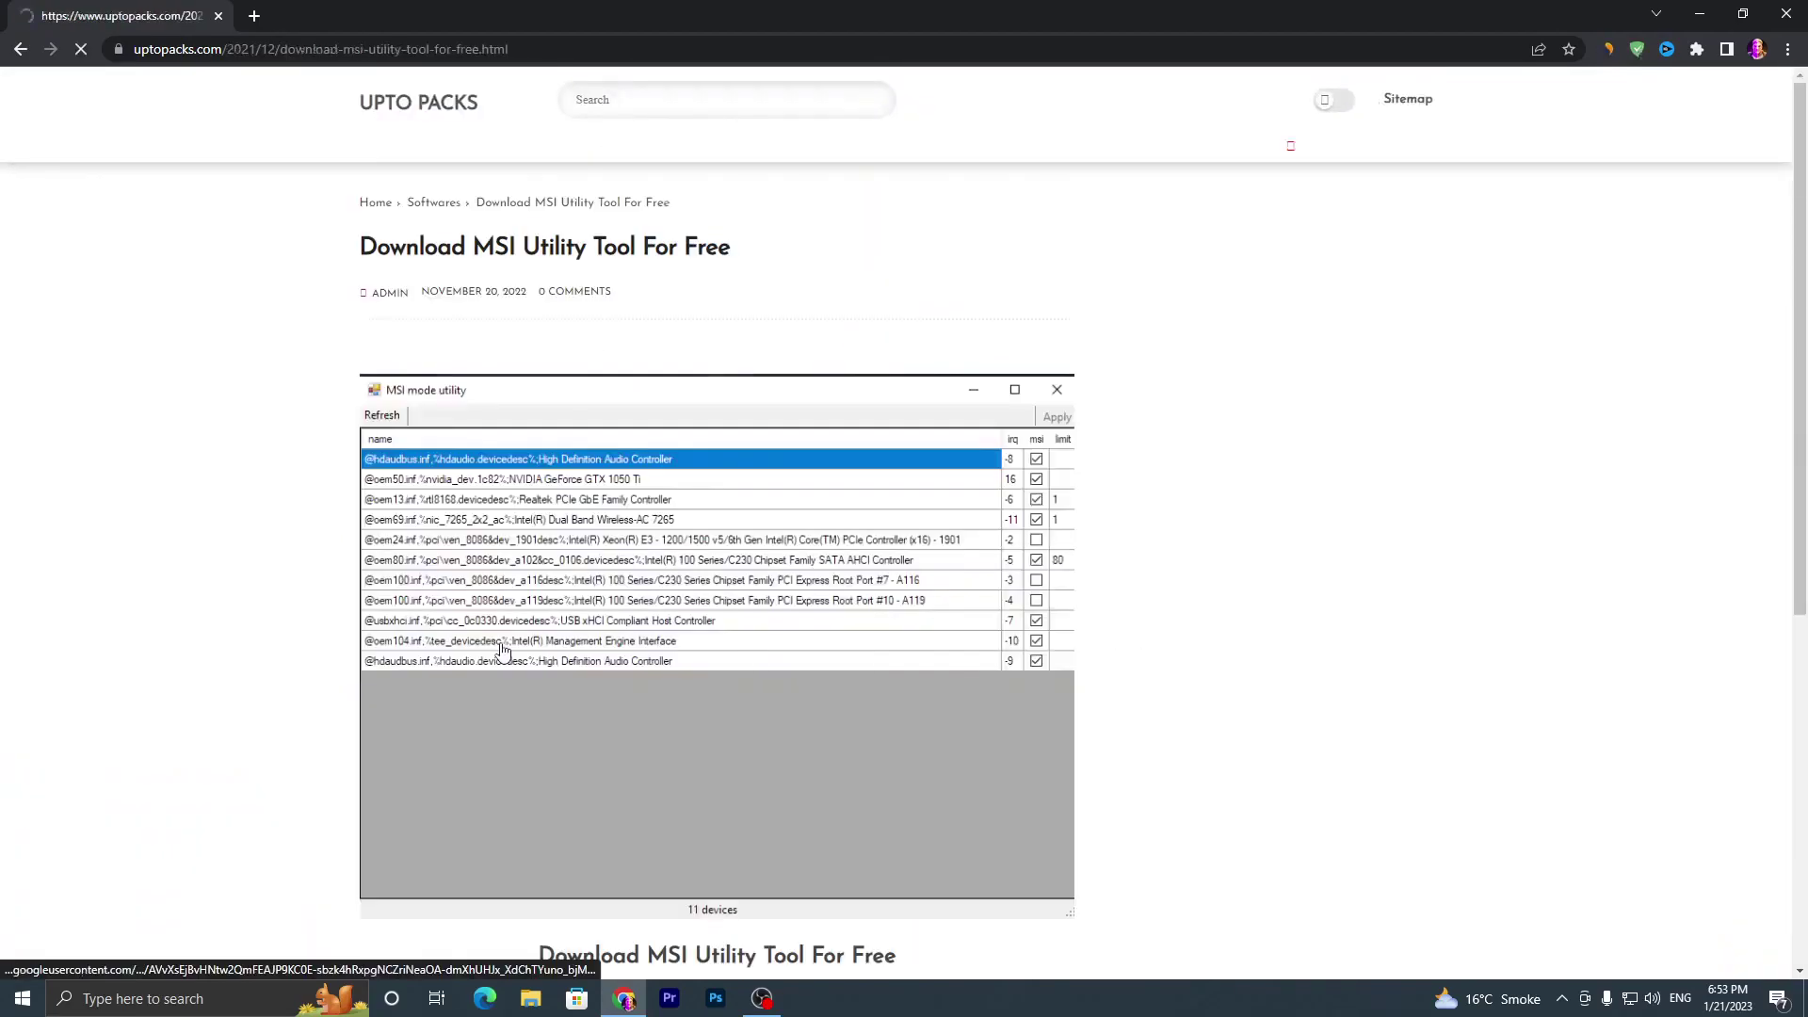
Download MSI_util_v2.zip from the post's Google Drive link and place it on the desktop.
scroll(723, 504, "down", 12)
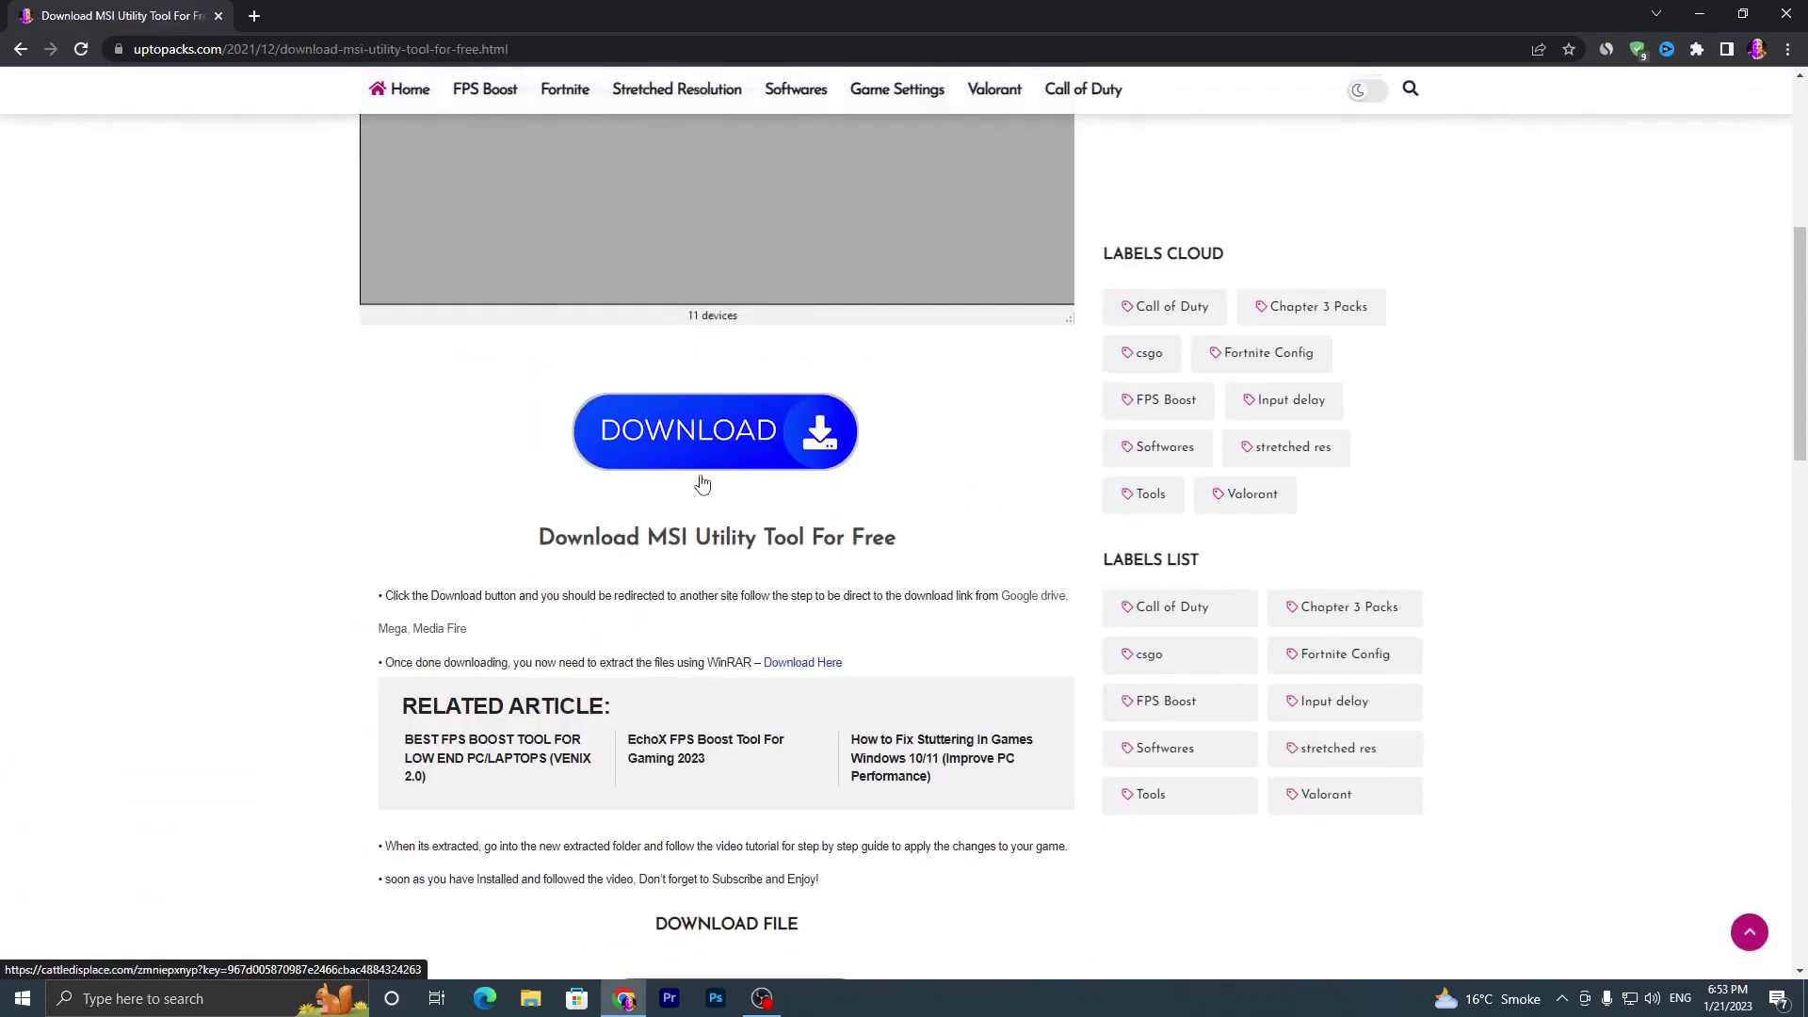
left_click(752, 473)
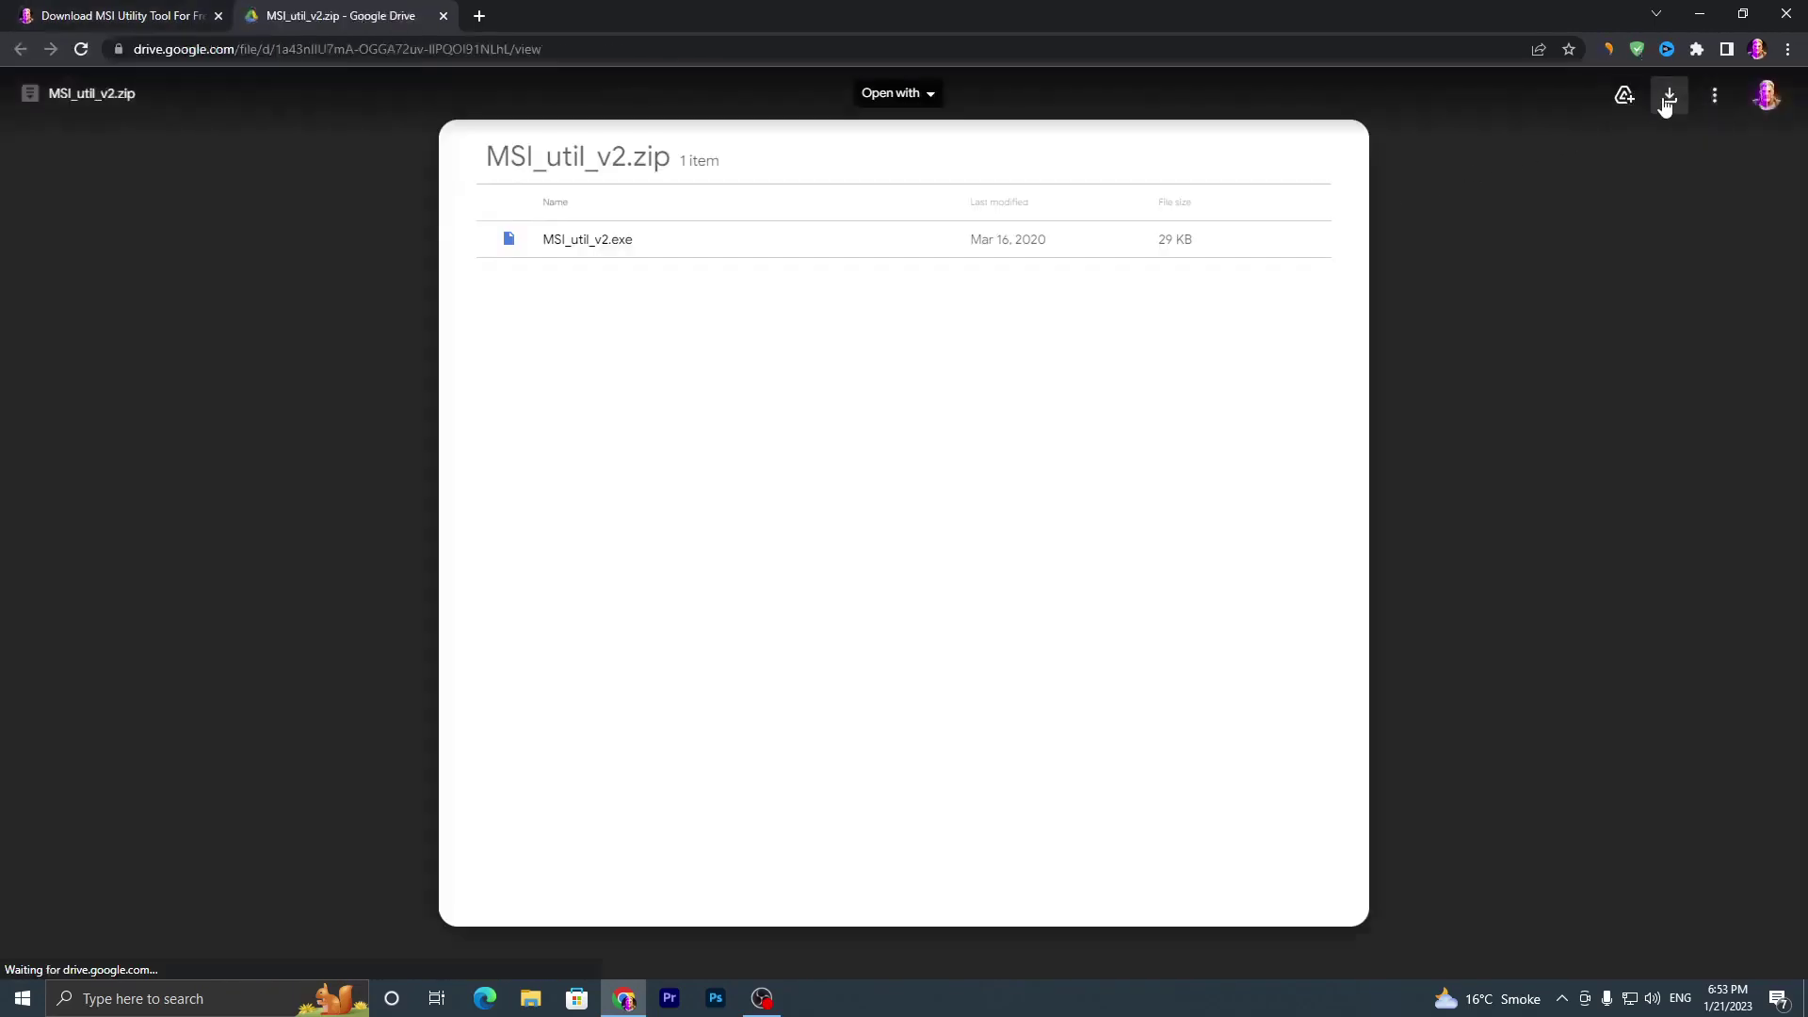
left_click(1669, 97)
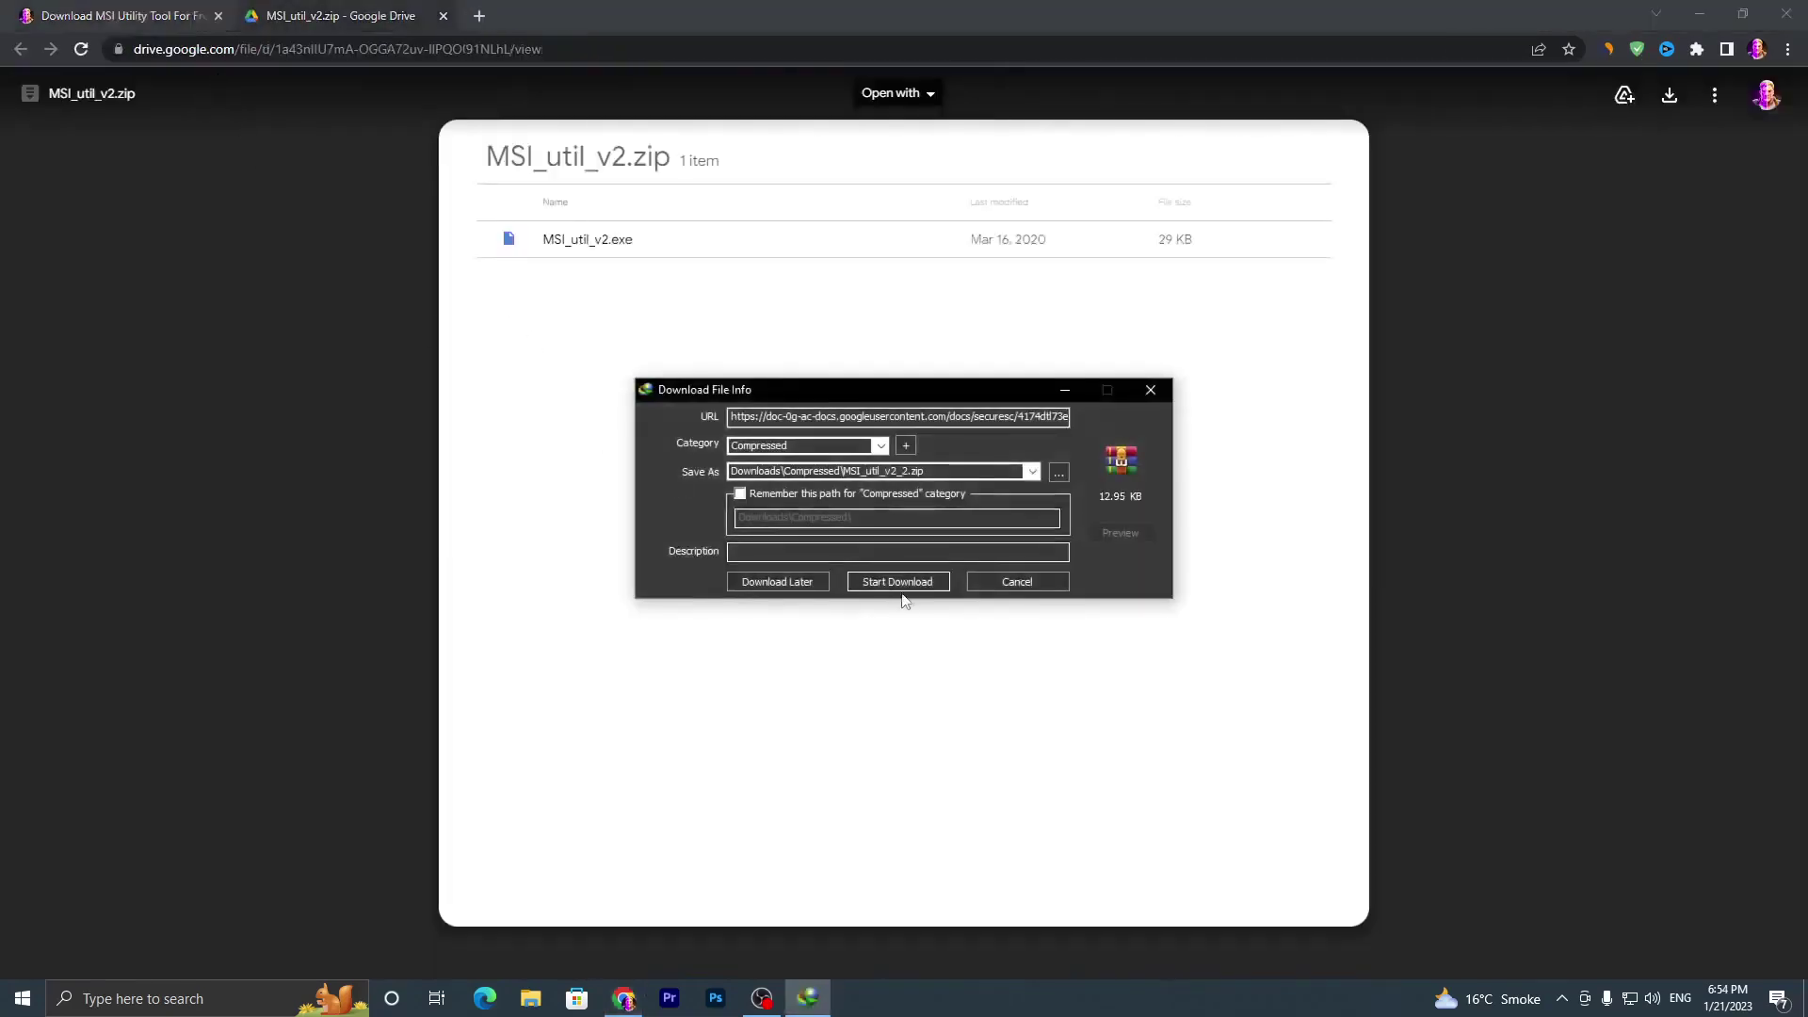
left_click(898, 584)
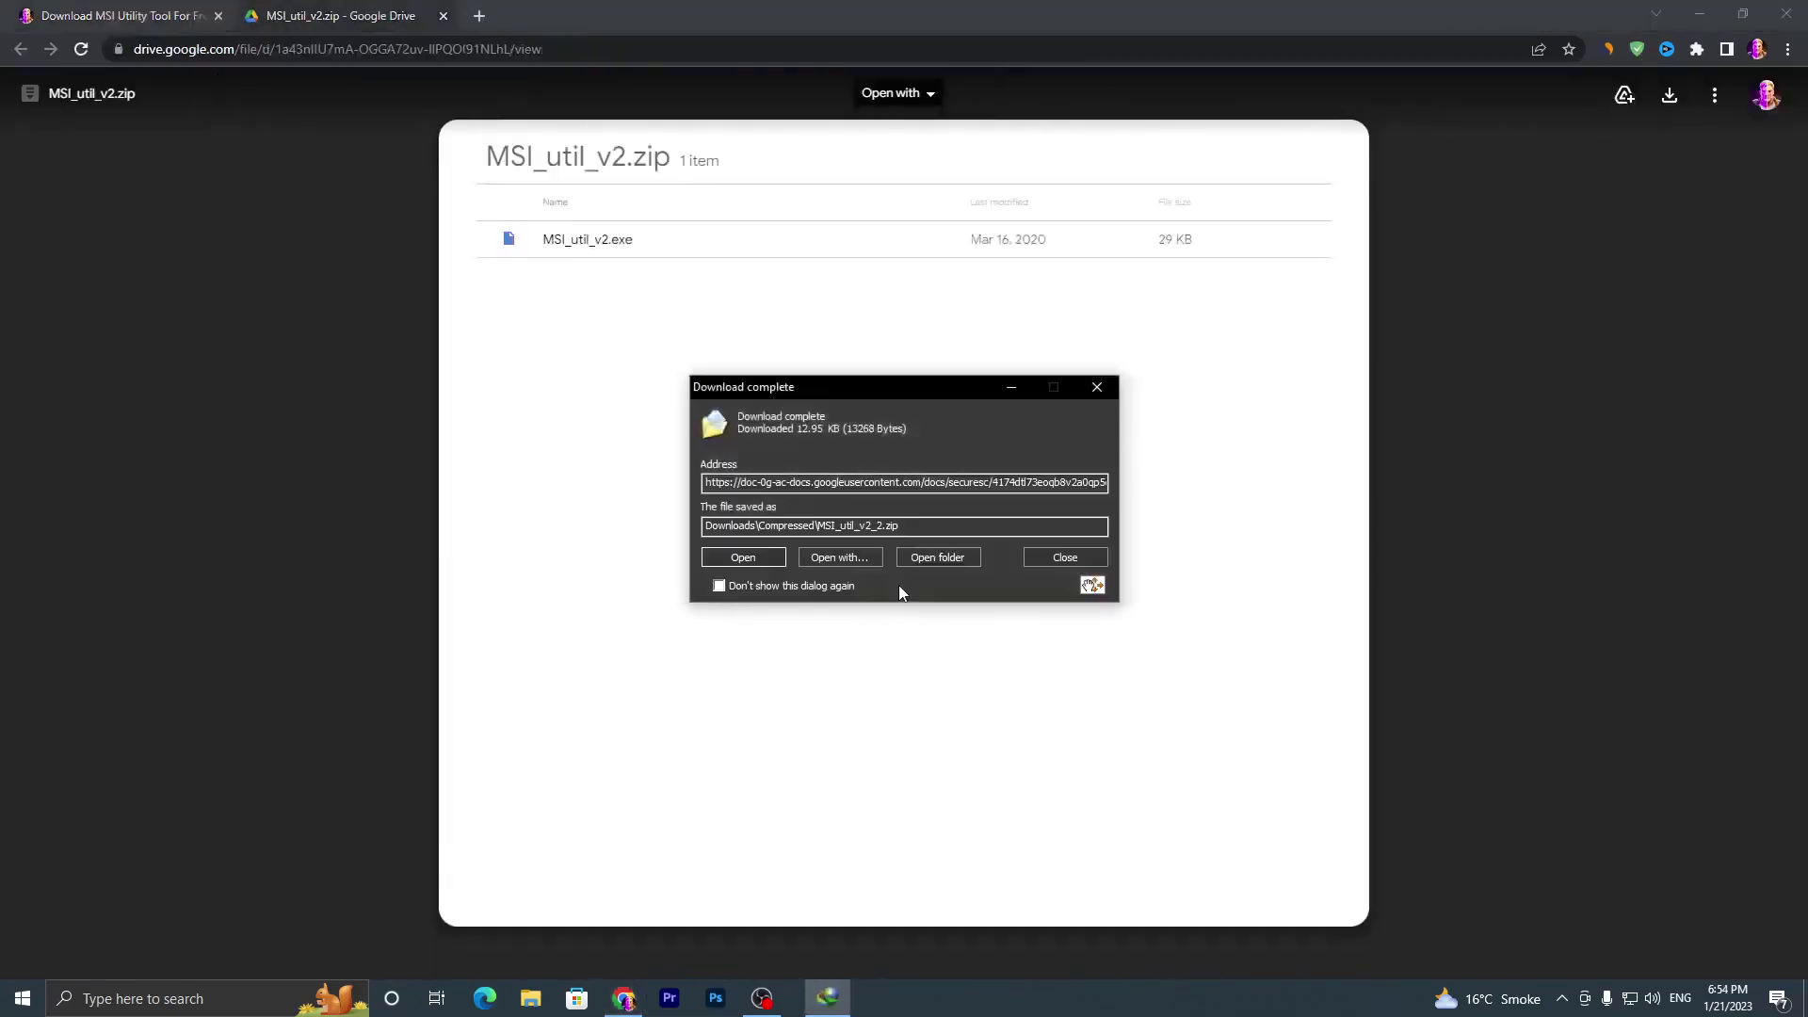
left_click(1700, 13)
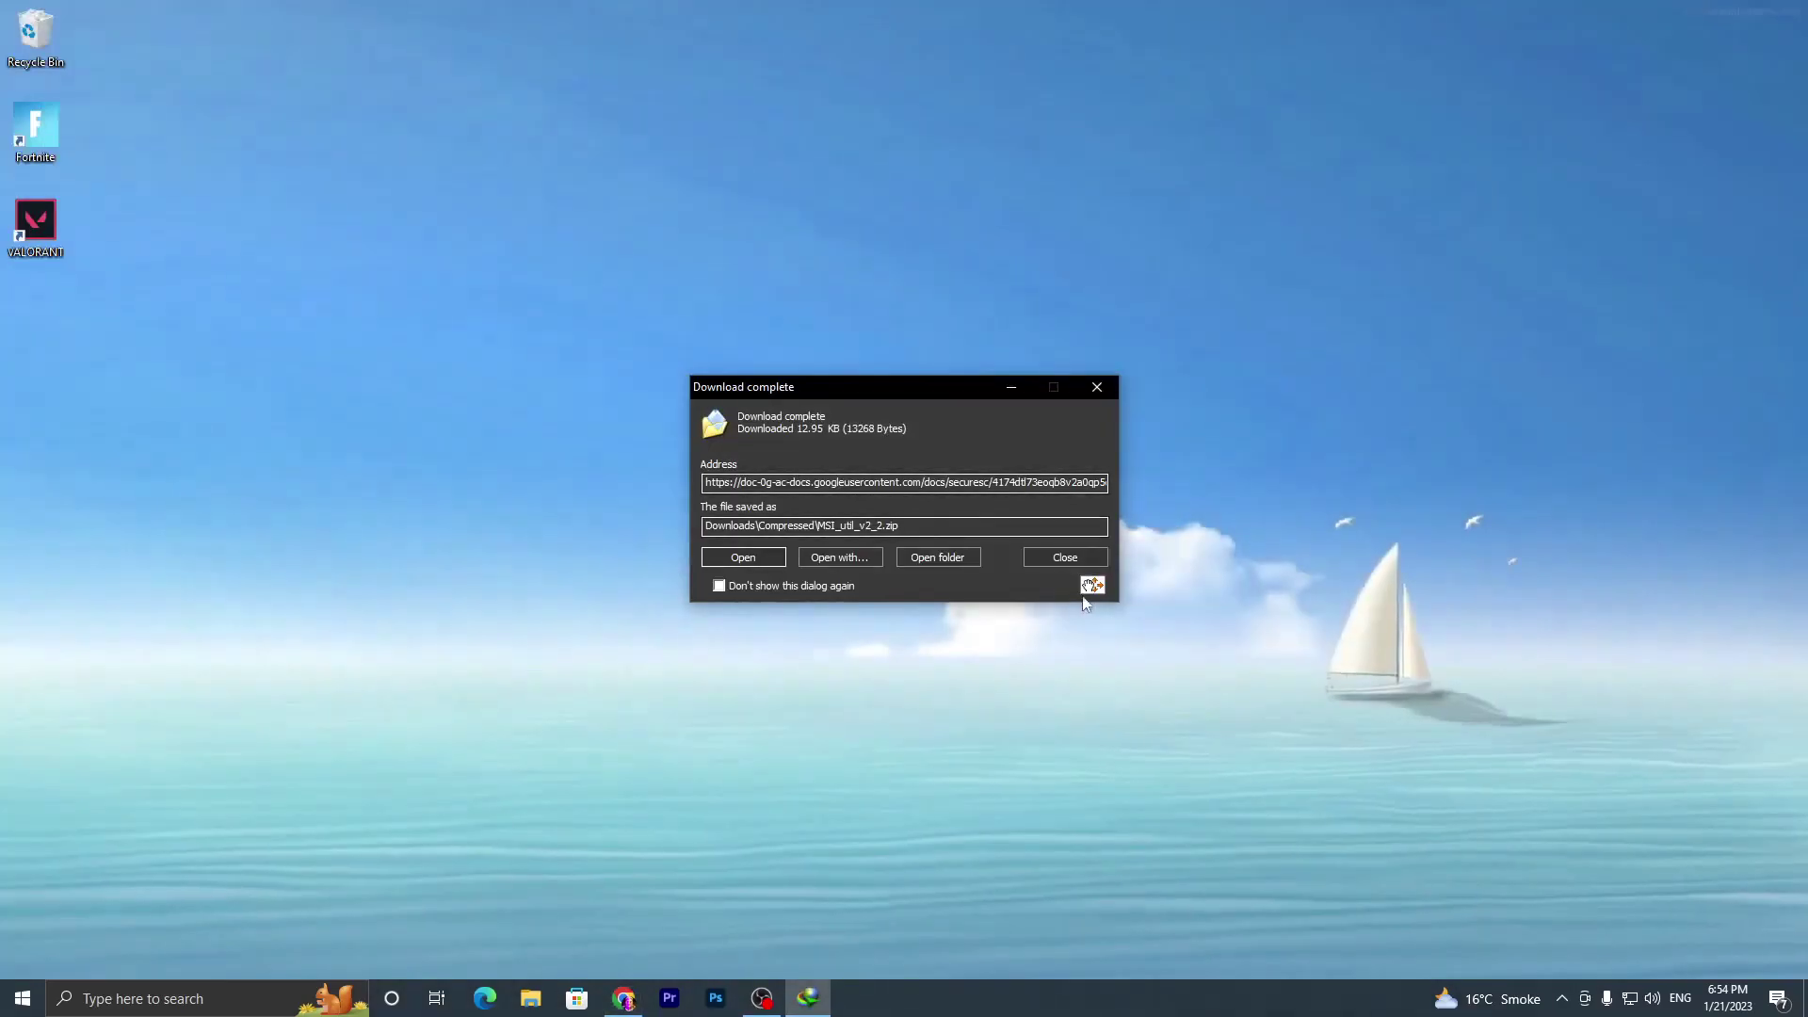
left_click_drag(1189, 595, 1185, 565)
left_click(1097, 387)
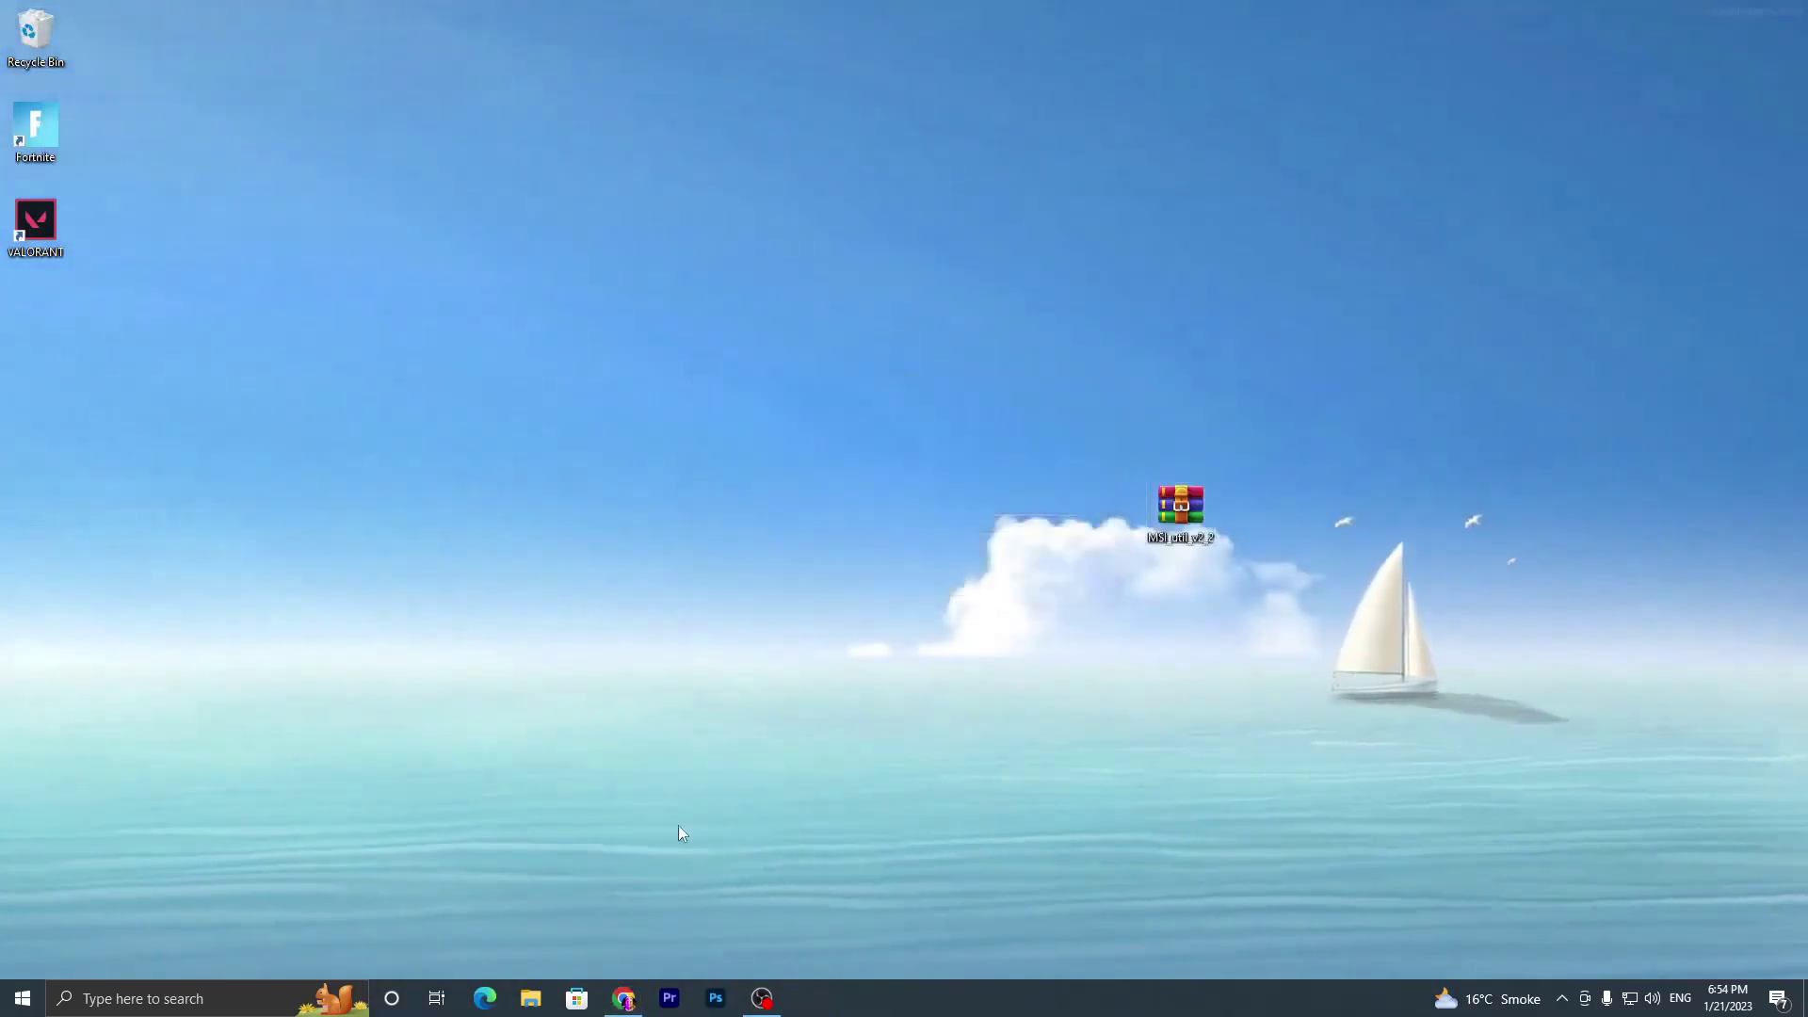
Return to the MSI Utility Tool post and begin a new site search for 'throttle'.
left_click(624, 998)
left_click(164, 8)
scroll(266, 314, "up", 10)
left_click(610, 104)
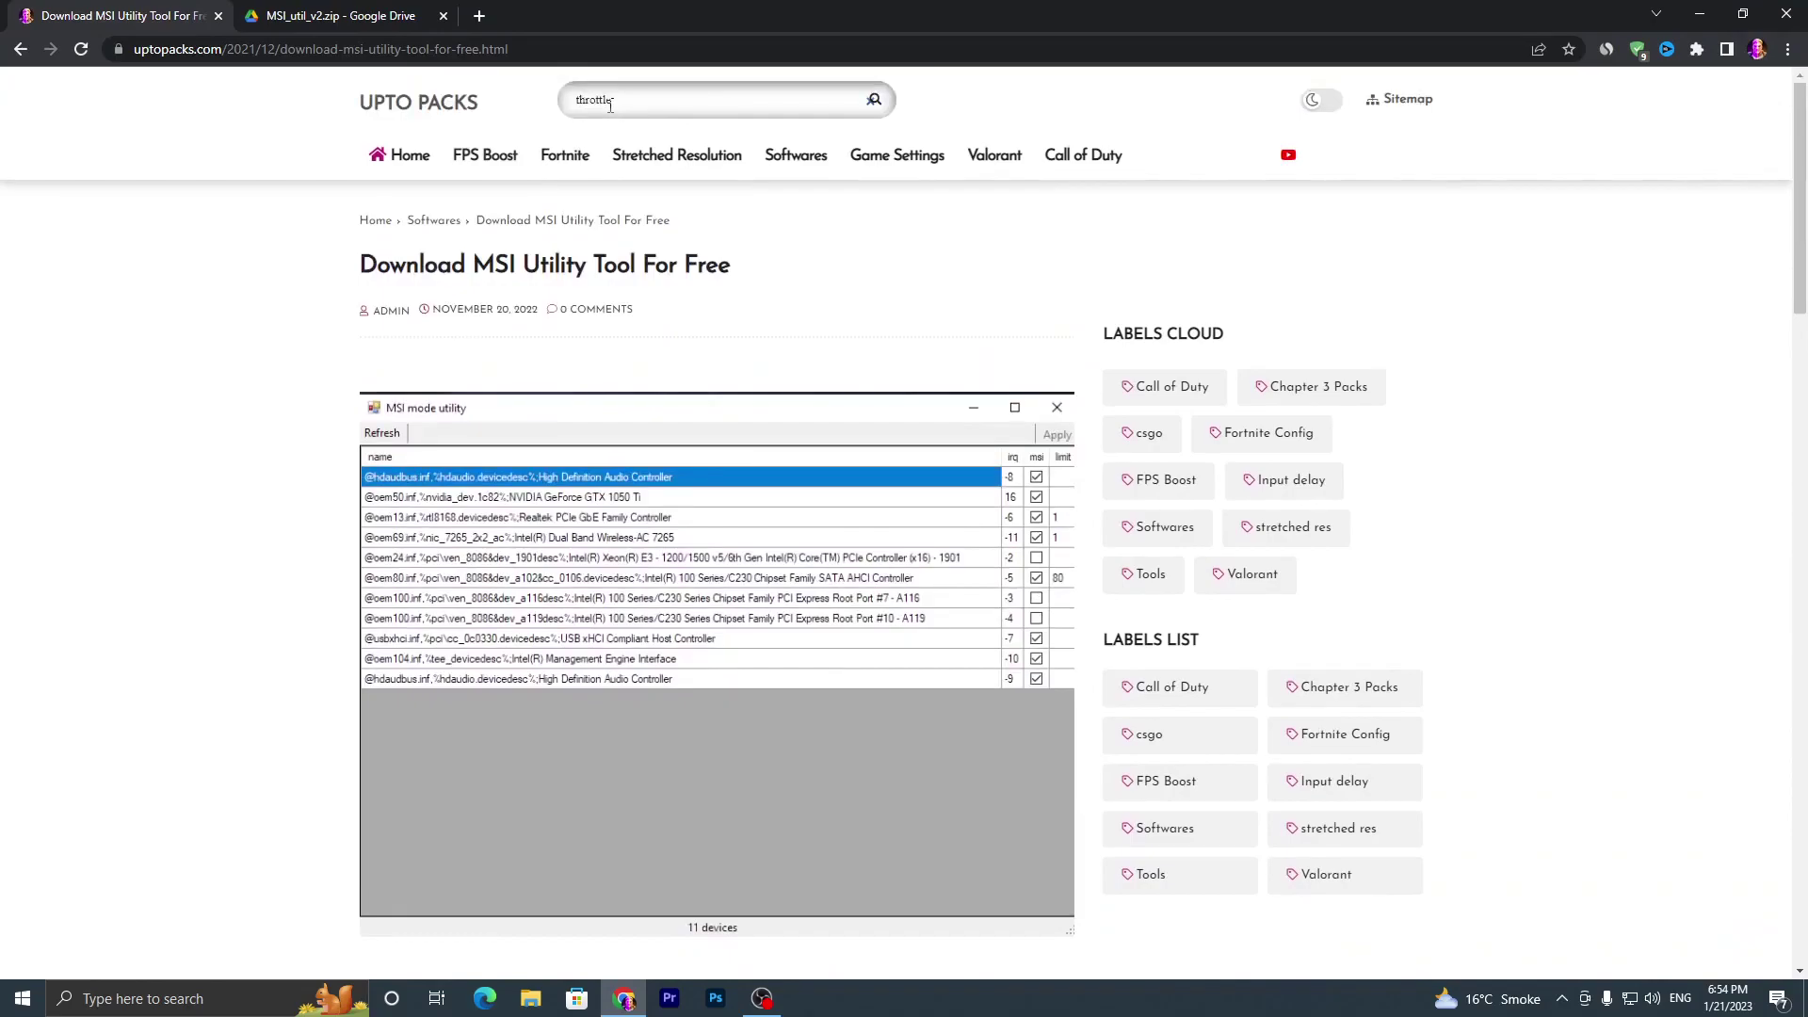
Search 'throttle', open the Download Throttle Stop For Free! post and download ThrottleStop_9.4.zip.
key("Return")
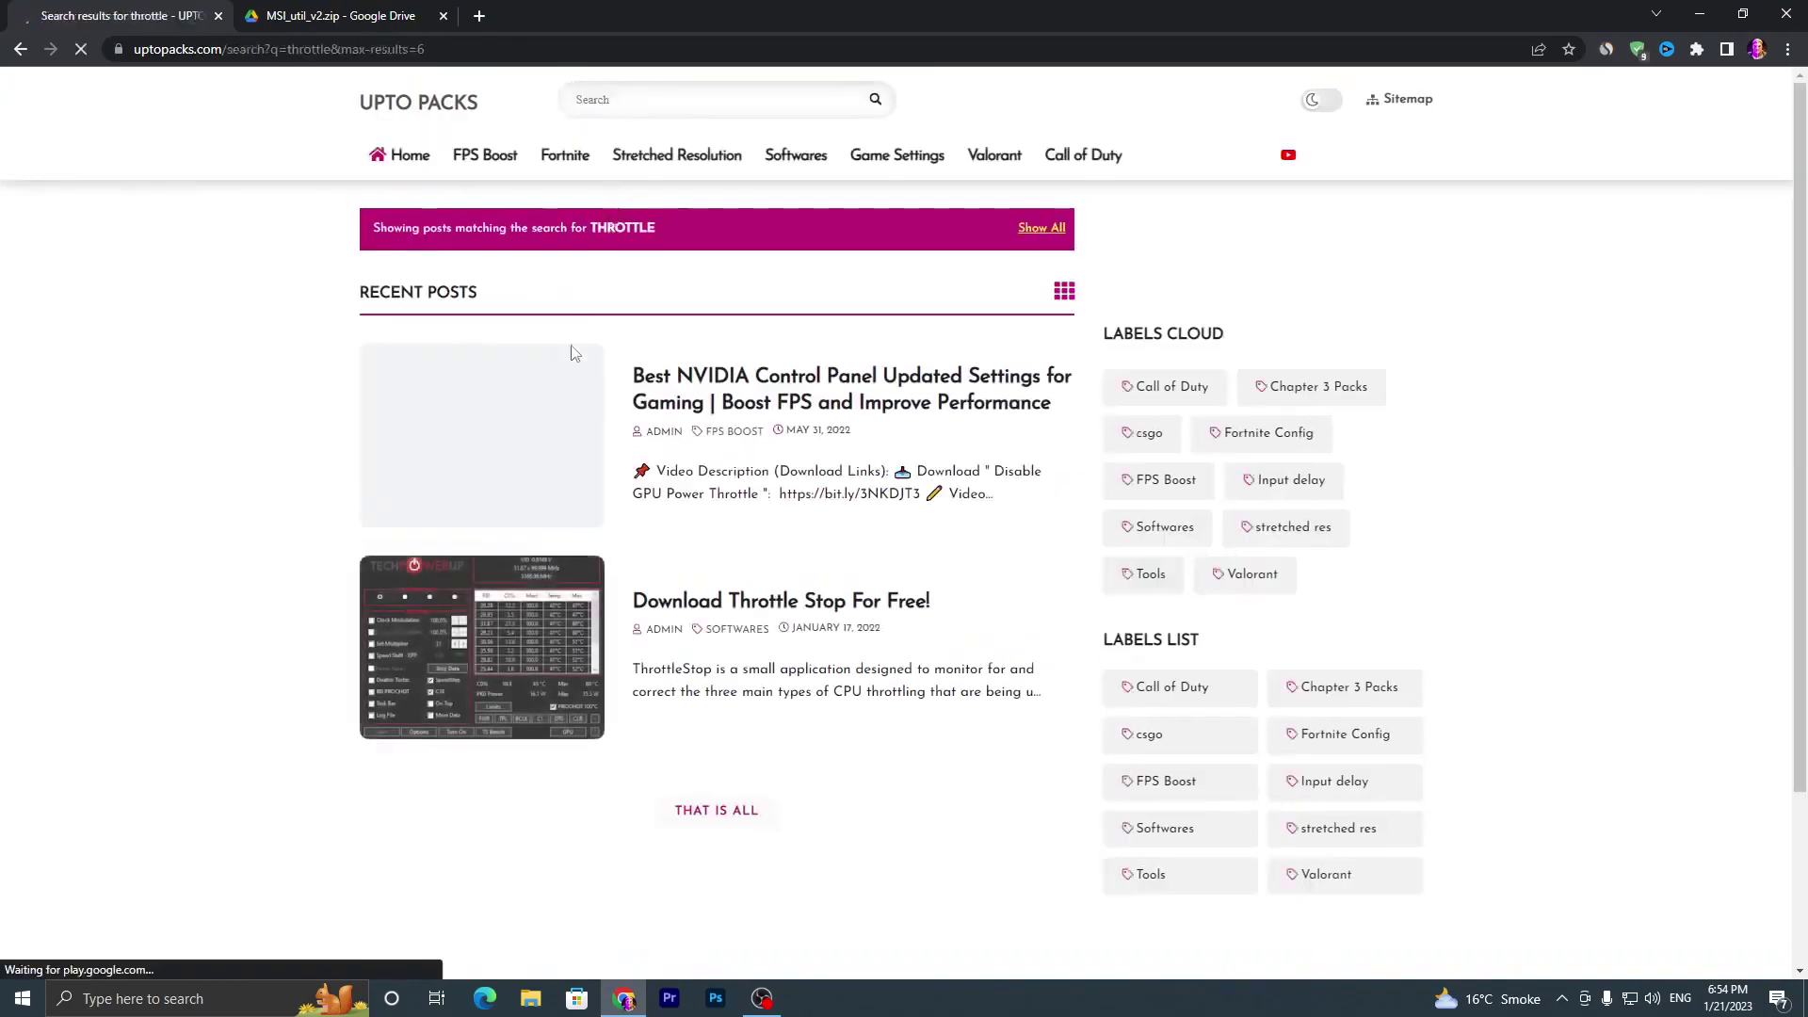
left_click(554, 614)
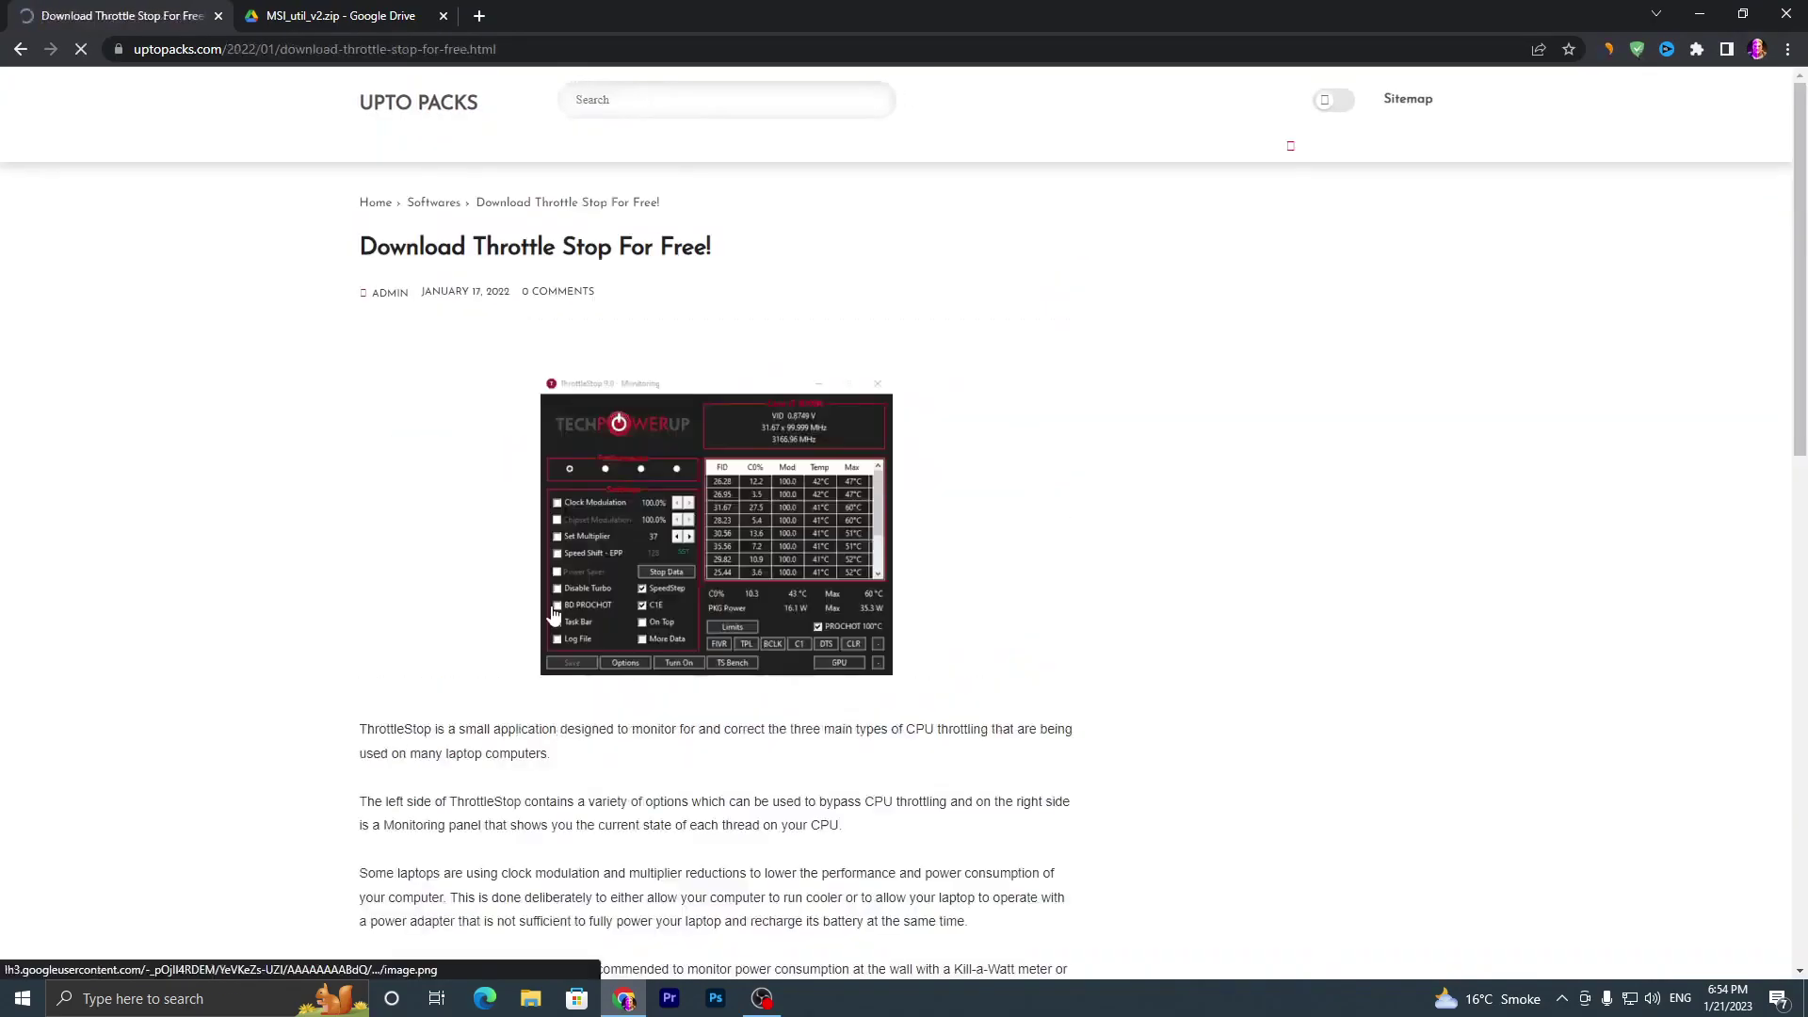
scroll(565, 621, "down", 15)
left_click(726, 711)
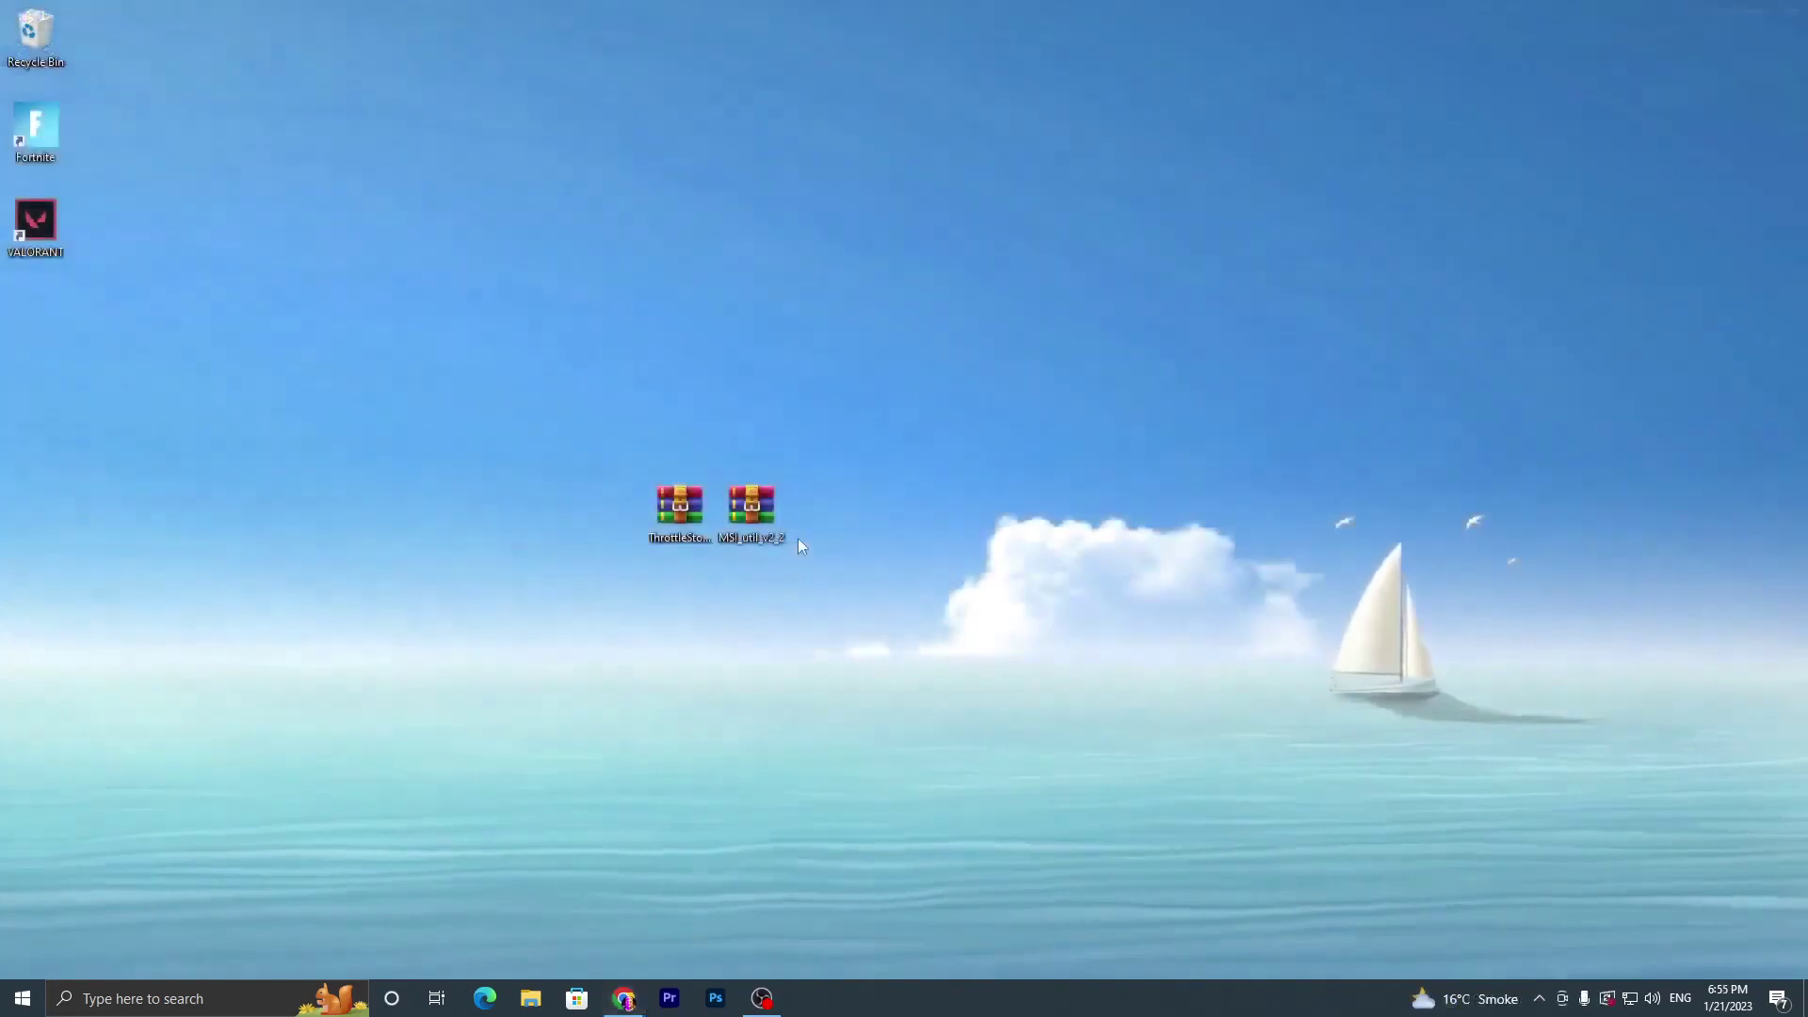
left_click_drag(872, 433, 497, 612)
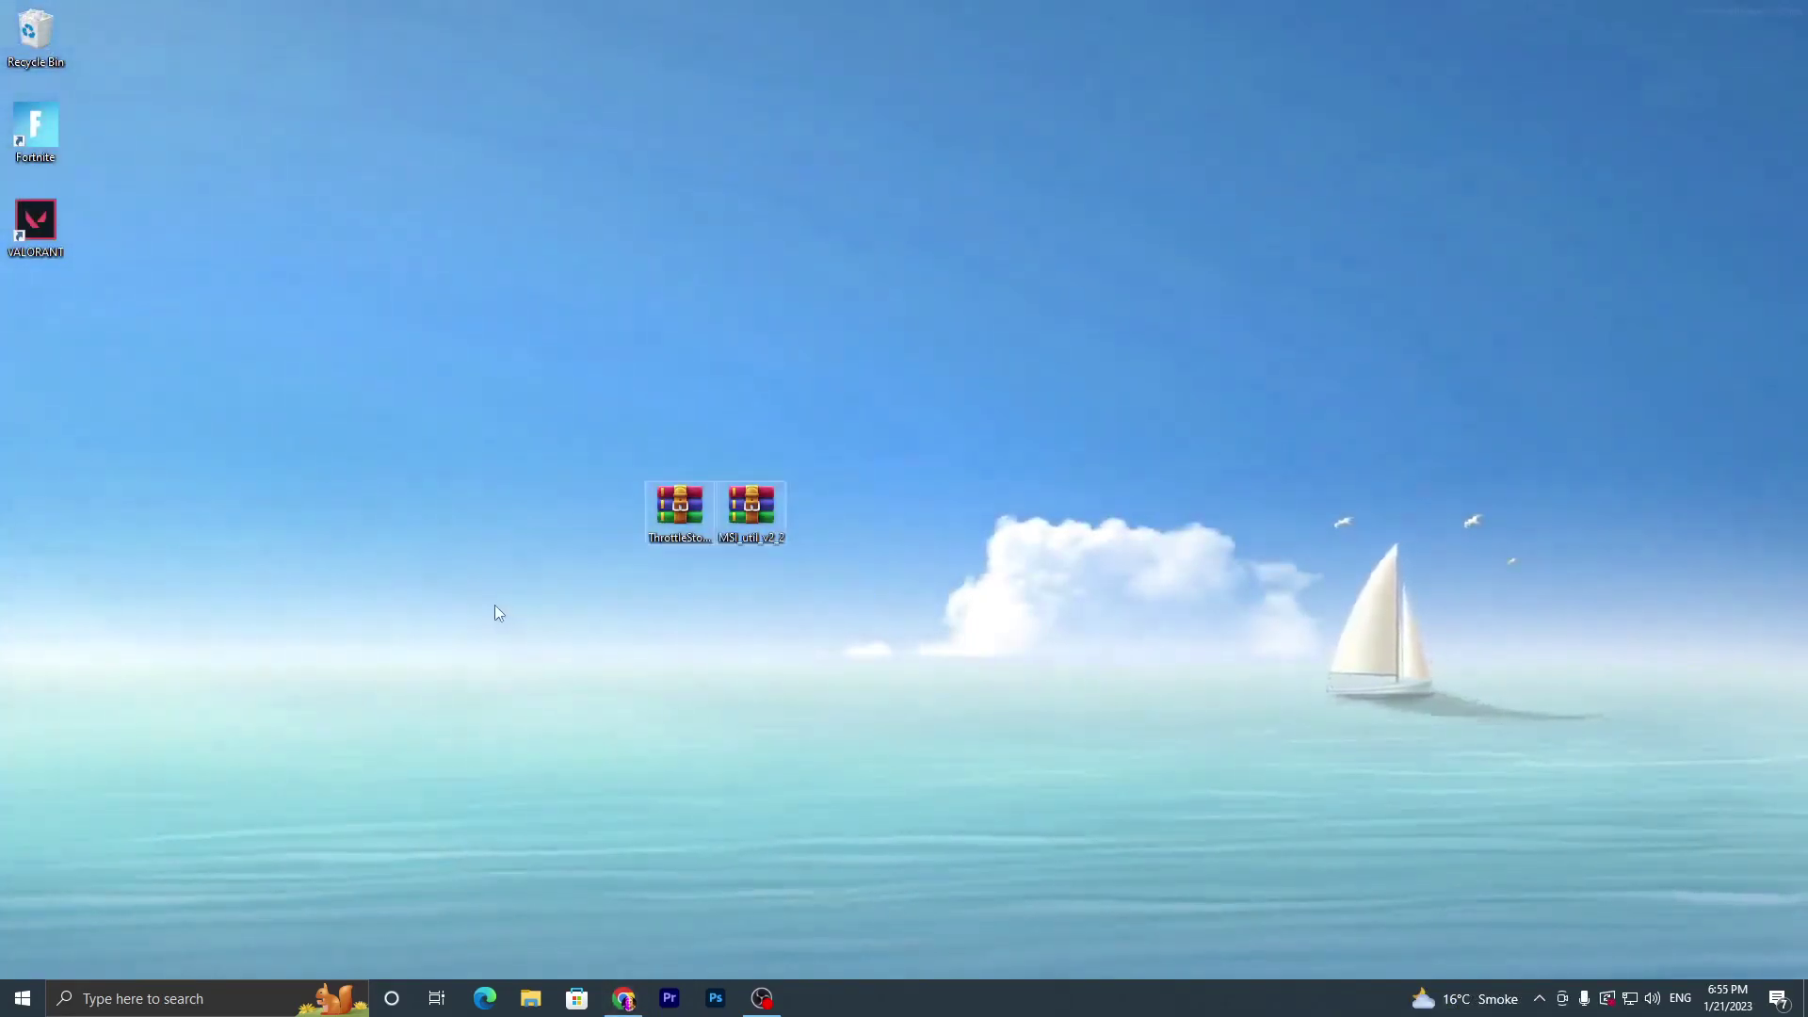
Extract MSI_util_v2.exe from the MSI_util zip onto the desktop.
left_click(683, 650)
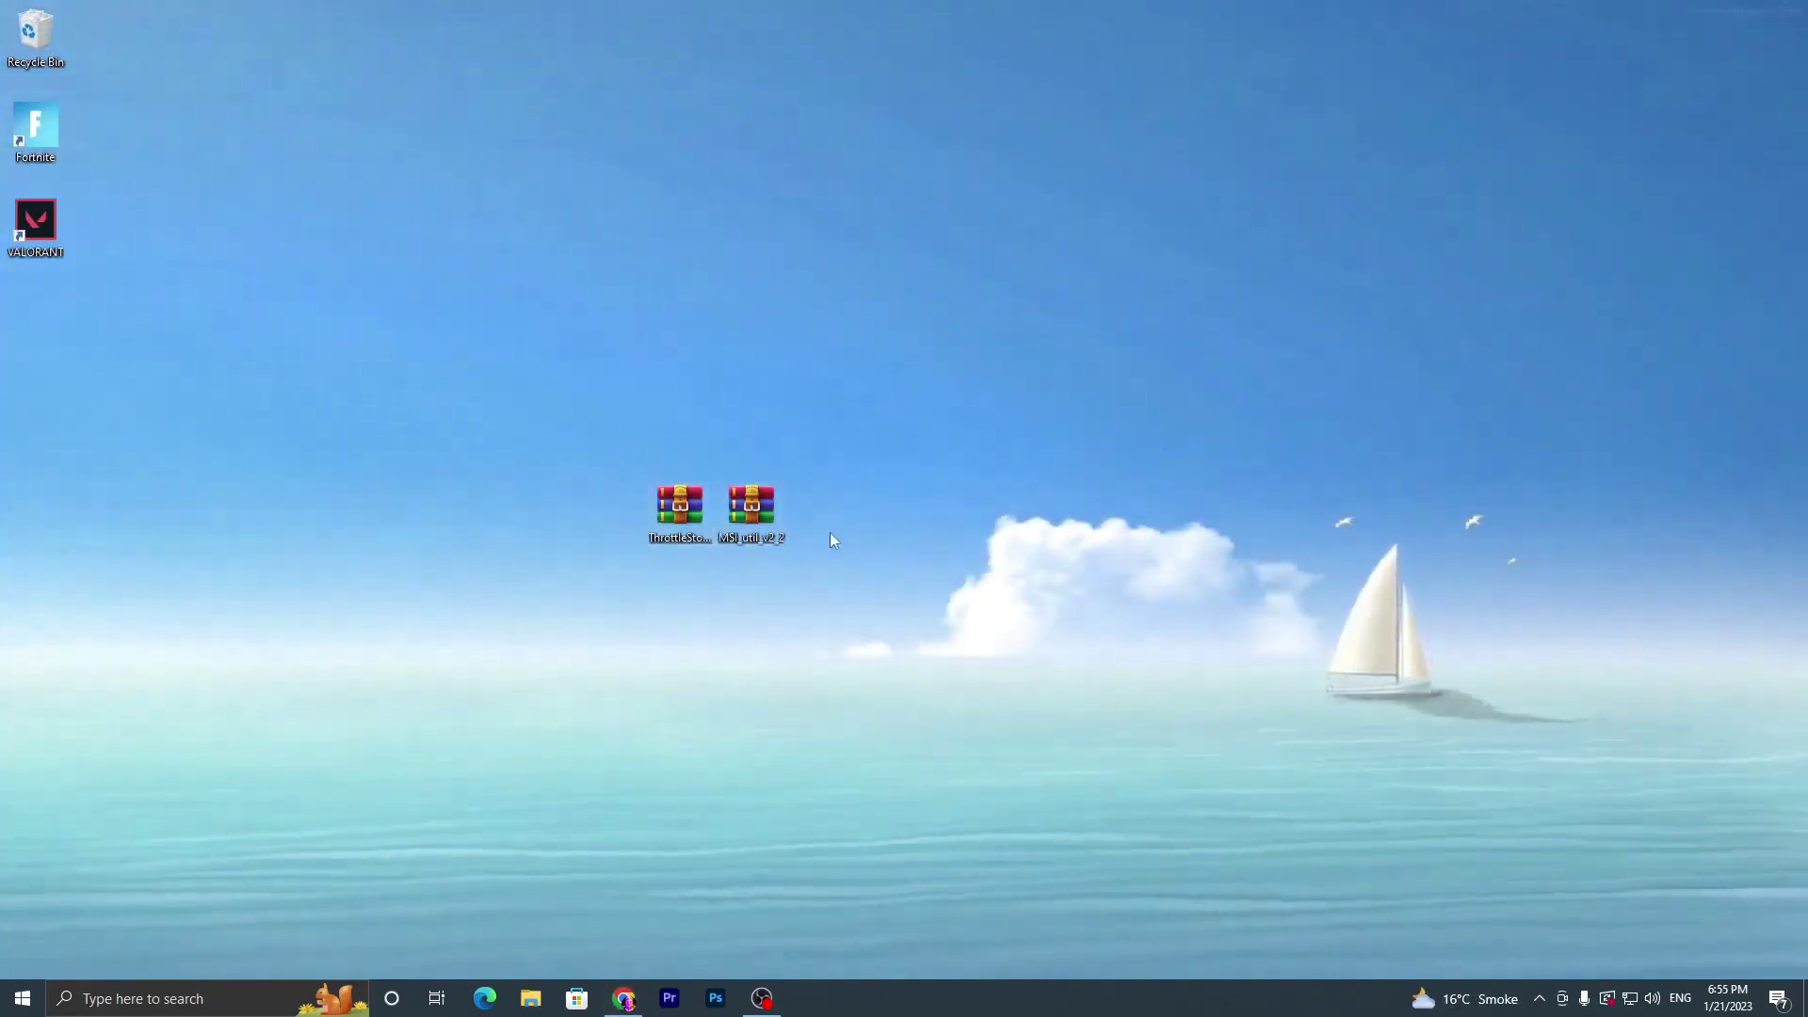
double_click(762, 511)
left_click_drag(577, 242, 1140, 298)
left_click(892, 461)
left_click_drag(709, 405, 744, 325)
left_click_drag(1120, 290, 433, 306)
left_click(1393, 310)
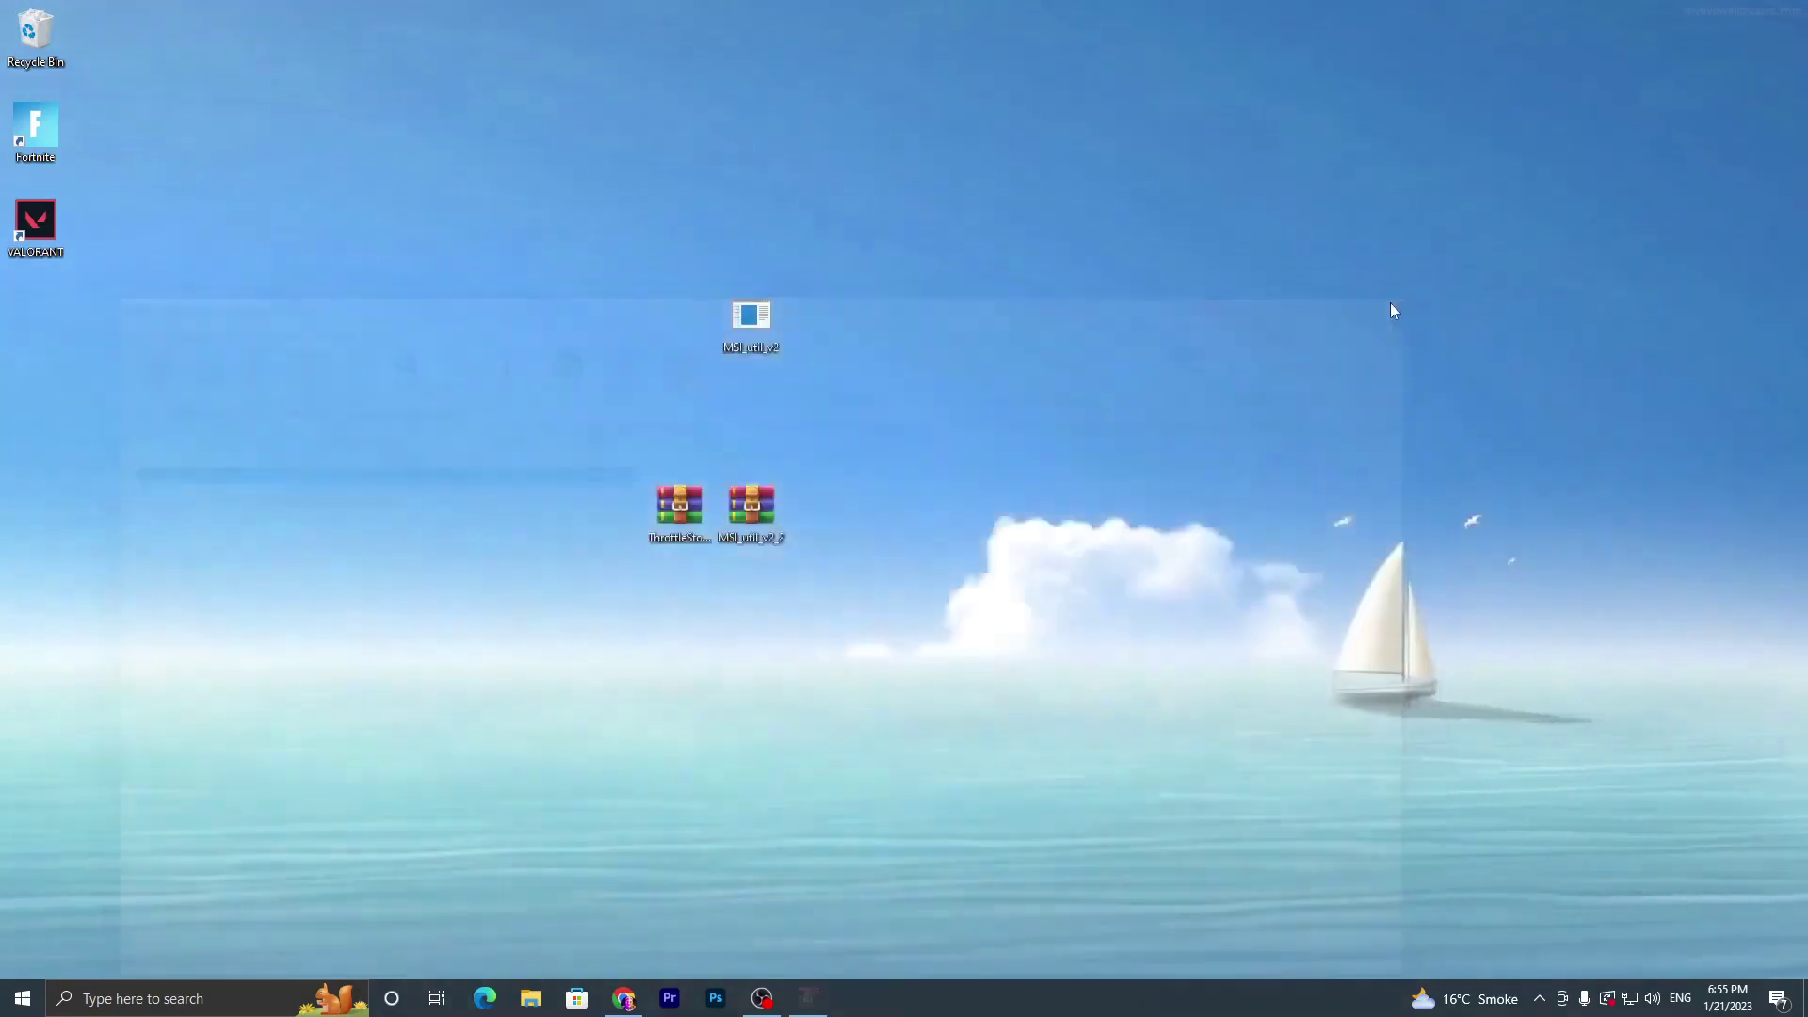
Run MSI_util_v2 as administrator and reposition its window.
right_click(757, 316)
left_click(805, 350)
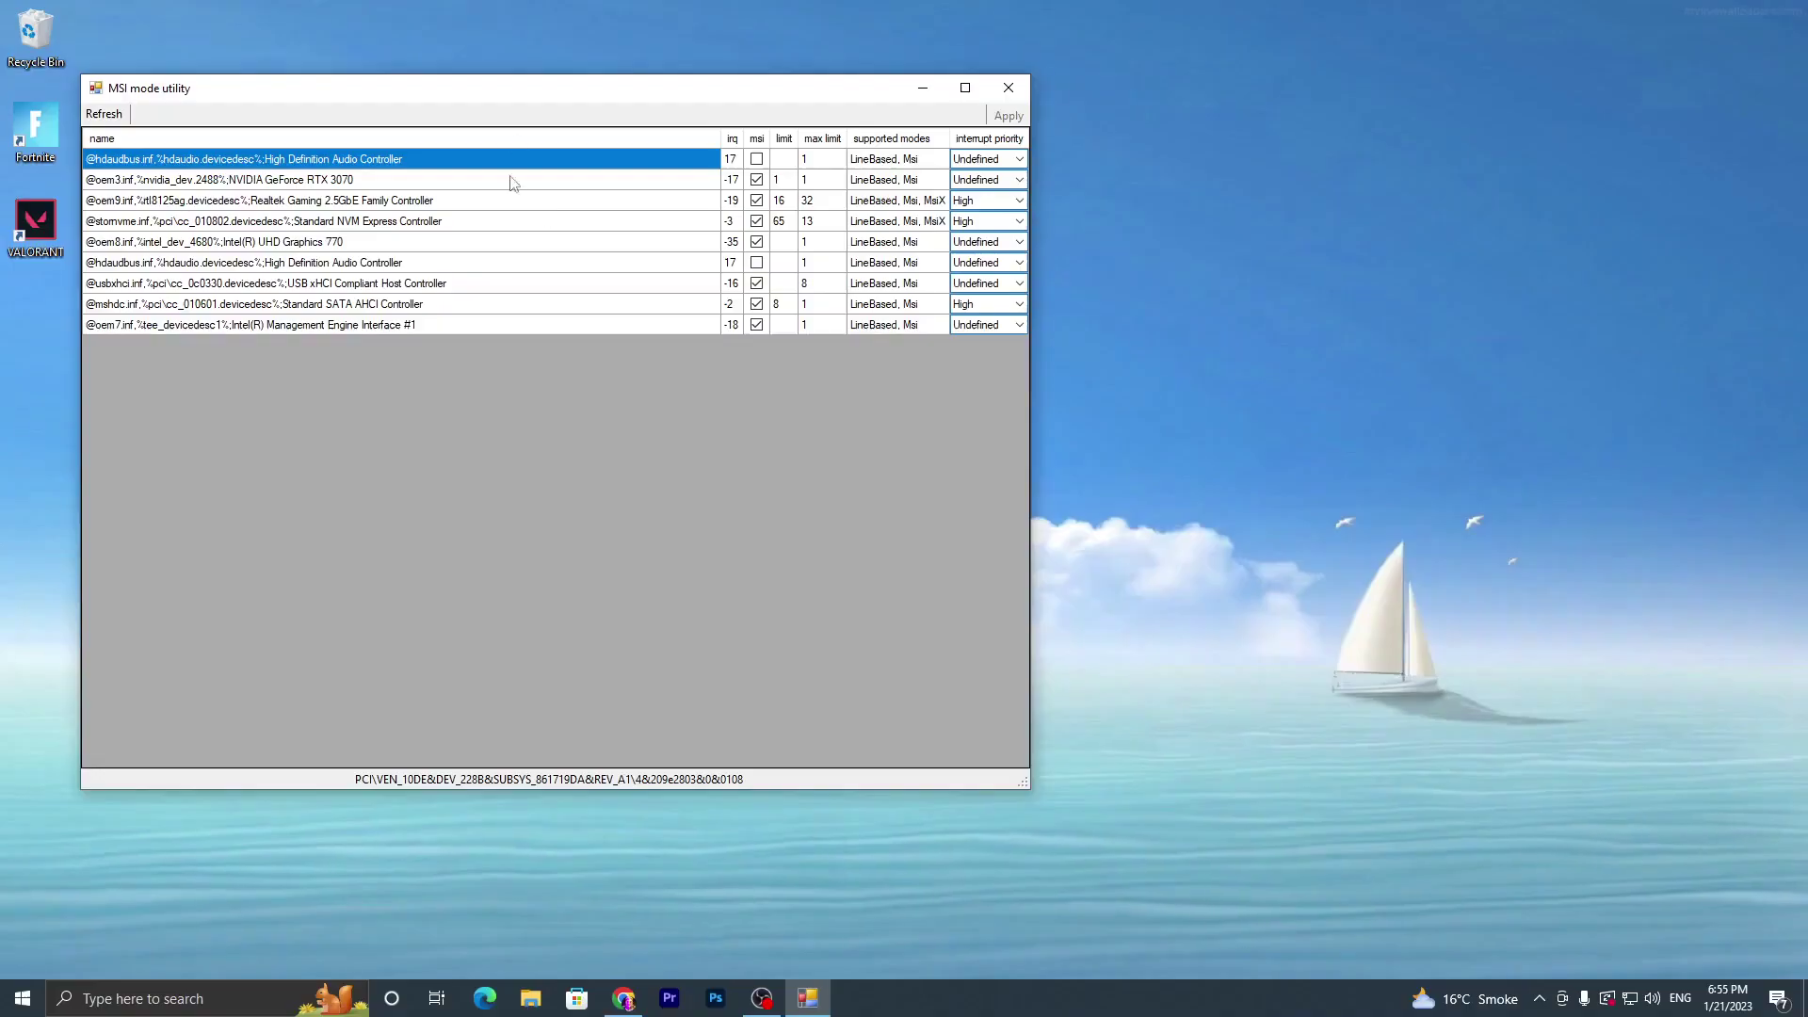
left_click_drag(439, 94, 756, 143)
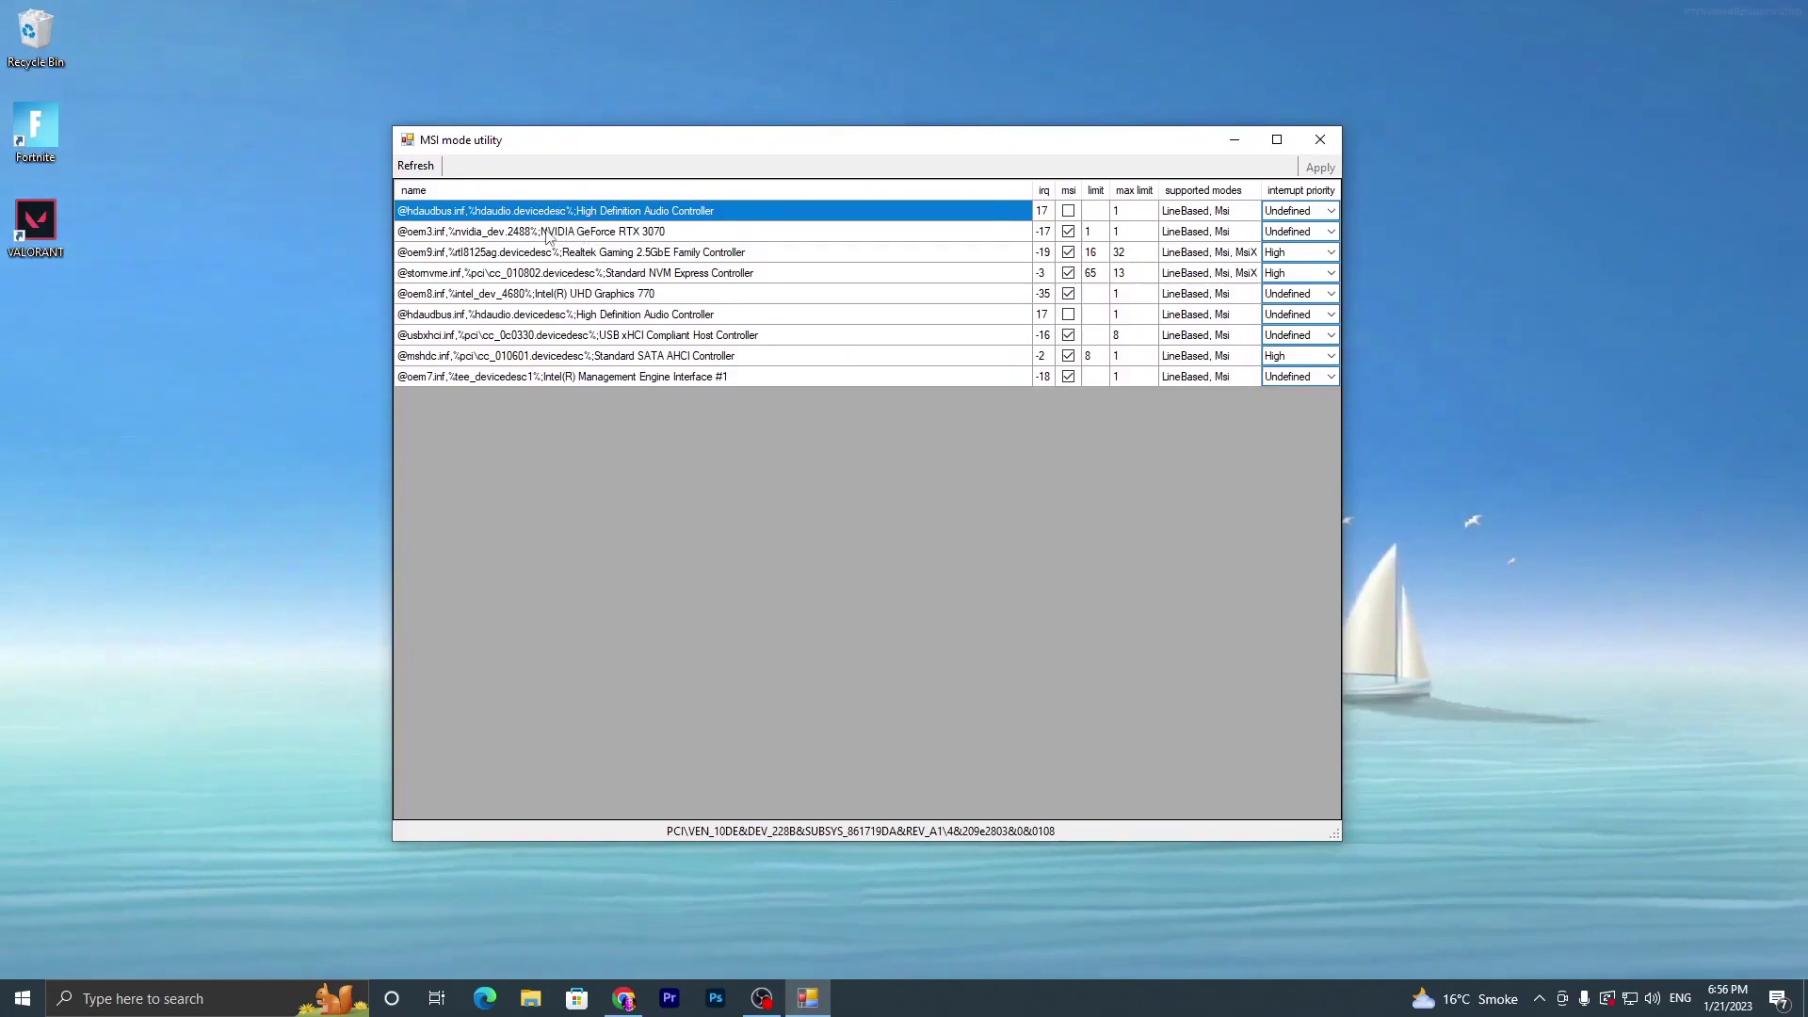
Set the NVIDIA GeForce RTX 3070 interrupt priority to High and apply it.
left_click(584, 233)
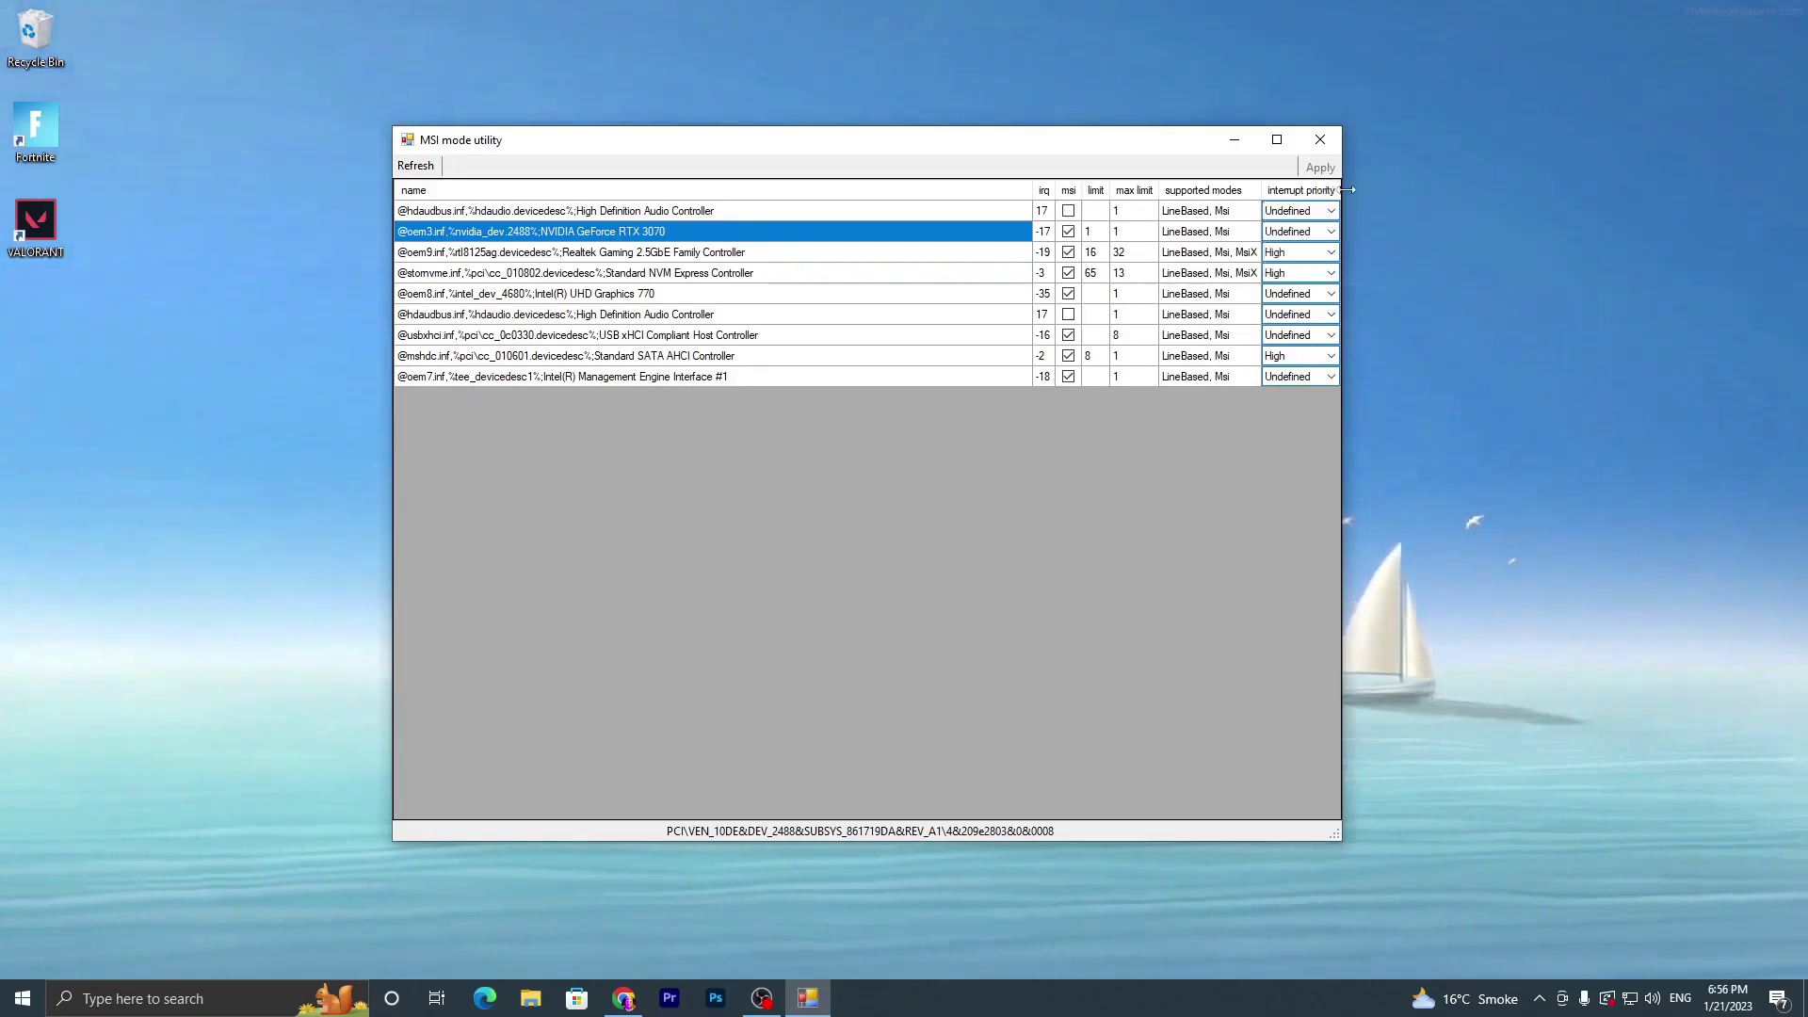
left_click(1330, 233)
left_click(1330, 232)
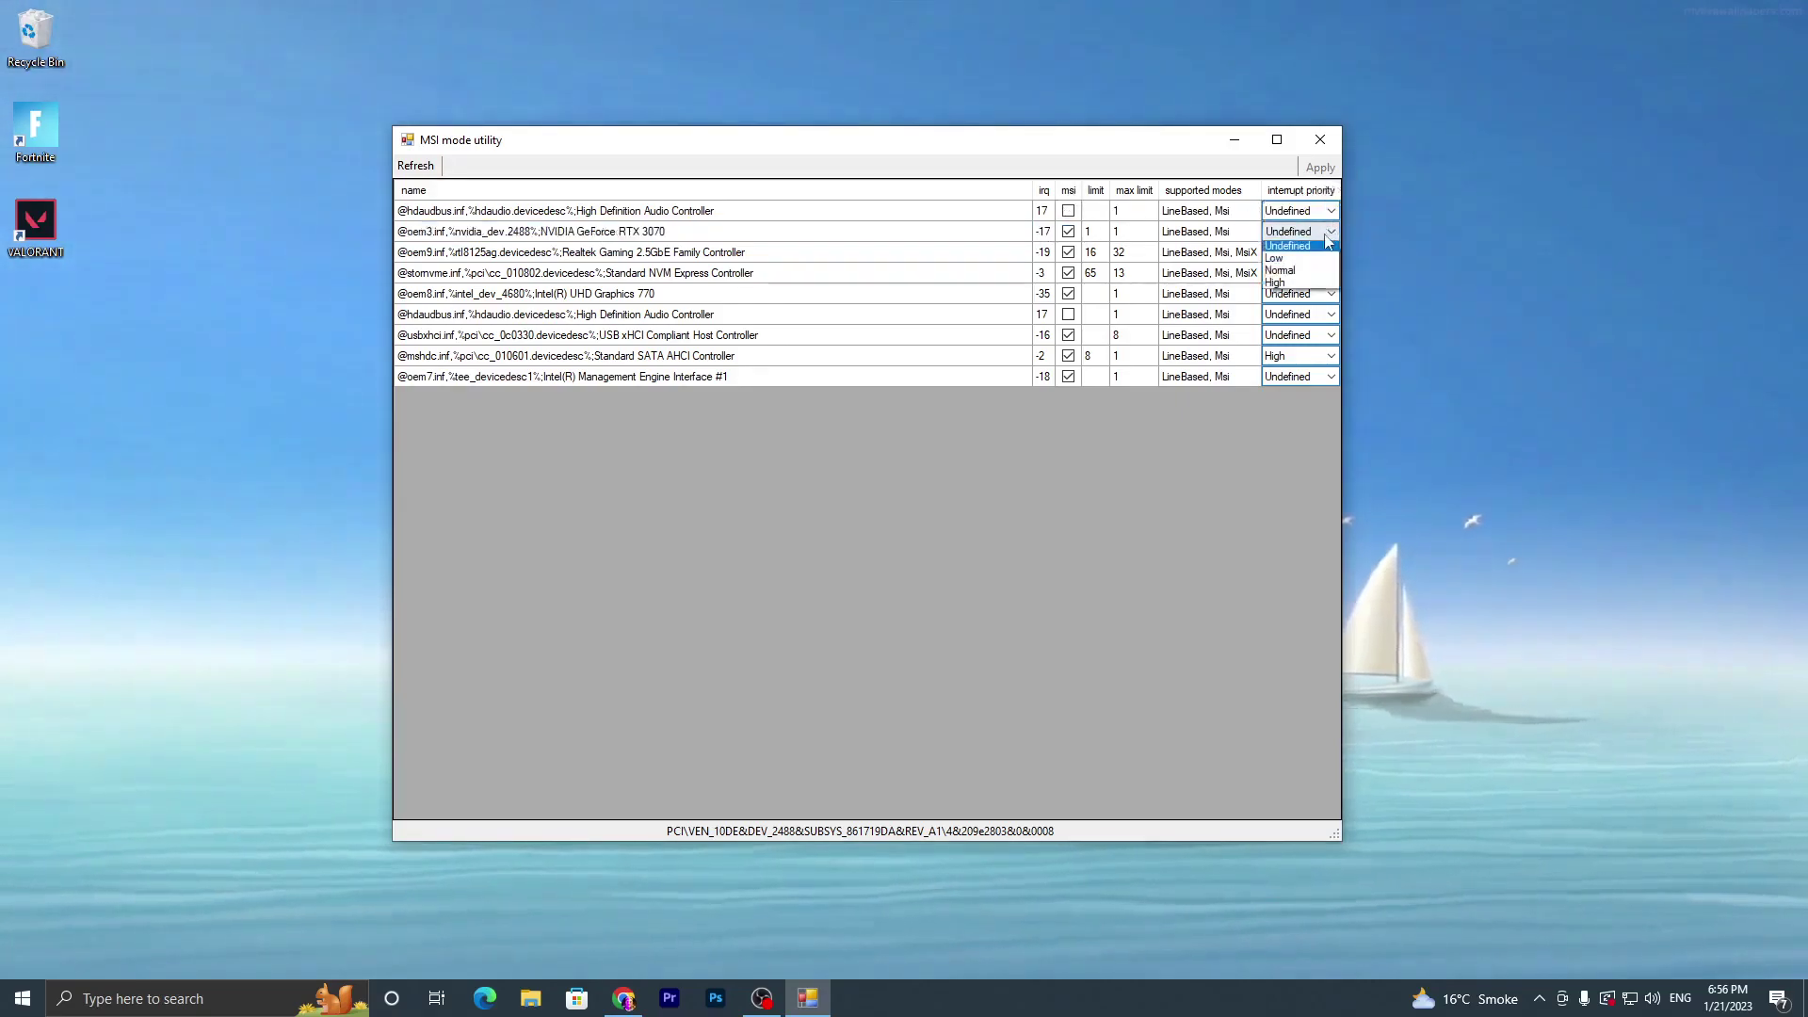
left_click(1277, 285)
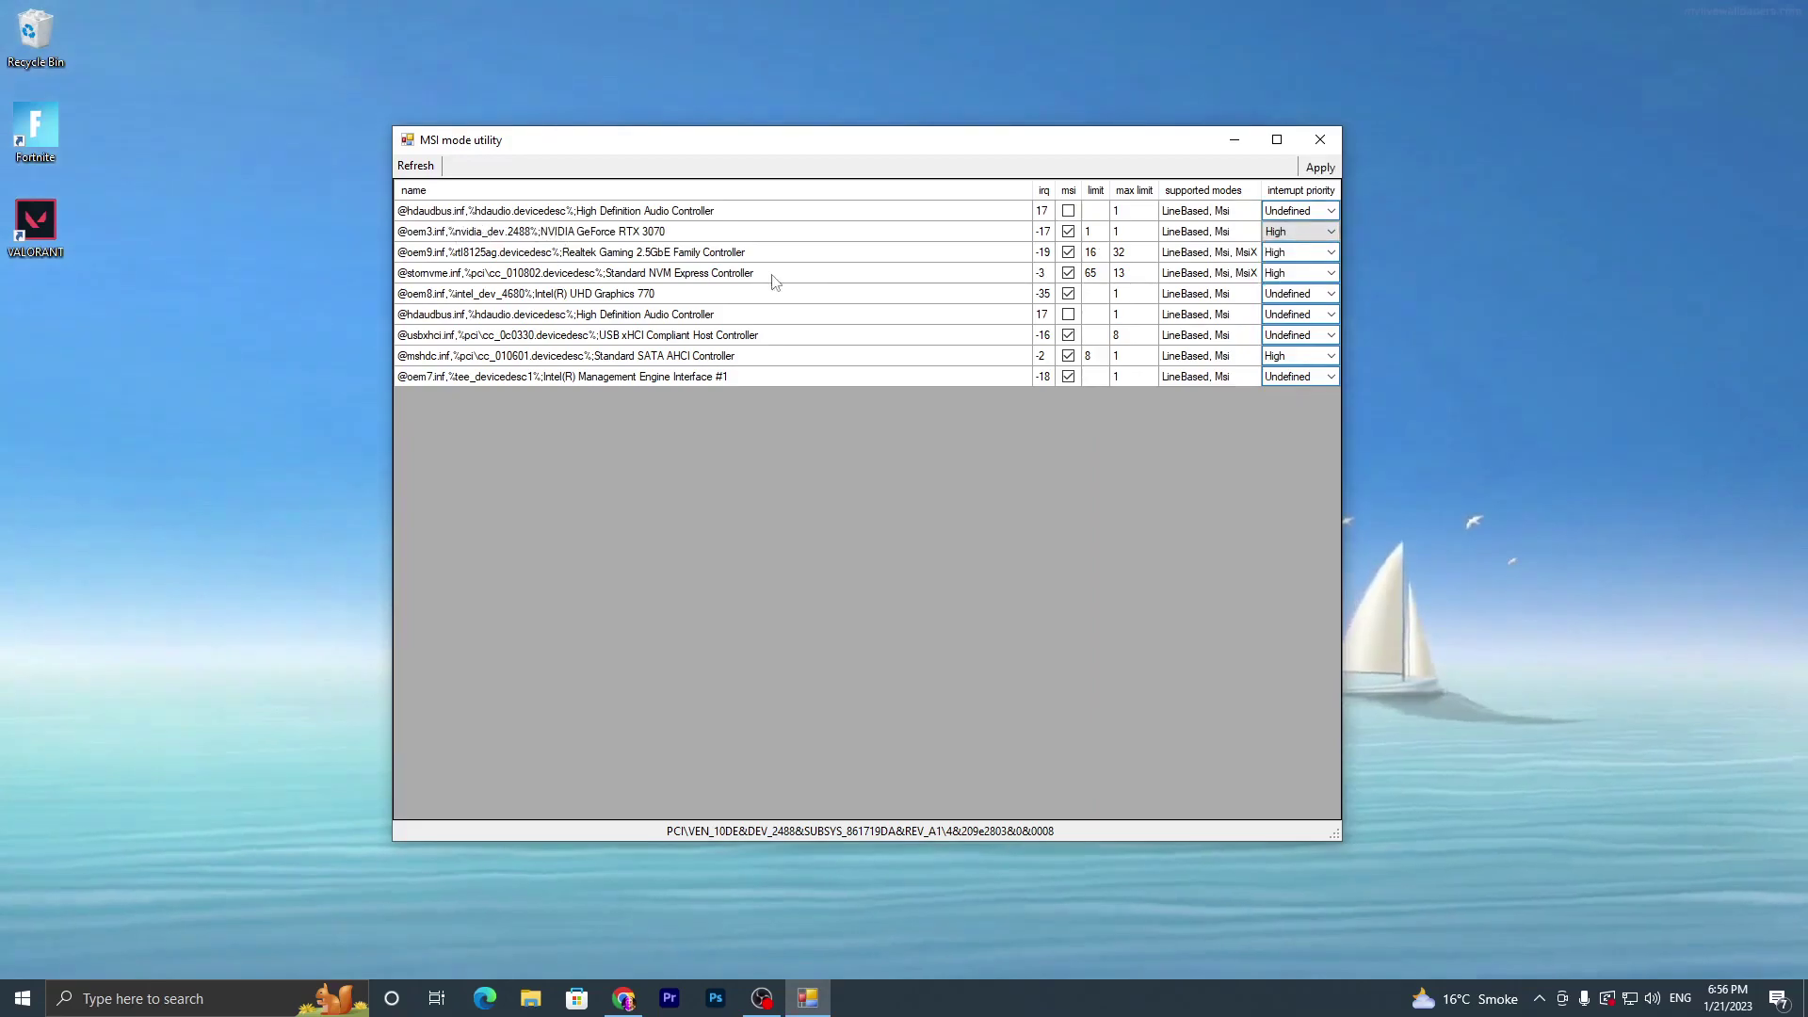
left_click(1322, 169)
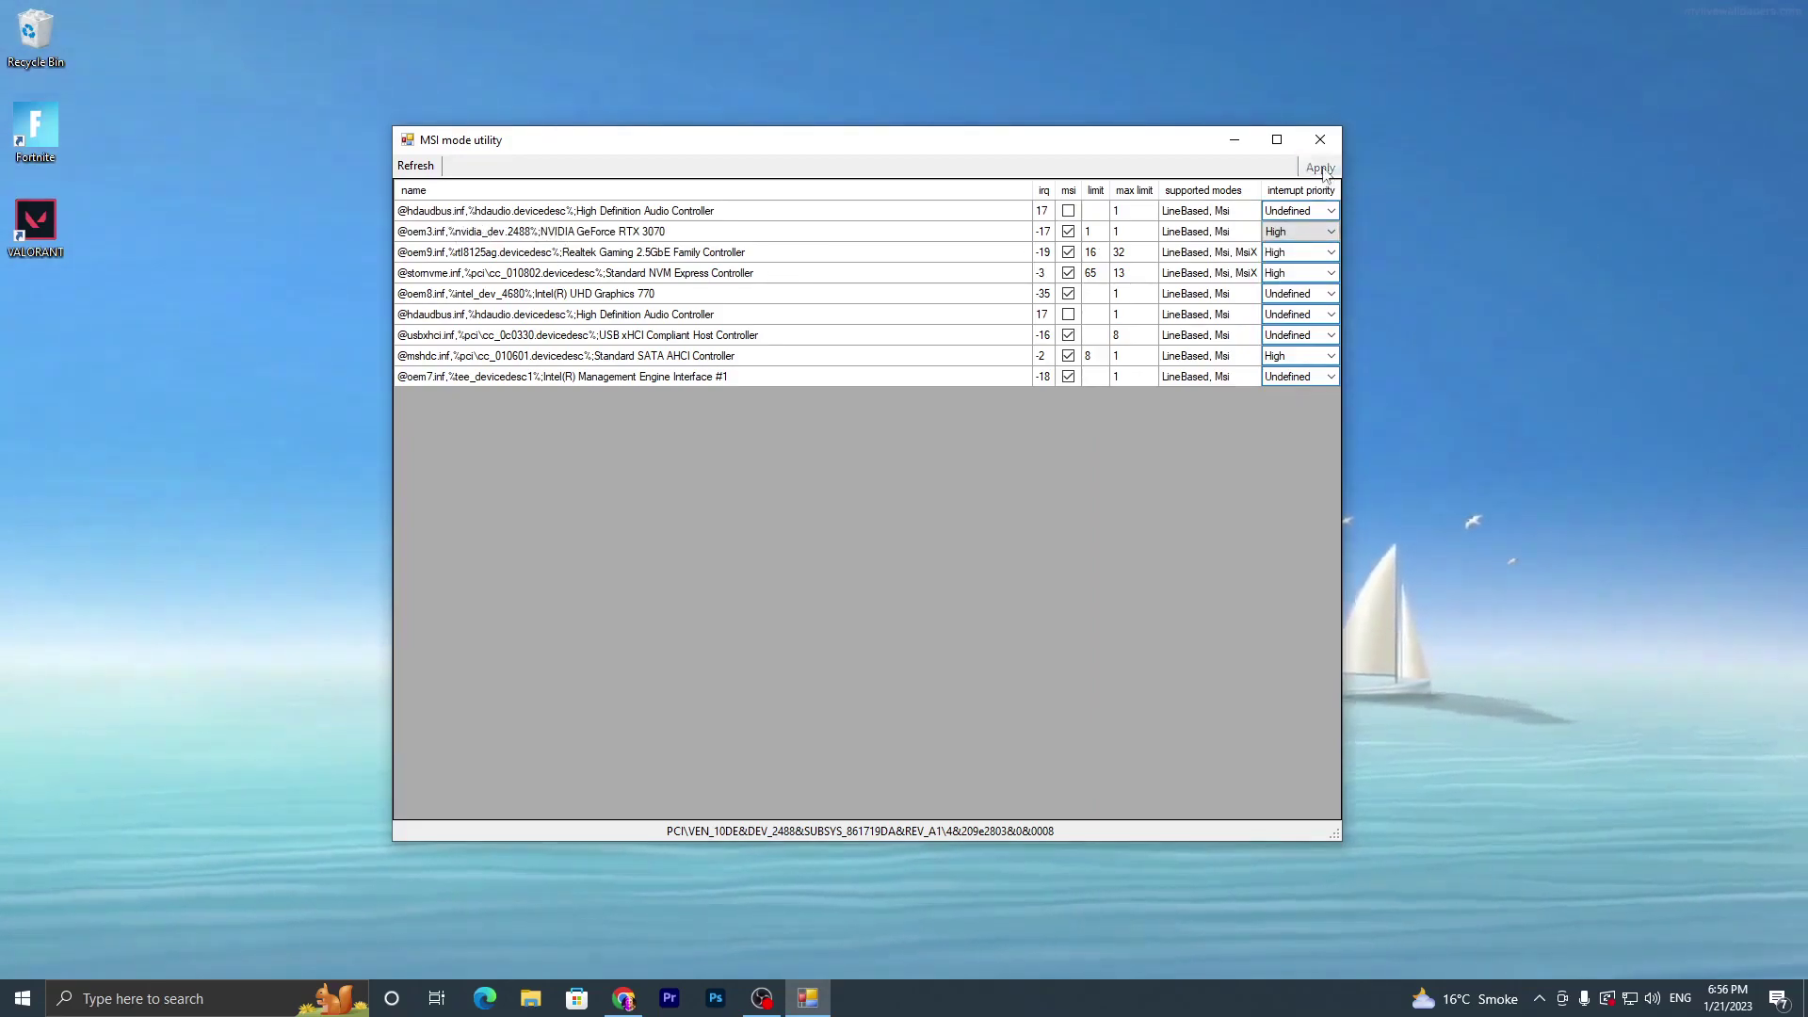
Close the MSI mode utility and permanently delete its files from the desktop.
left_click(1323, 141)
key("shift+Delete")
key("Return")
Extract ThrottleStop_9.4.zip with WinRAR into a ThrottleStop_9.4 folder on the desktop.
left_click_drag(669, 501, 819, 329)
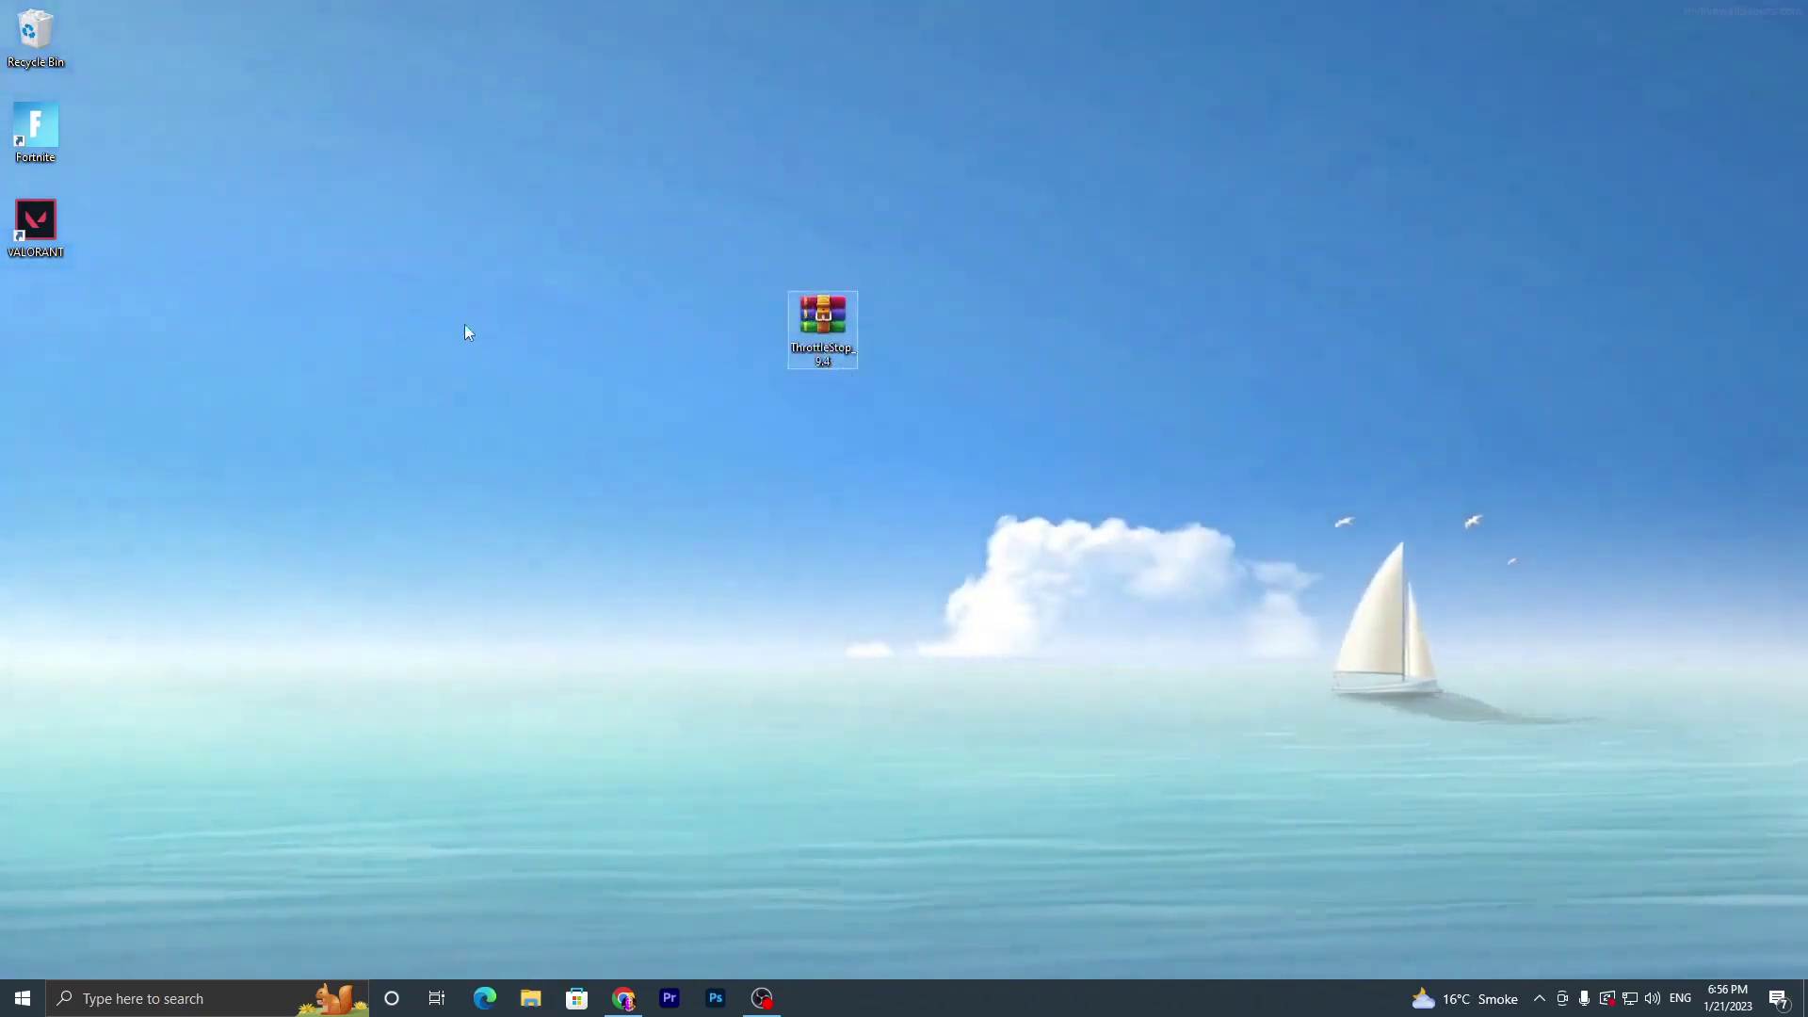
double_click(789, 306)
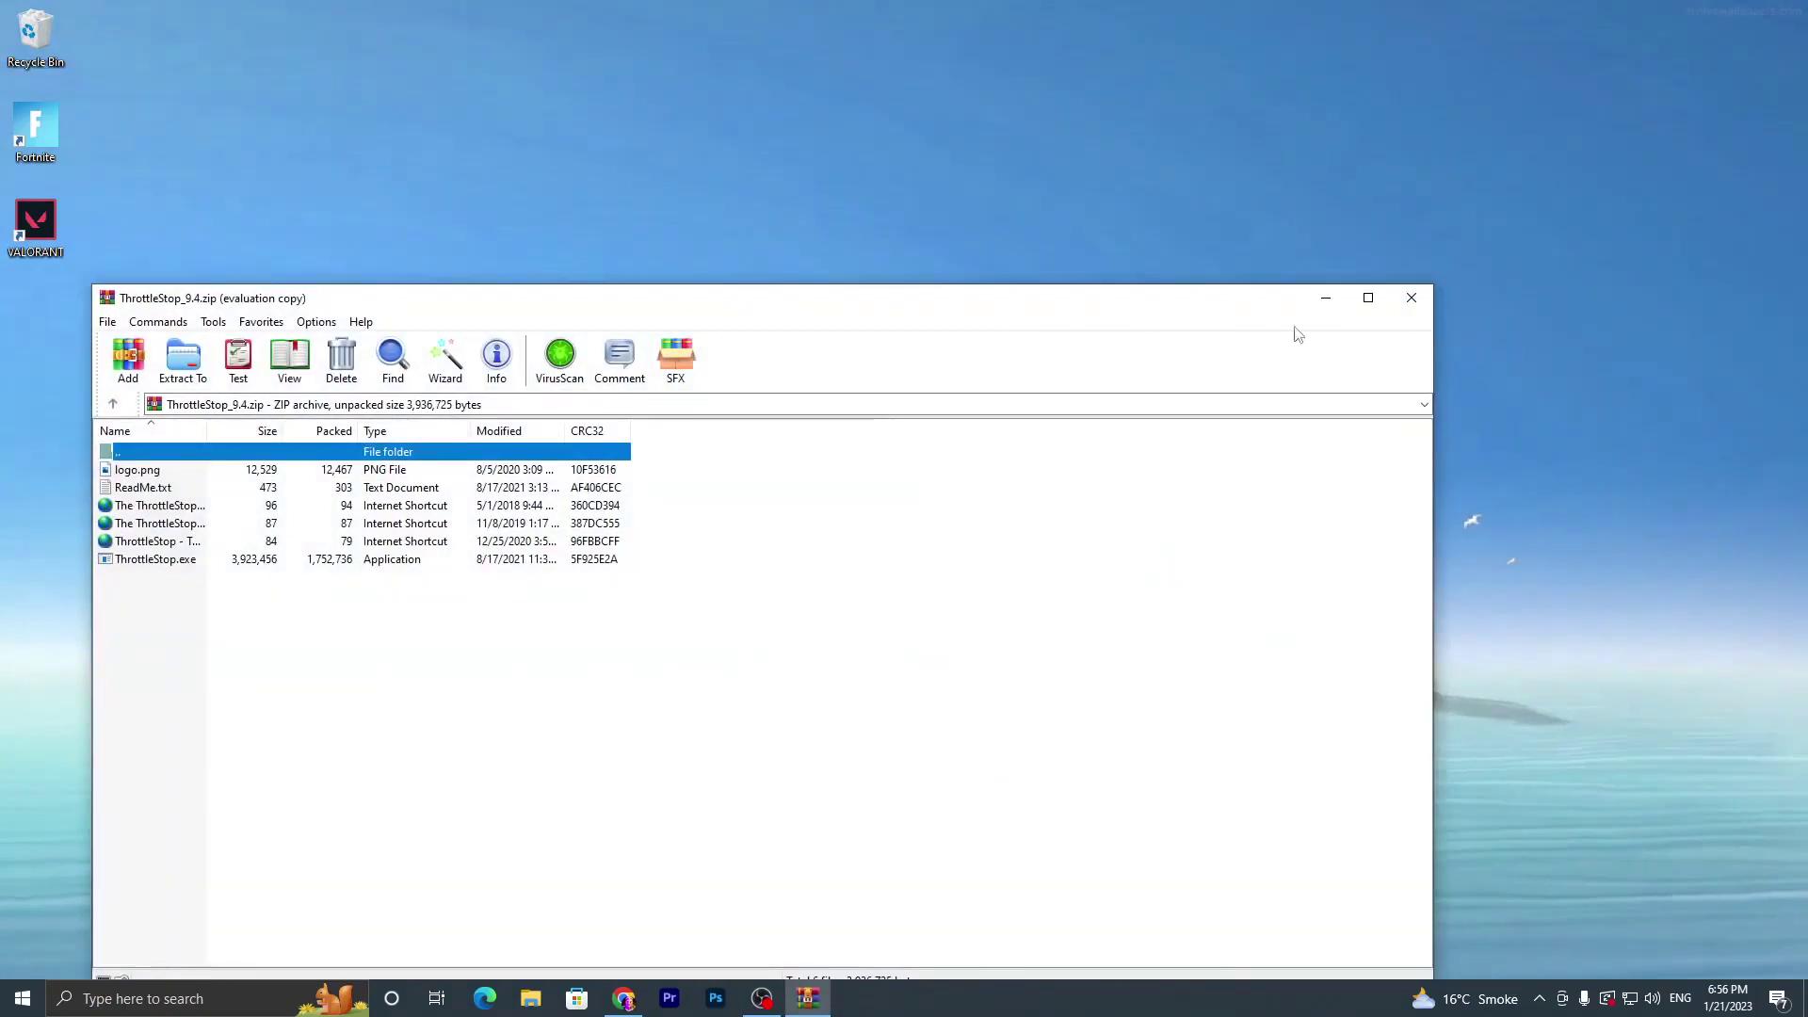
left_click(1411, 298)
right_click(798, 313)
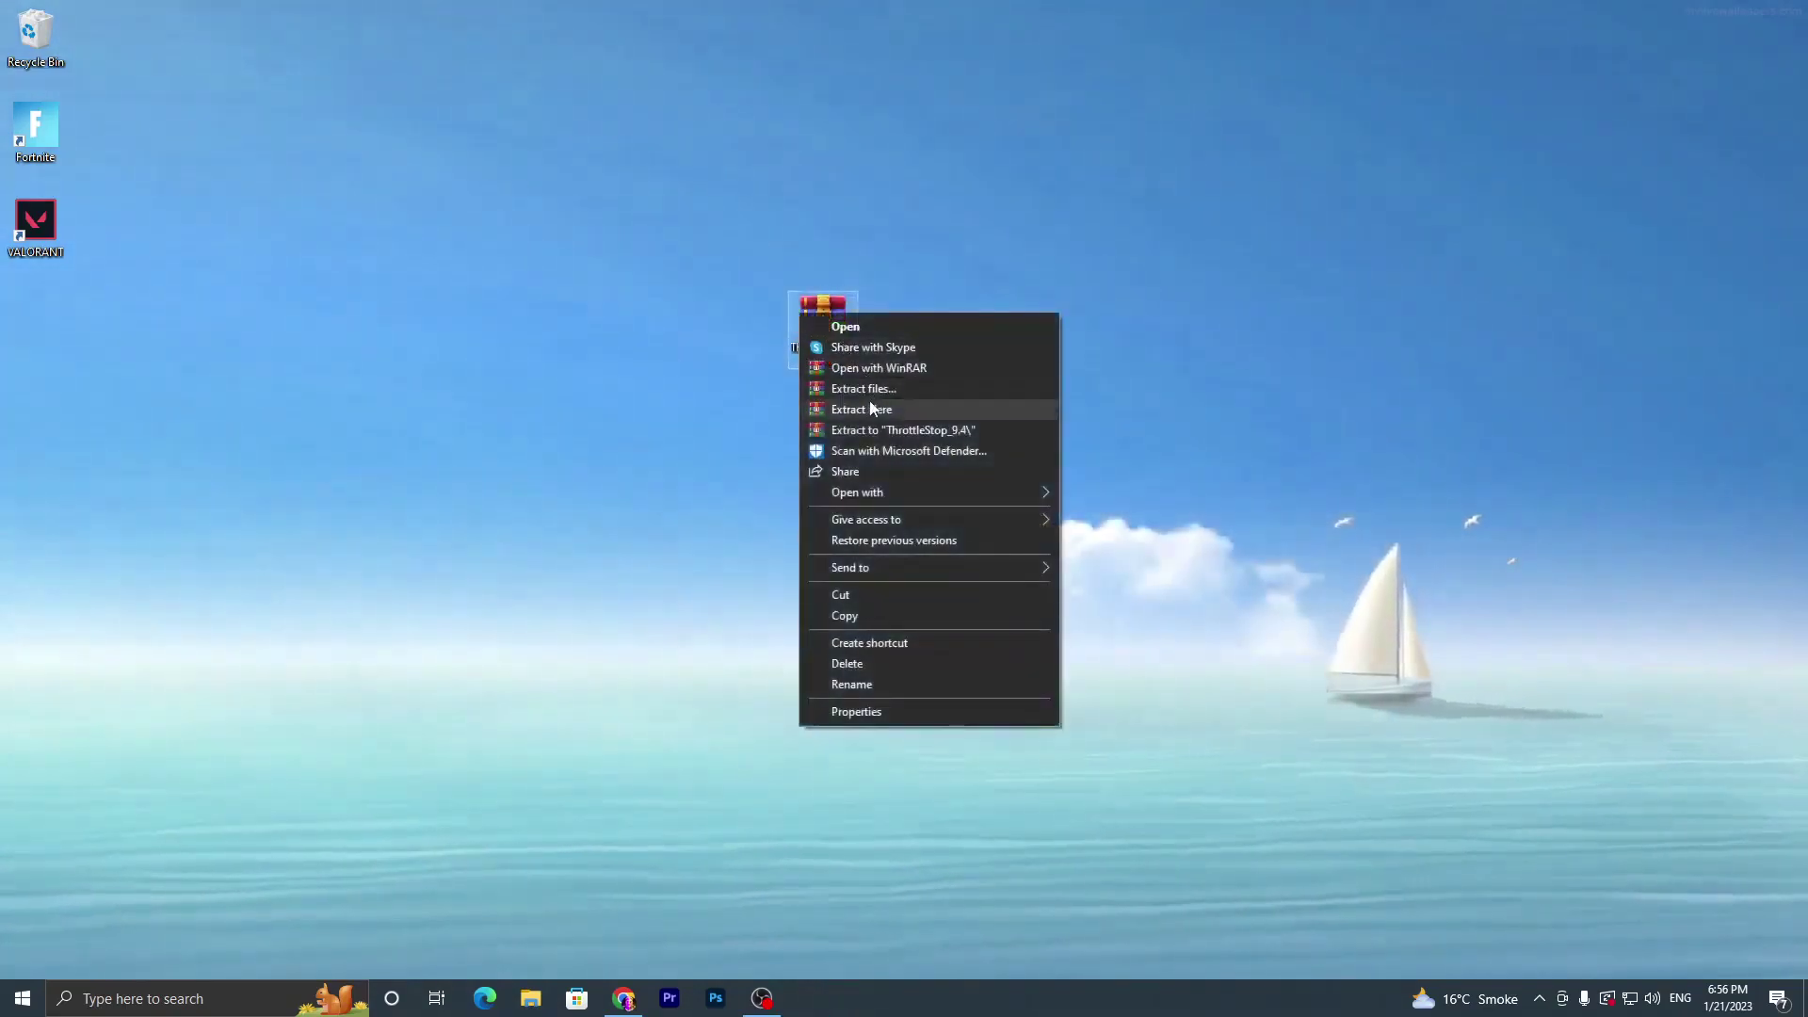
left_click(885, 431)
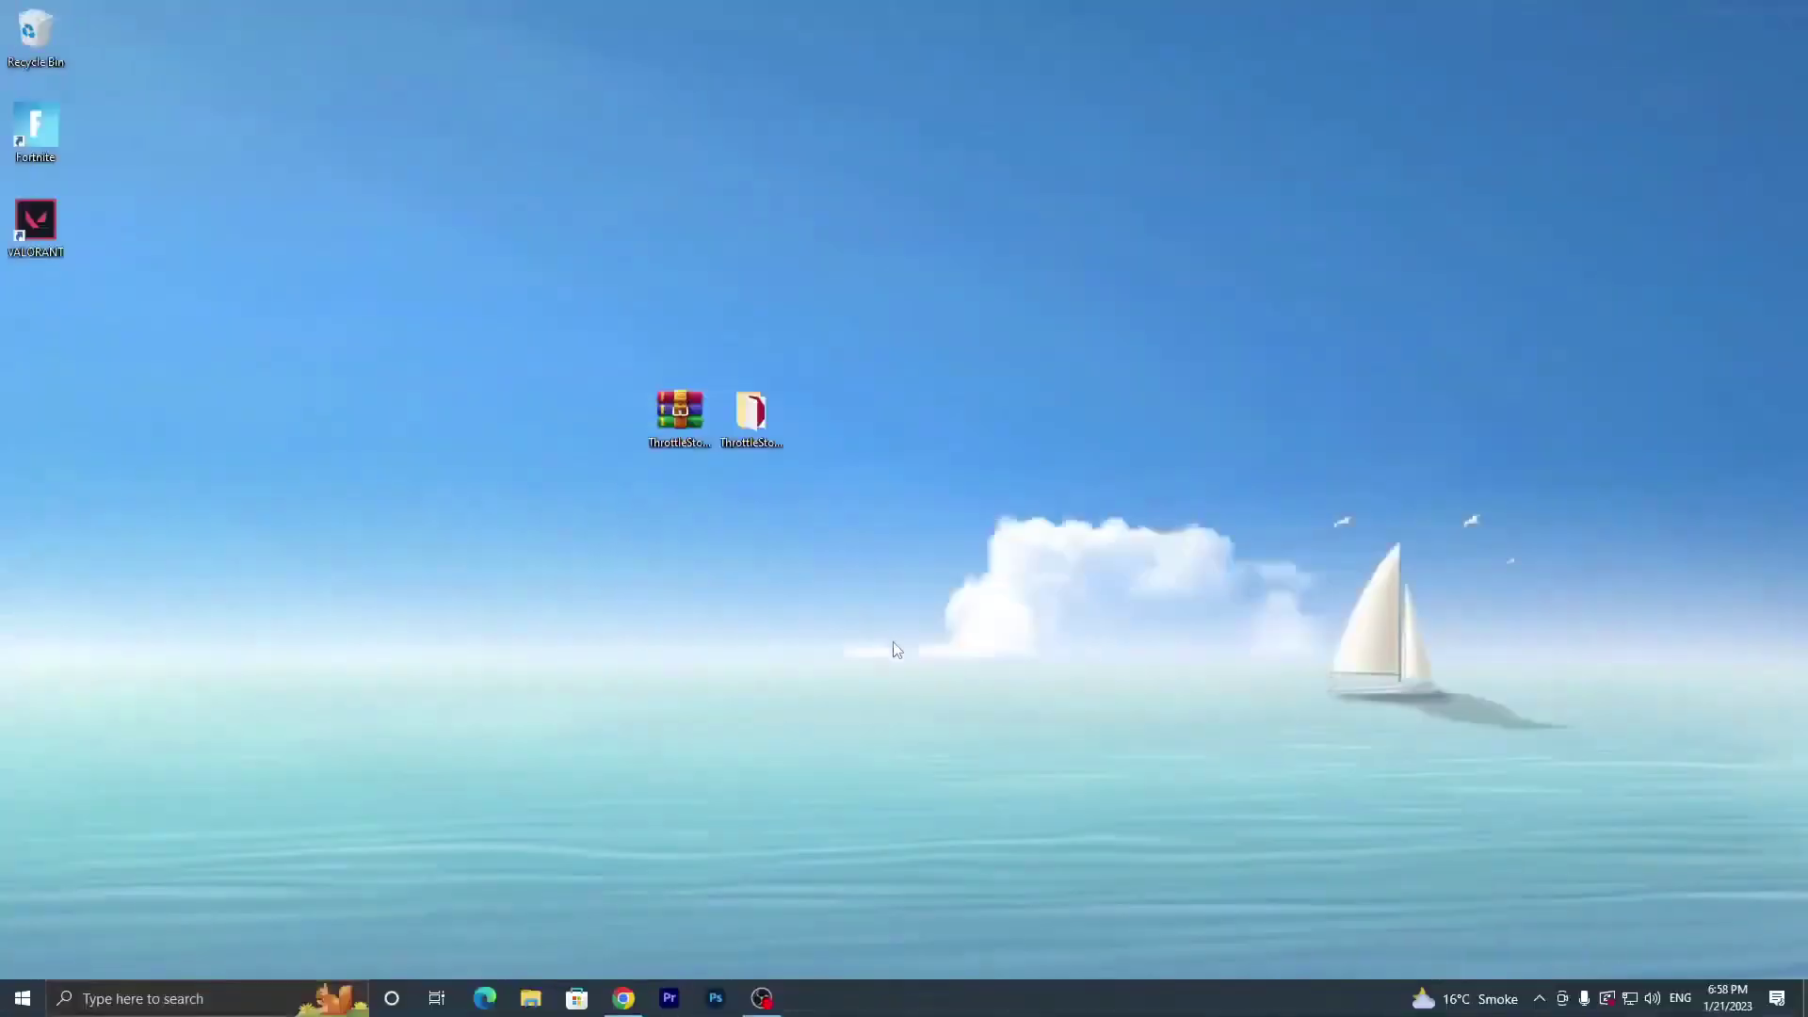
Launch ThrottleStop.exe from the ThrottleStop_9.4 folder as admin and accept the risk warning.
double_click(758, 411)
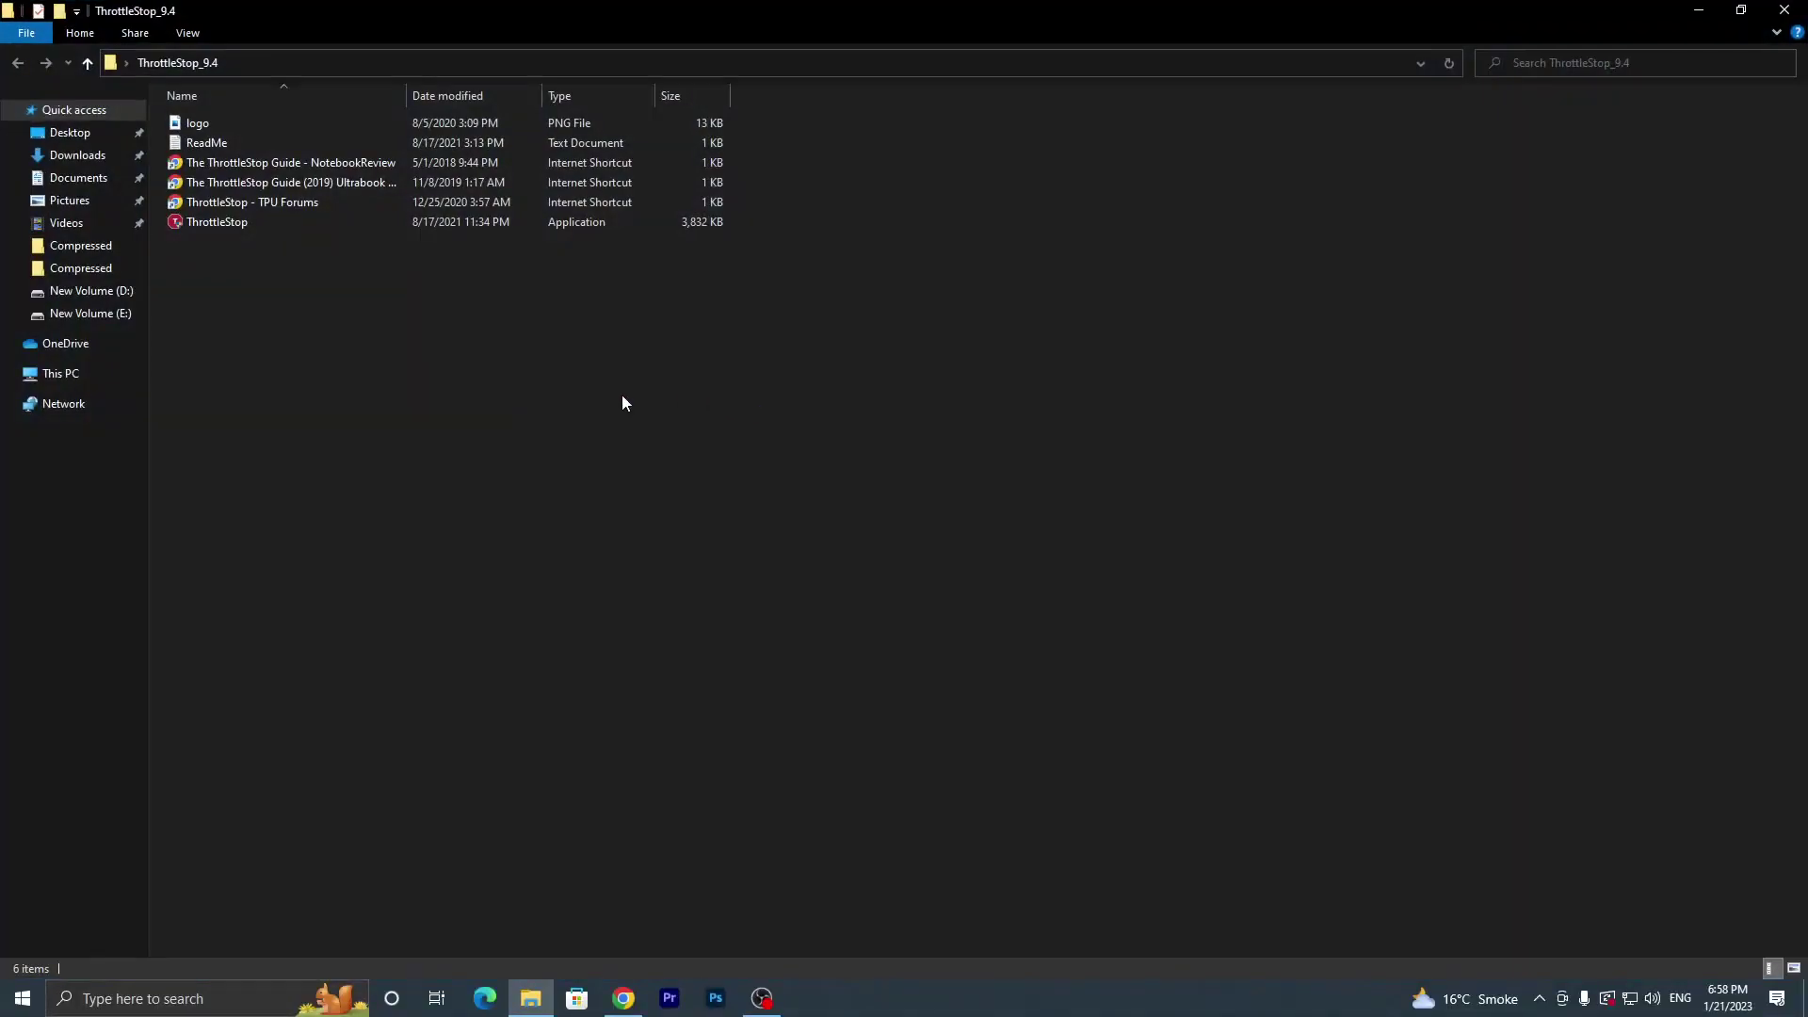
double_click(216, 223)
left_click(820, 648)
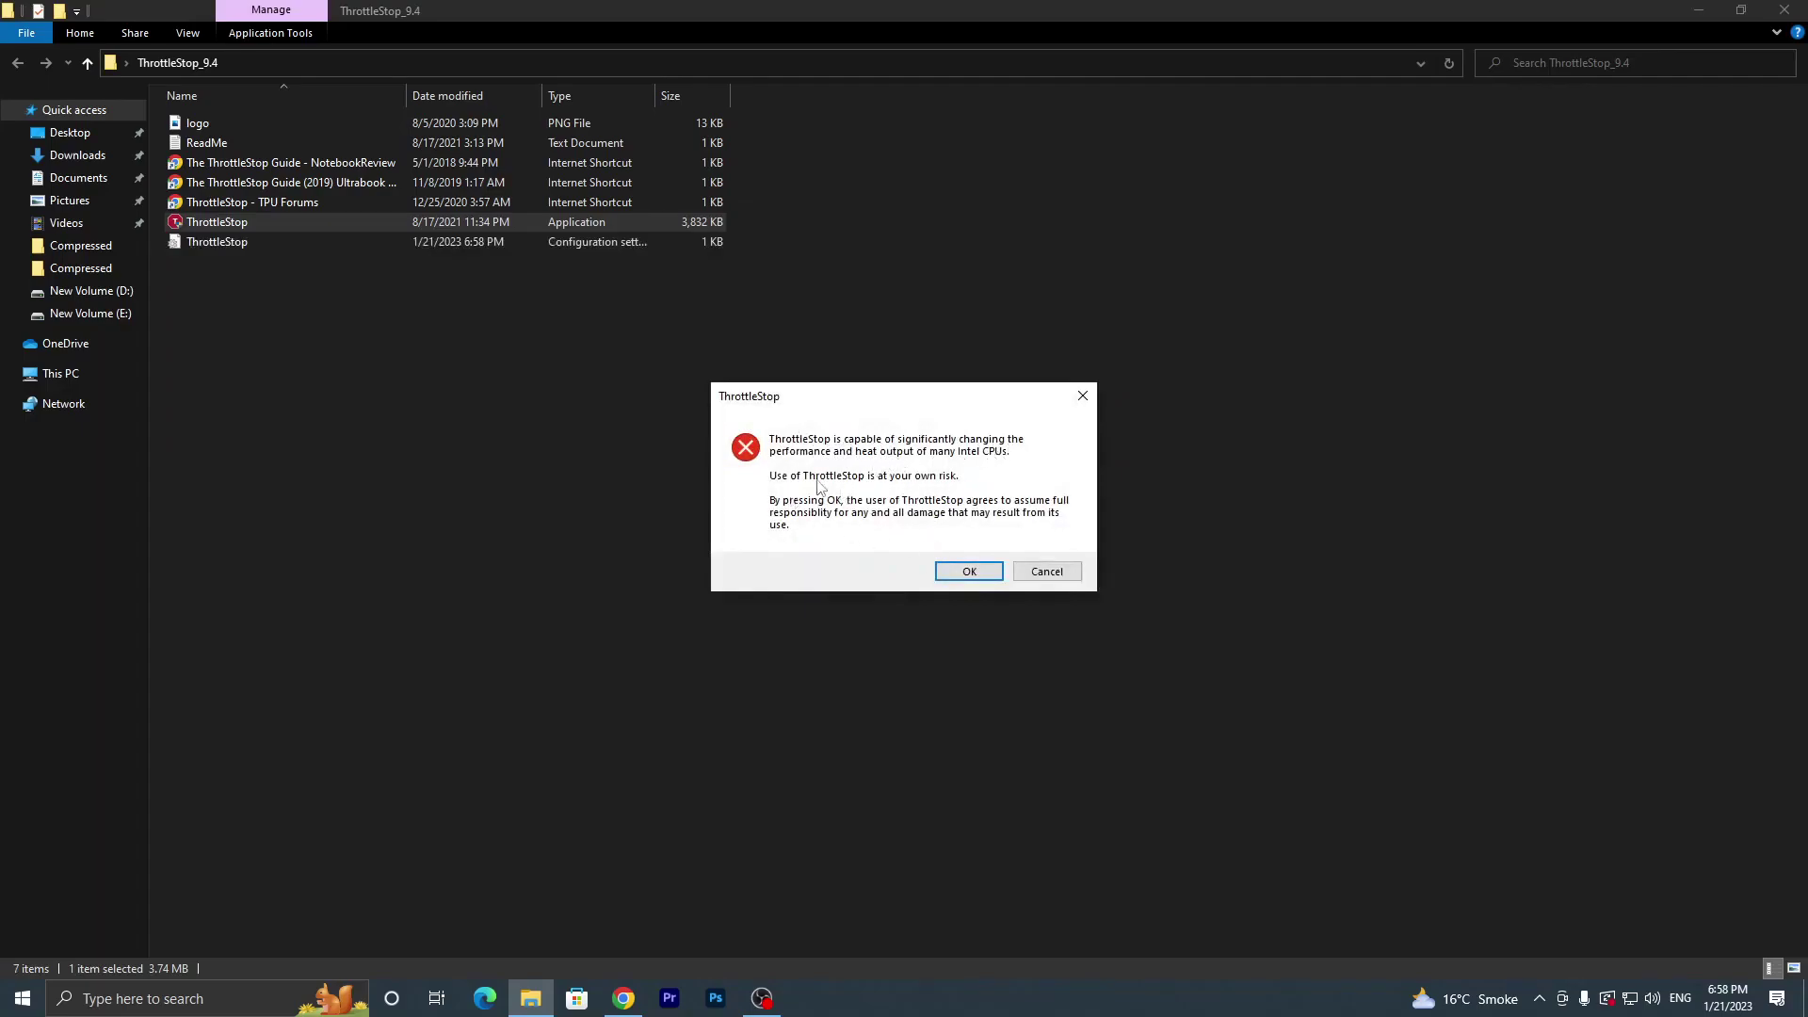
left_click(969, 570)
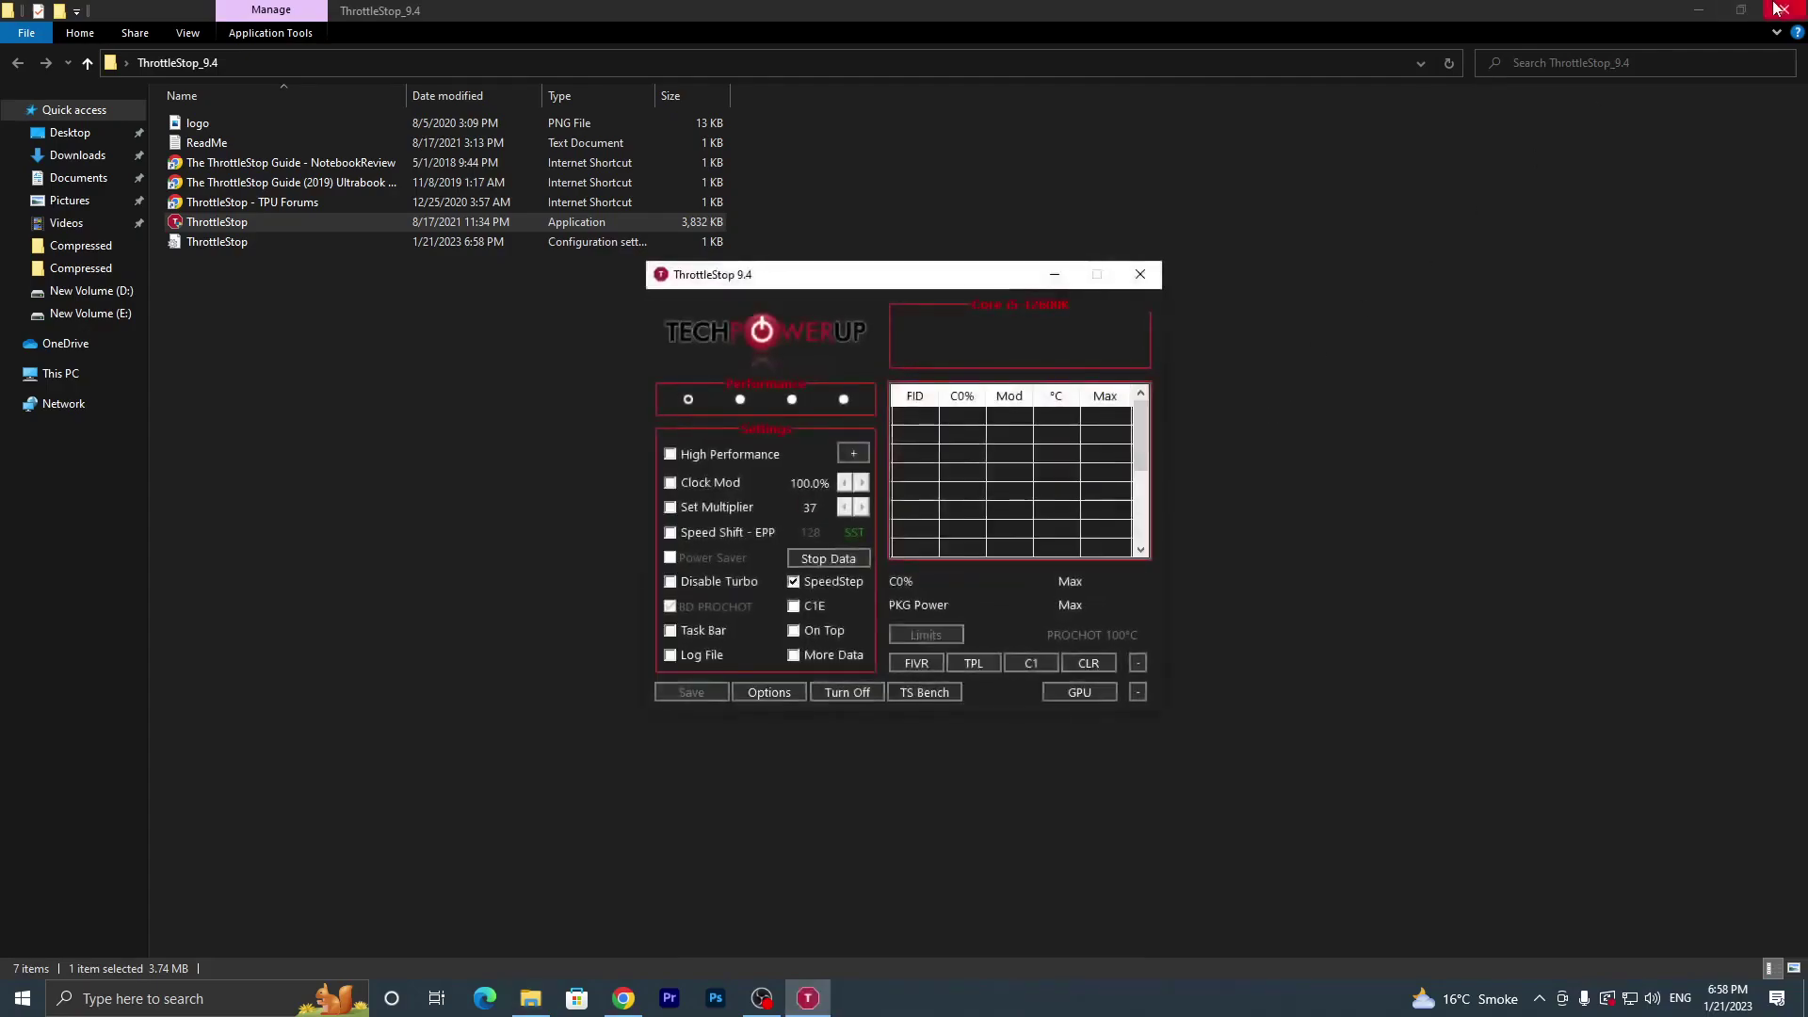
Switch ThrottleStop to the Game profile and enable High Performance.
left_click(1784, 11)
left_click_drag(742, 275, 922, 261)
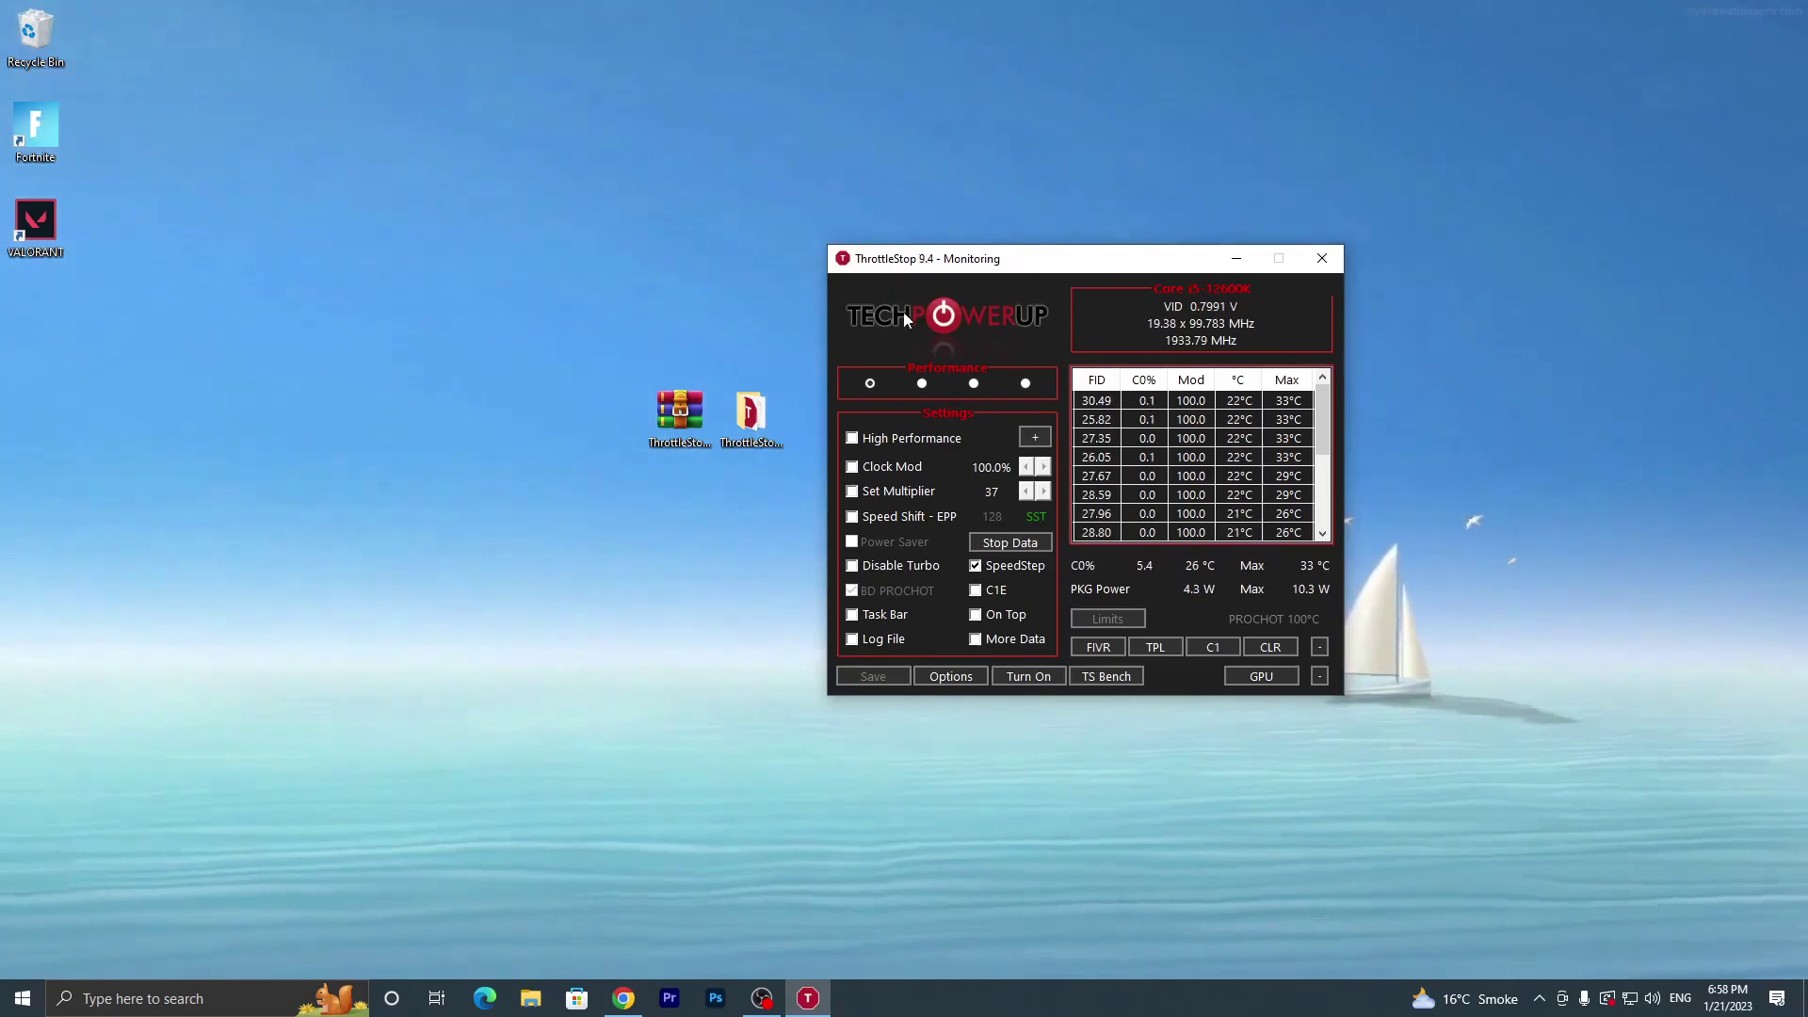
left_click(923, 383)
left_click(854, 440)
Choose the High Performance power profile, save the settings and close ThrottleStop.
left_click(1002, 439)
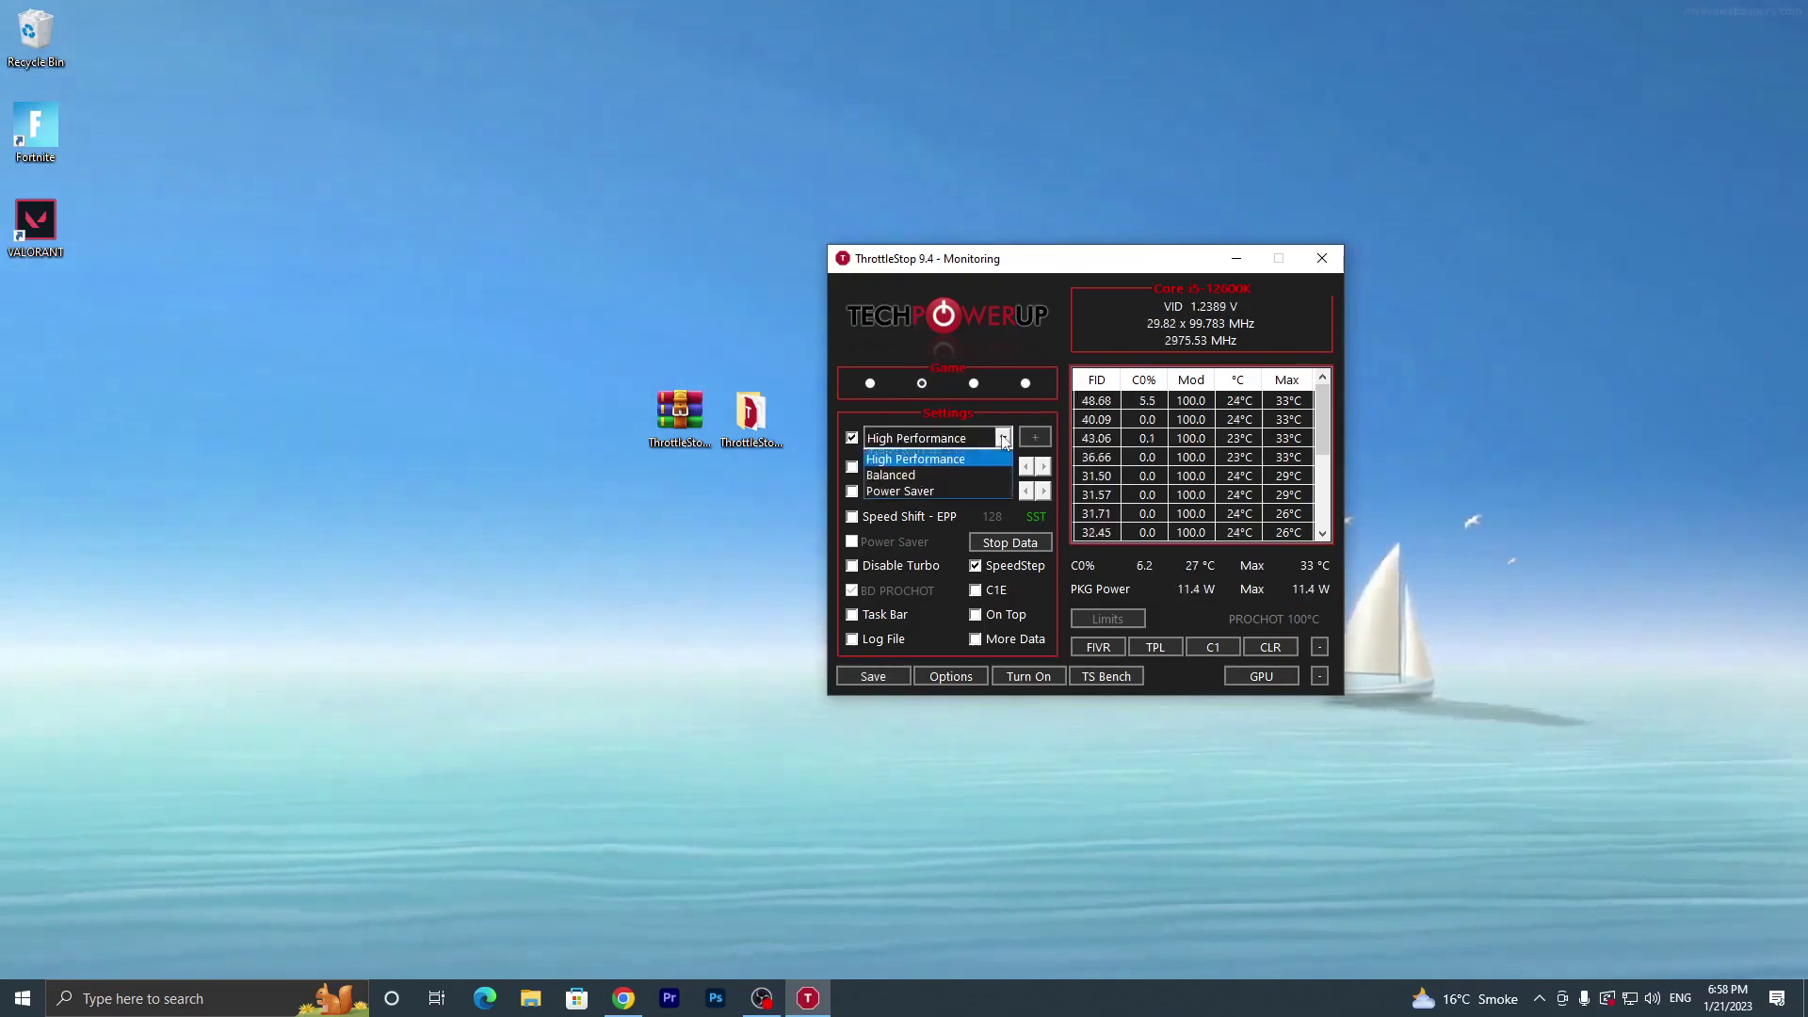
left_click(913, 460)
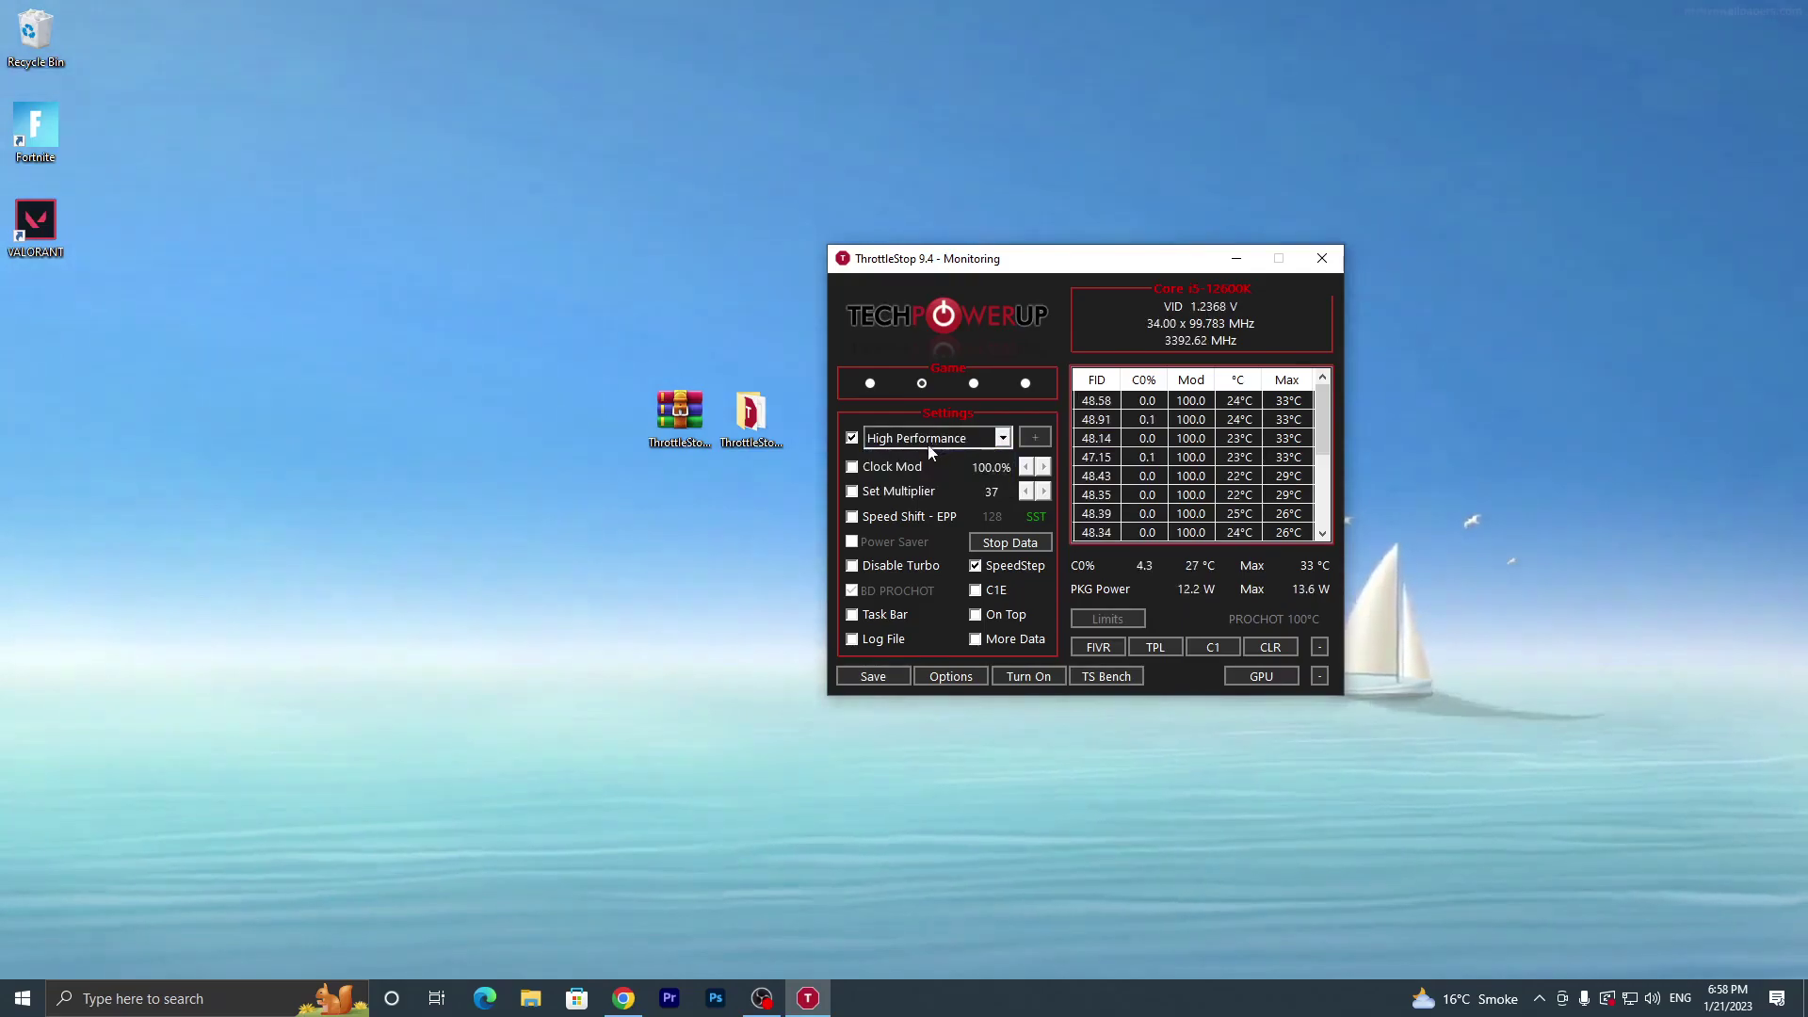
left_click(871, 677)
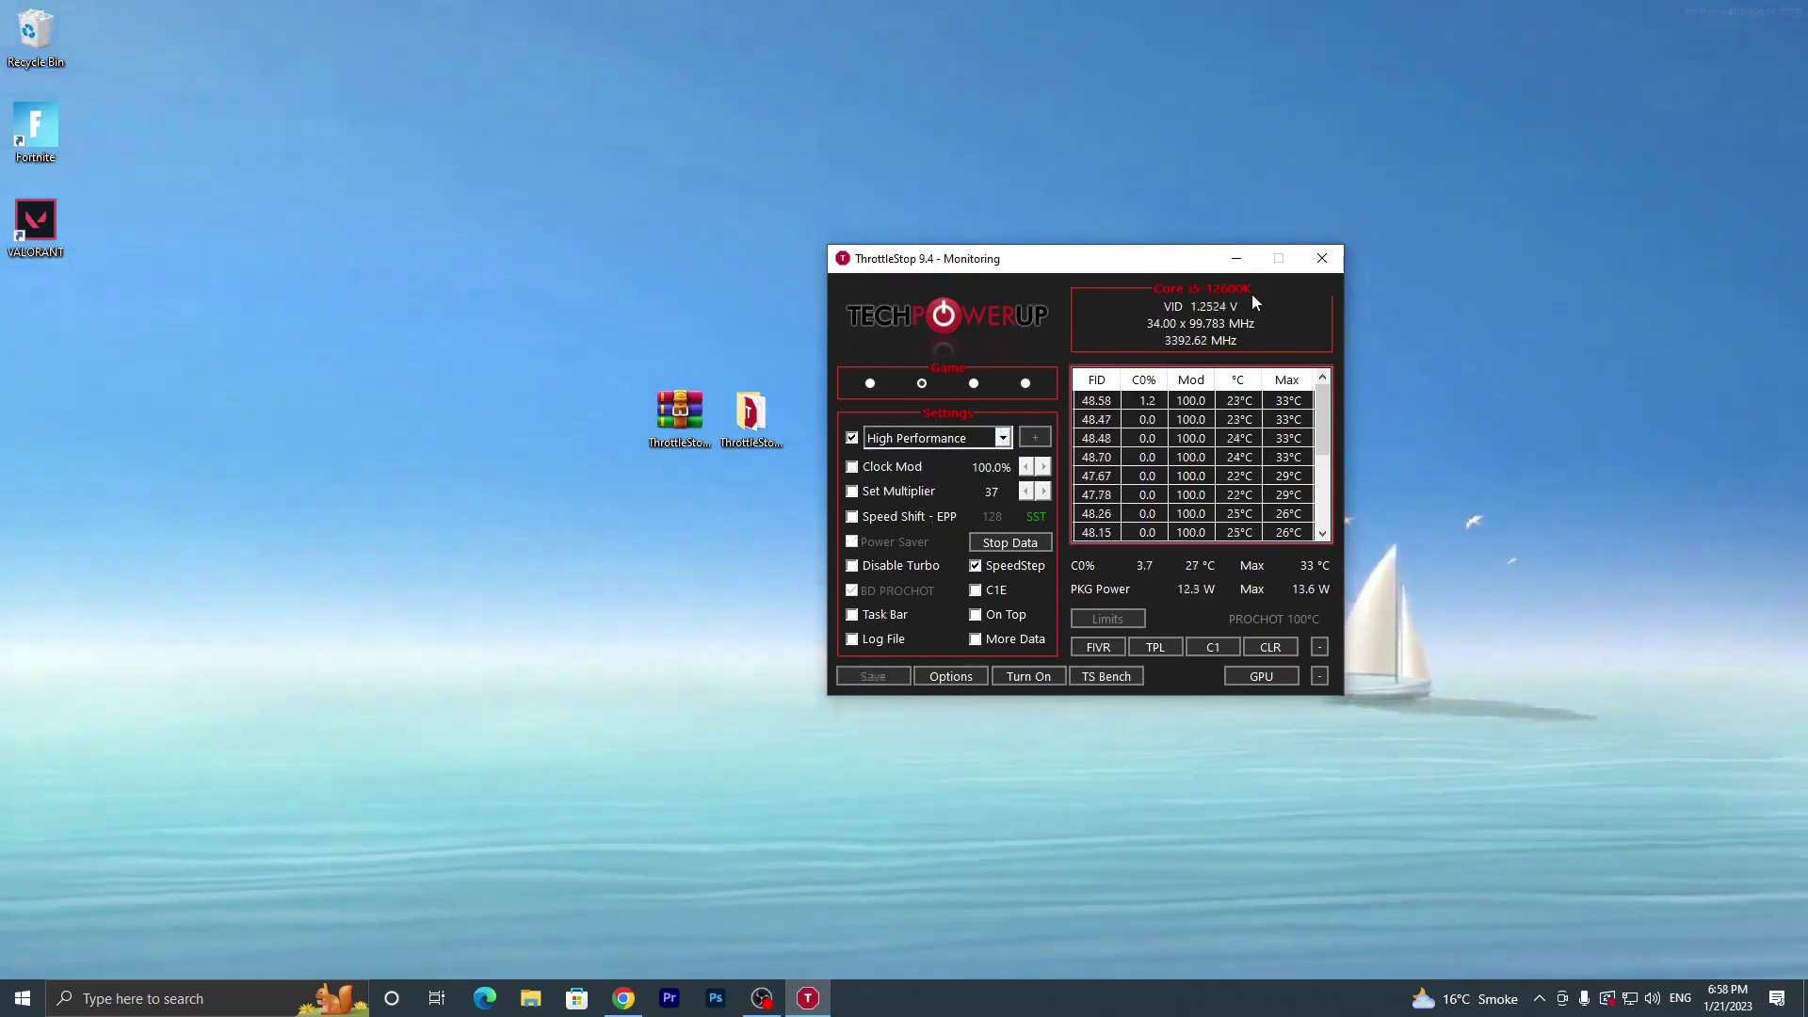
left_click(1322, 258)
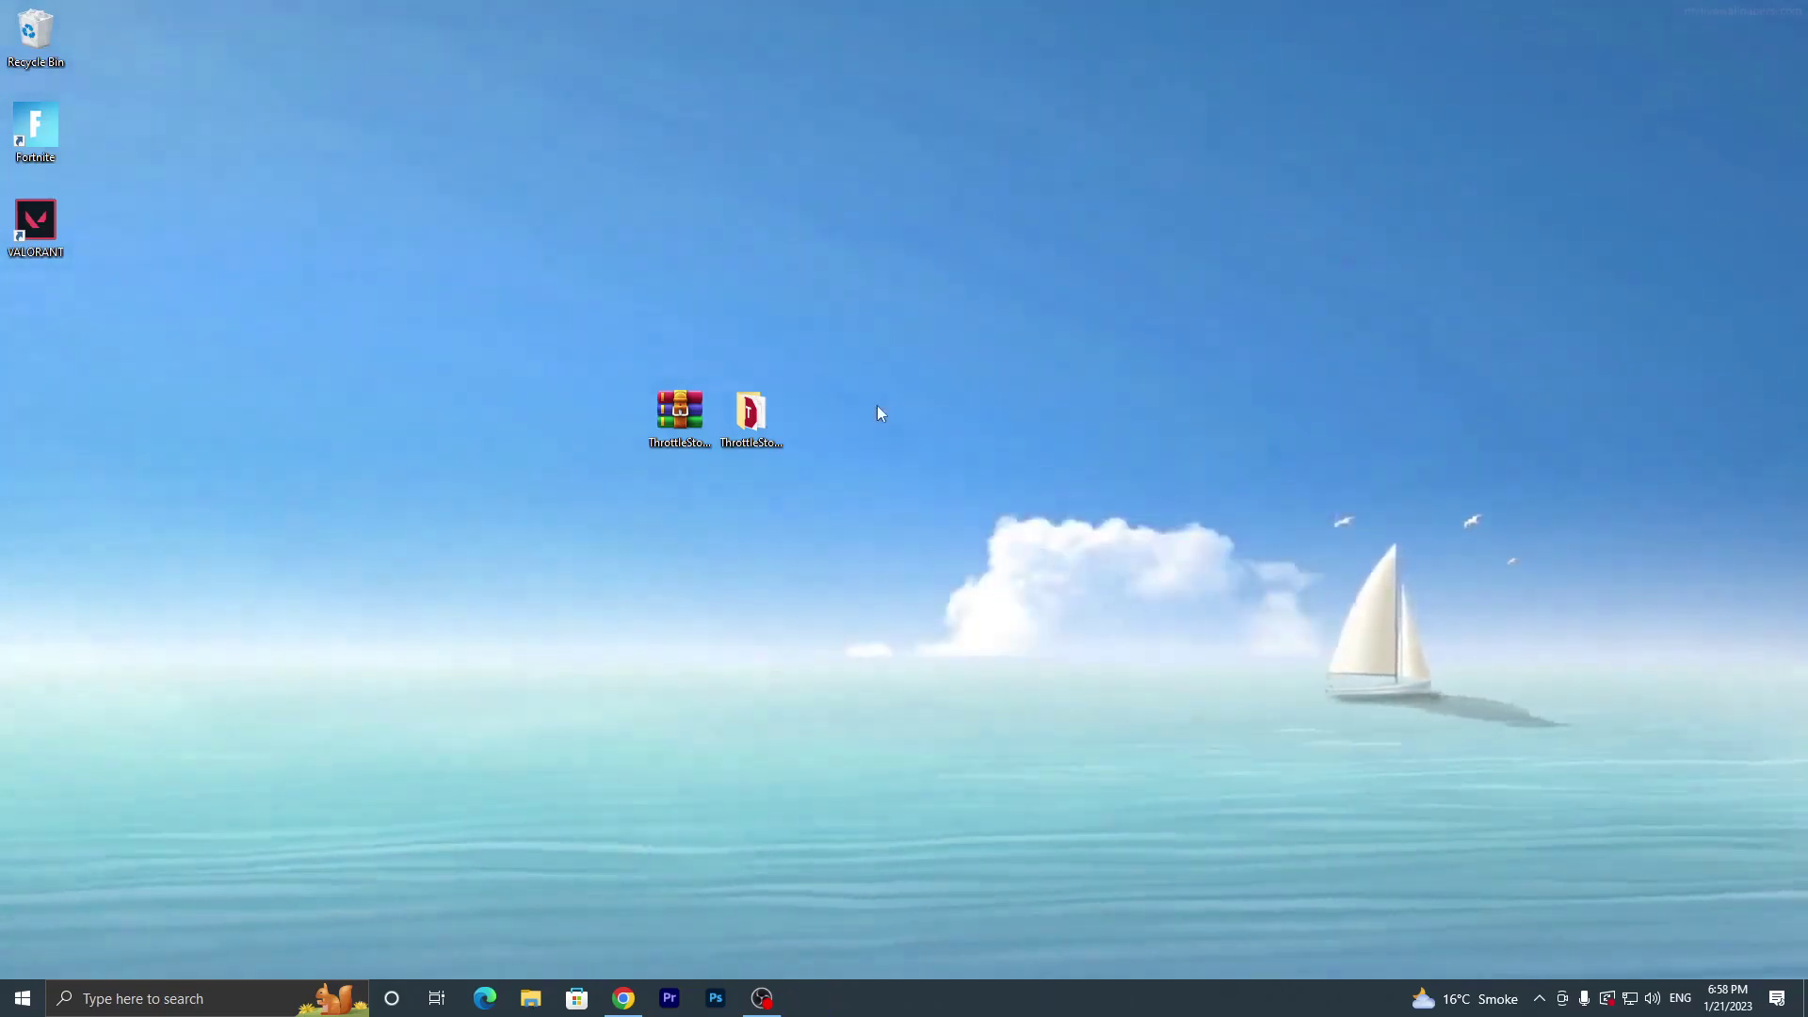
Select the High performance plan in Power Options and close Settings.
left_click(118, 998)
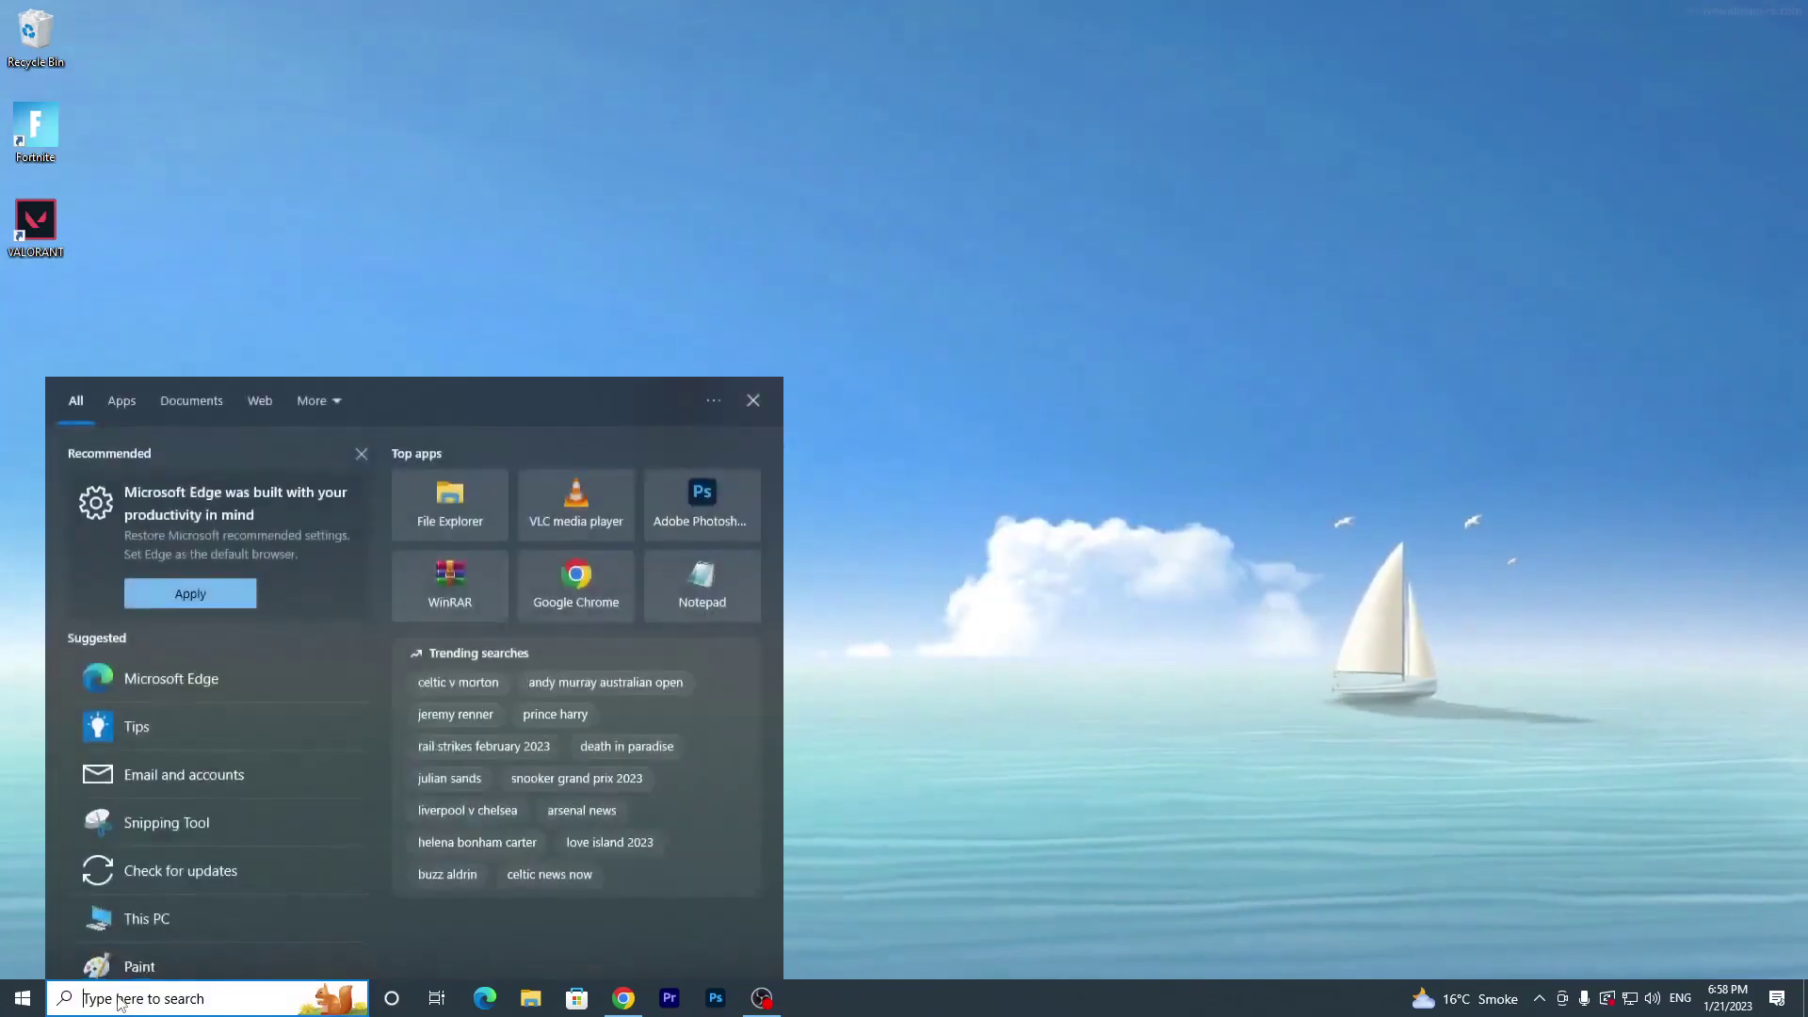
type("powe")
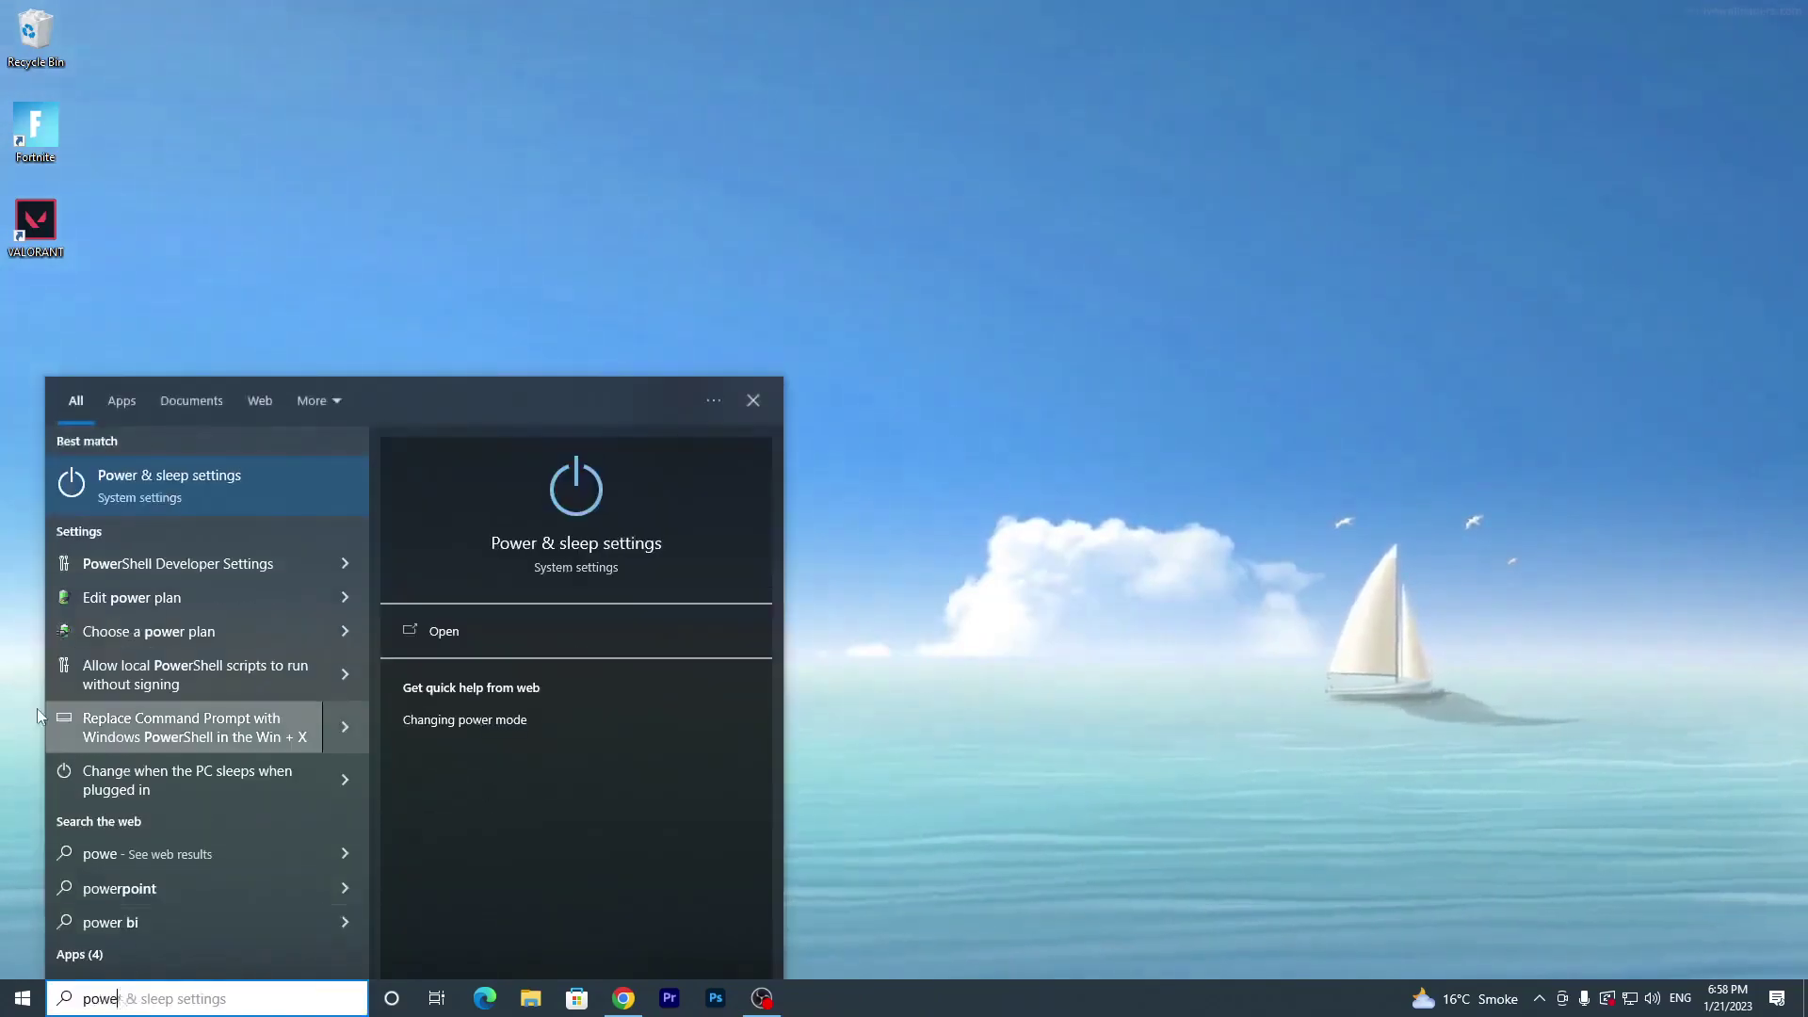
left_click(273, 485)
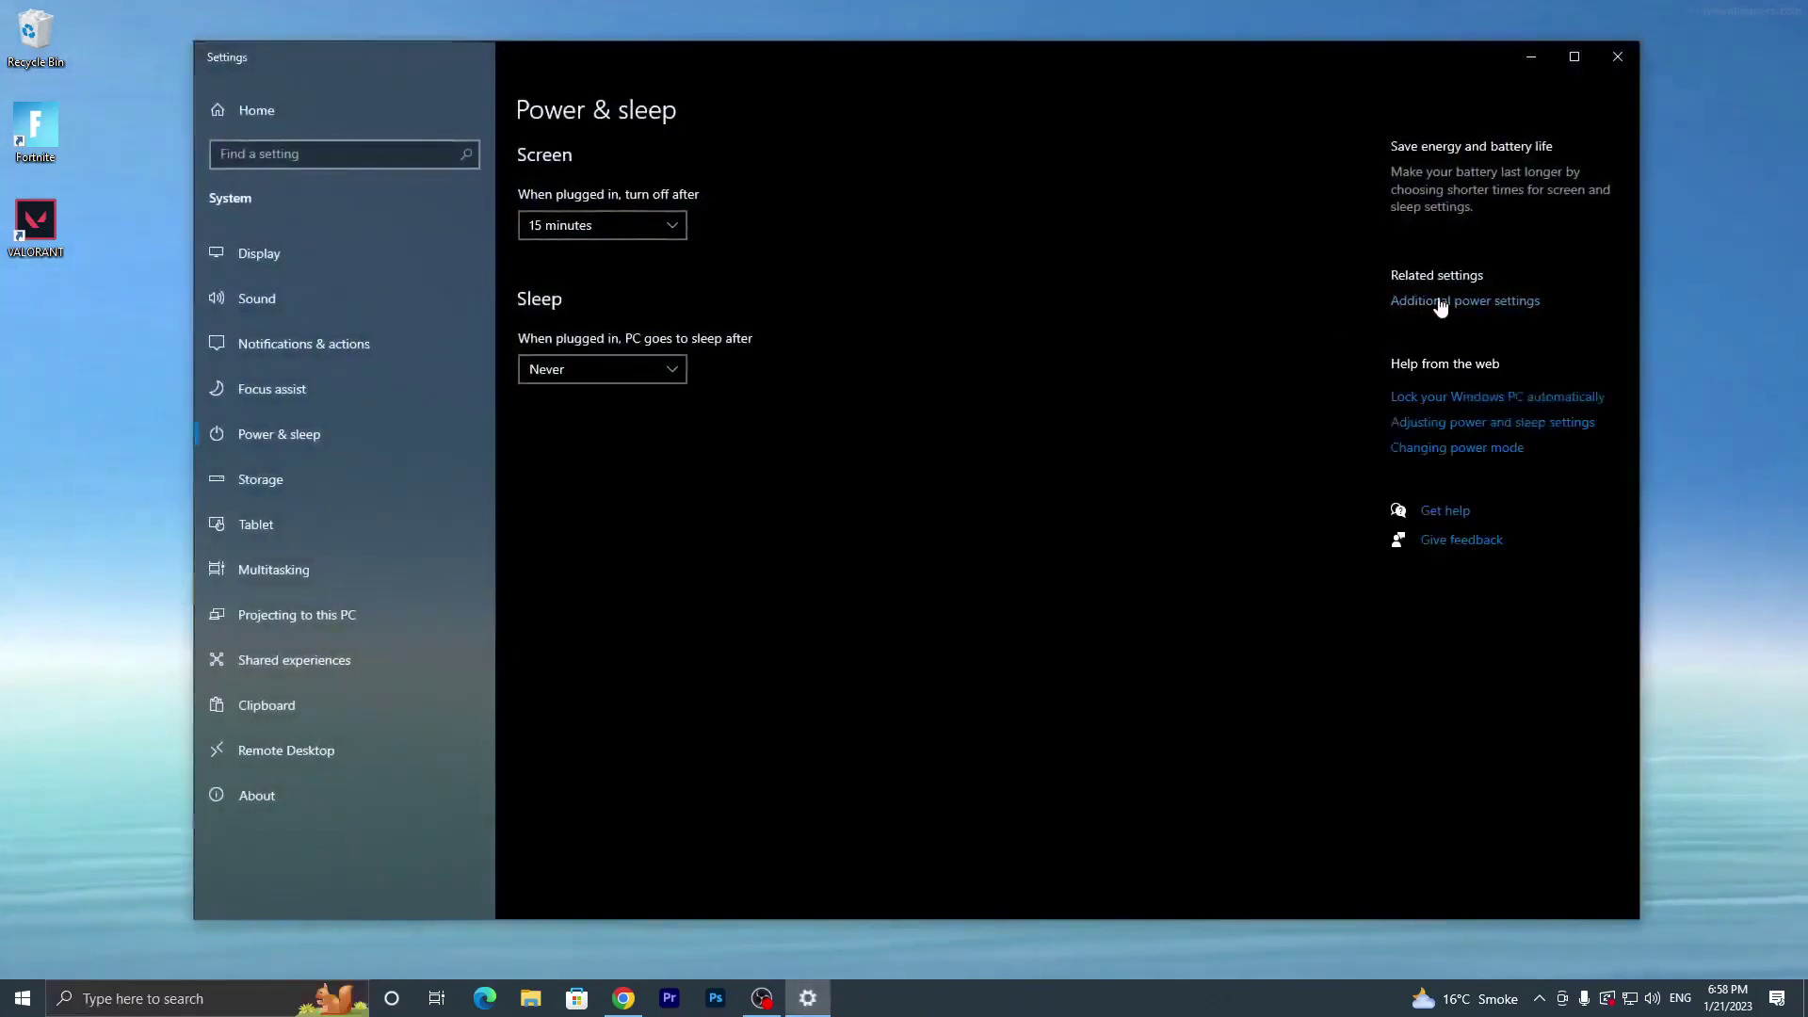
left_click(1486, 305)
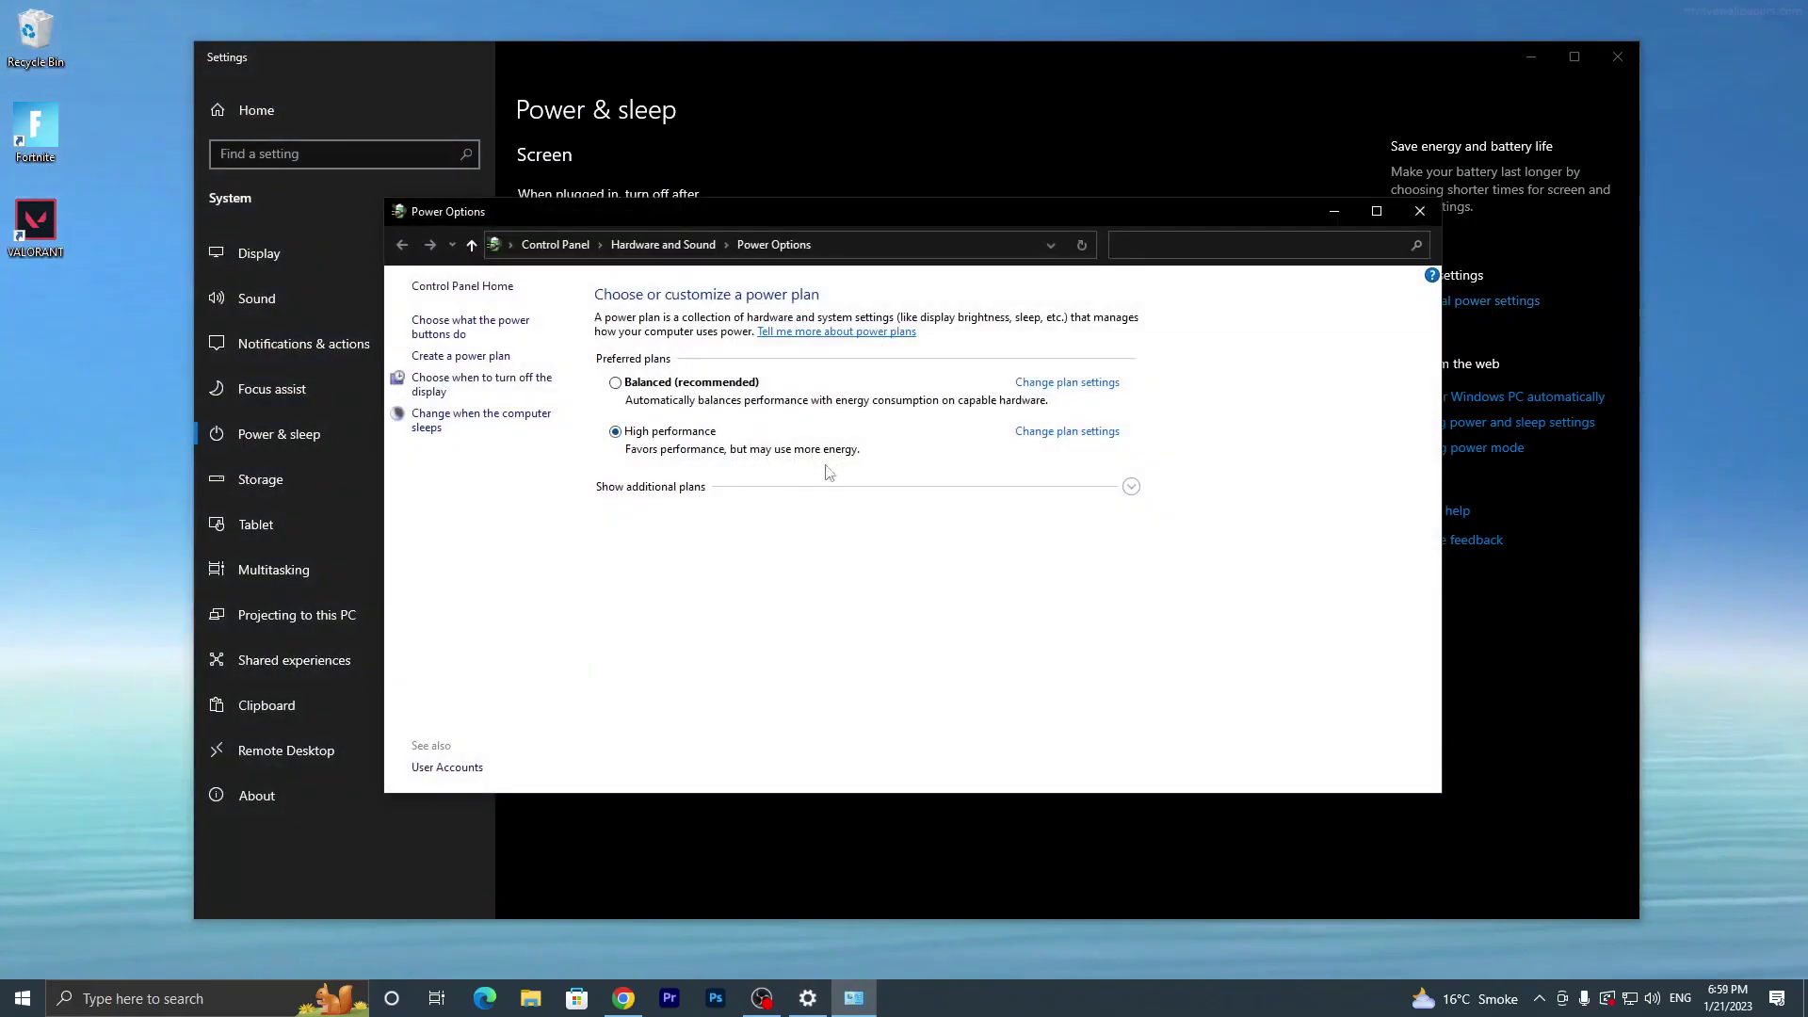
left_click(1131, 486)
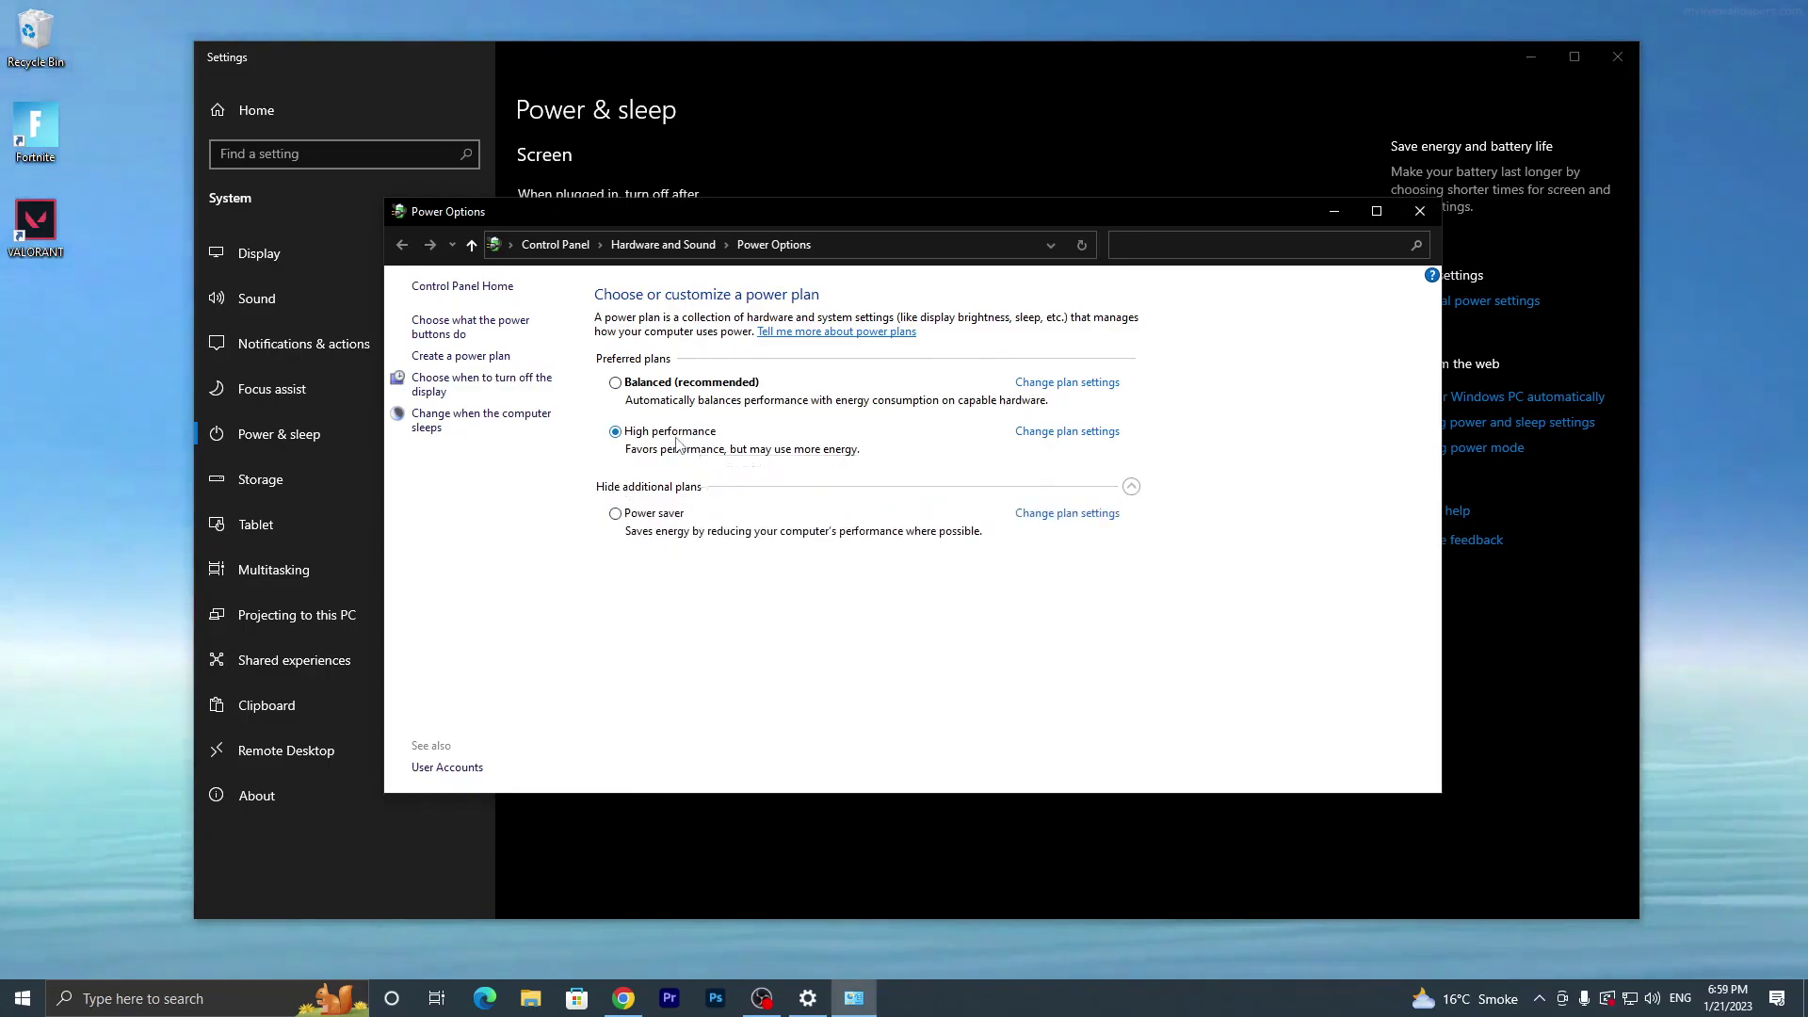
left_click(1617, 56)
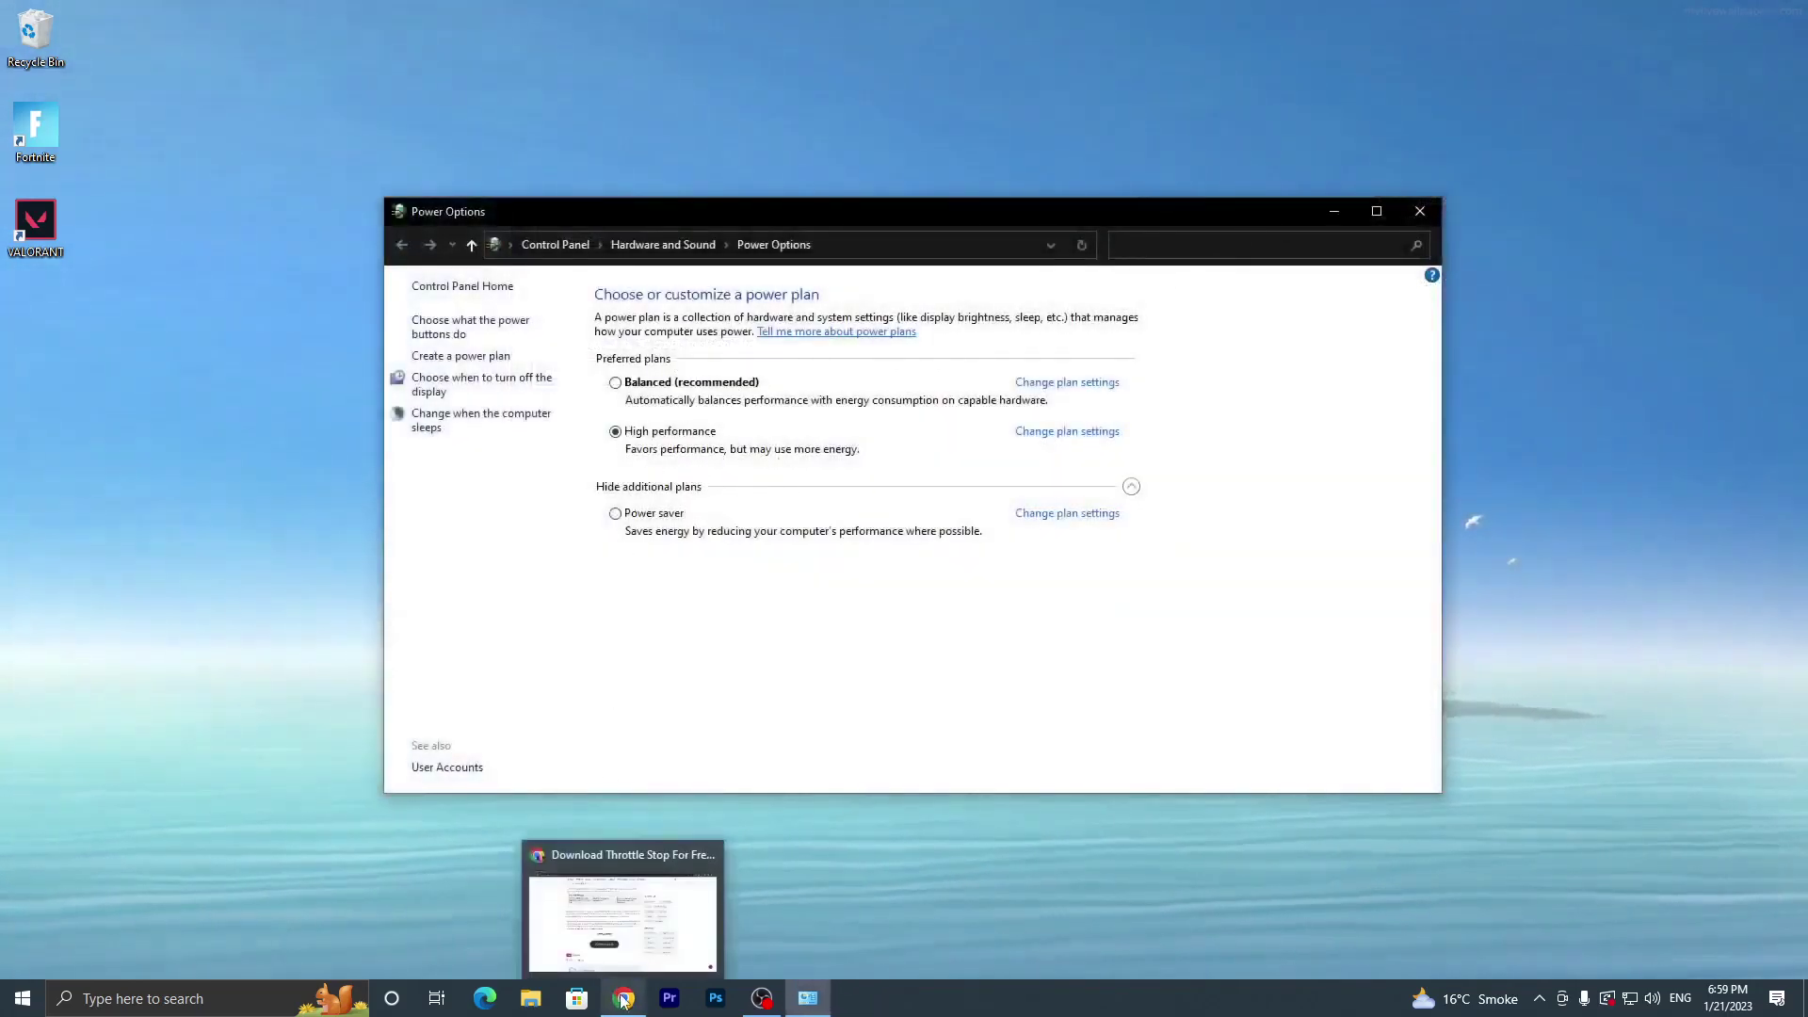
Return to the ThrottleStop download page in Chrome and start a site search.
left_click(624, 866)
scroll(618, 275, "up", 4)
scroll(619, 275, "up", 4)
left_click(644, 111)
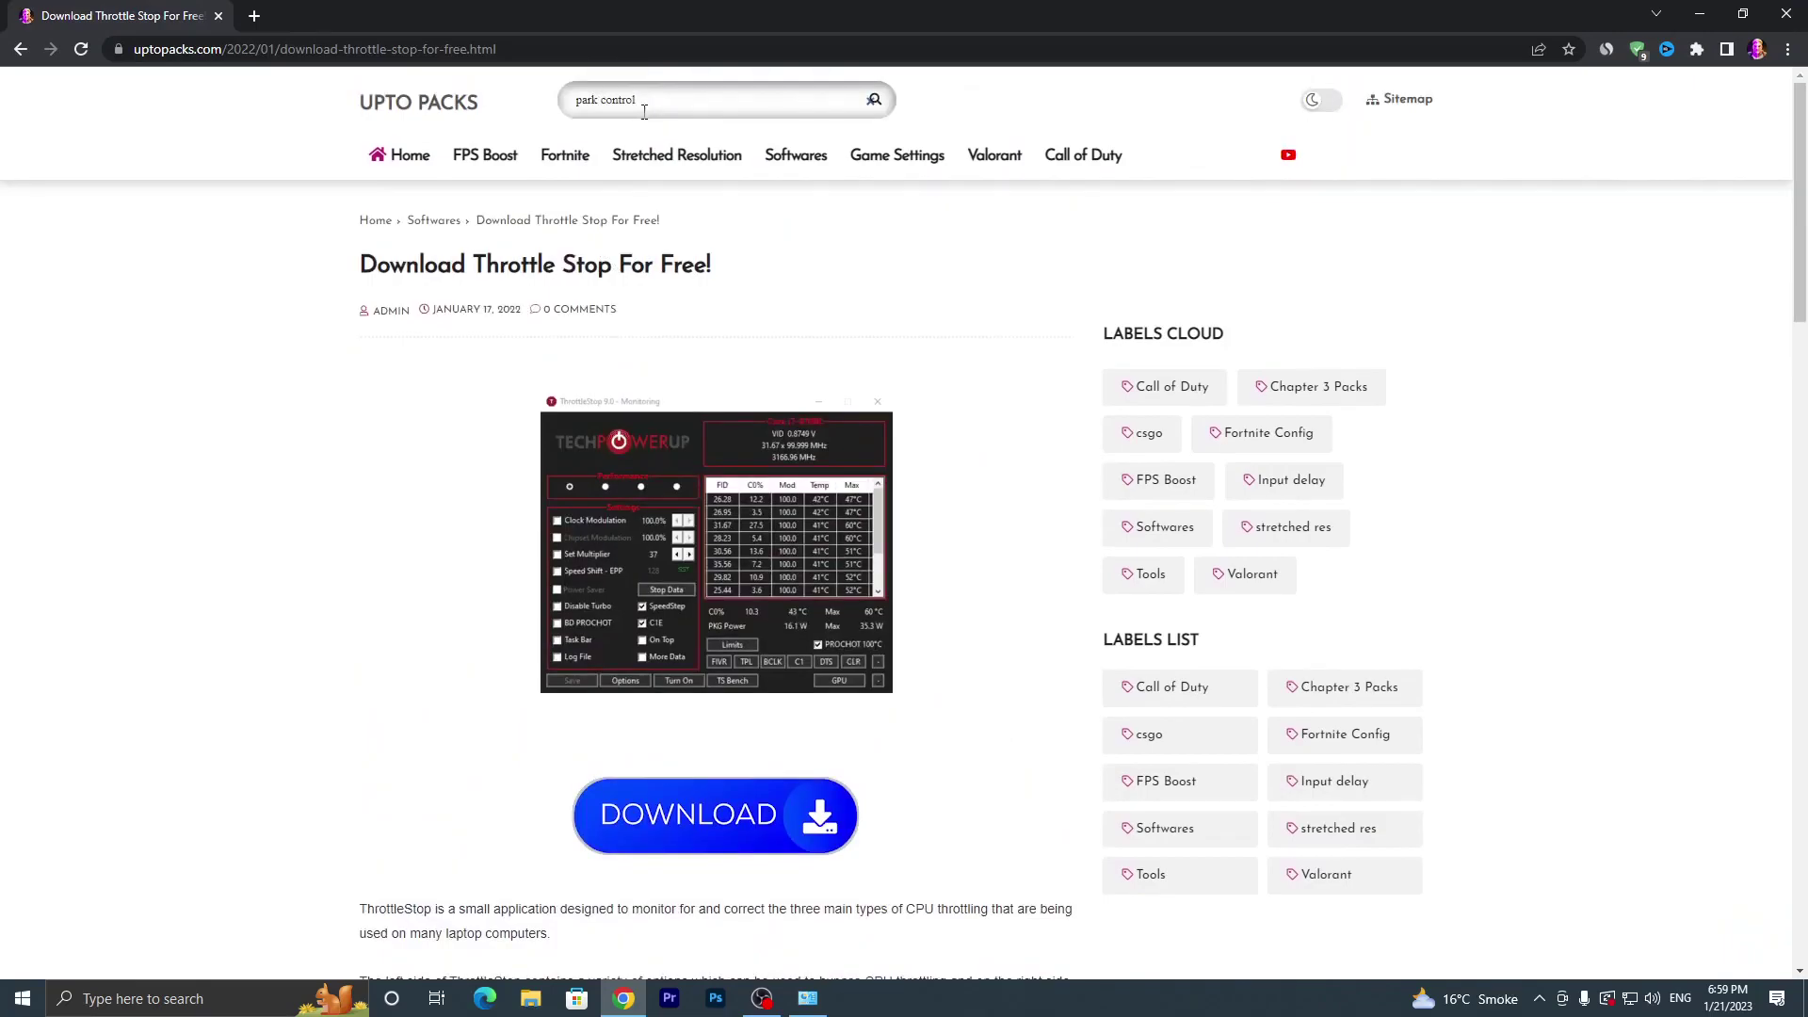
Search 'park control', open the Download Park Control (Unlocked) post and download the installer.
type("park control")
key("Return")
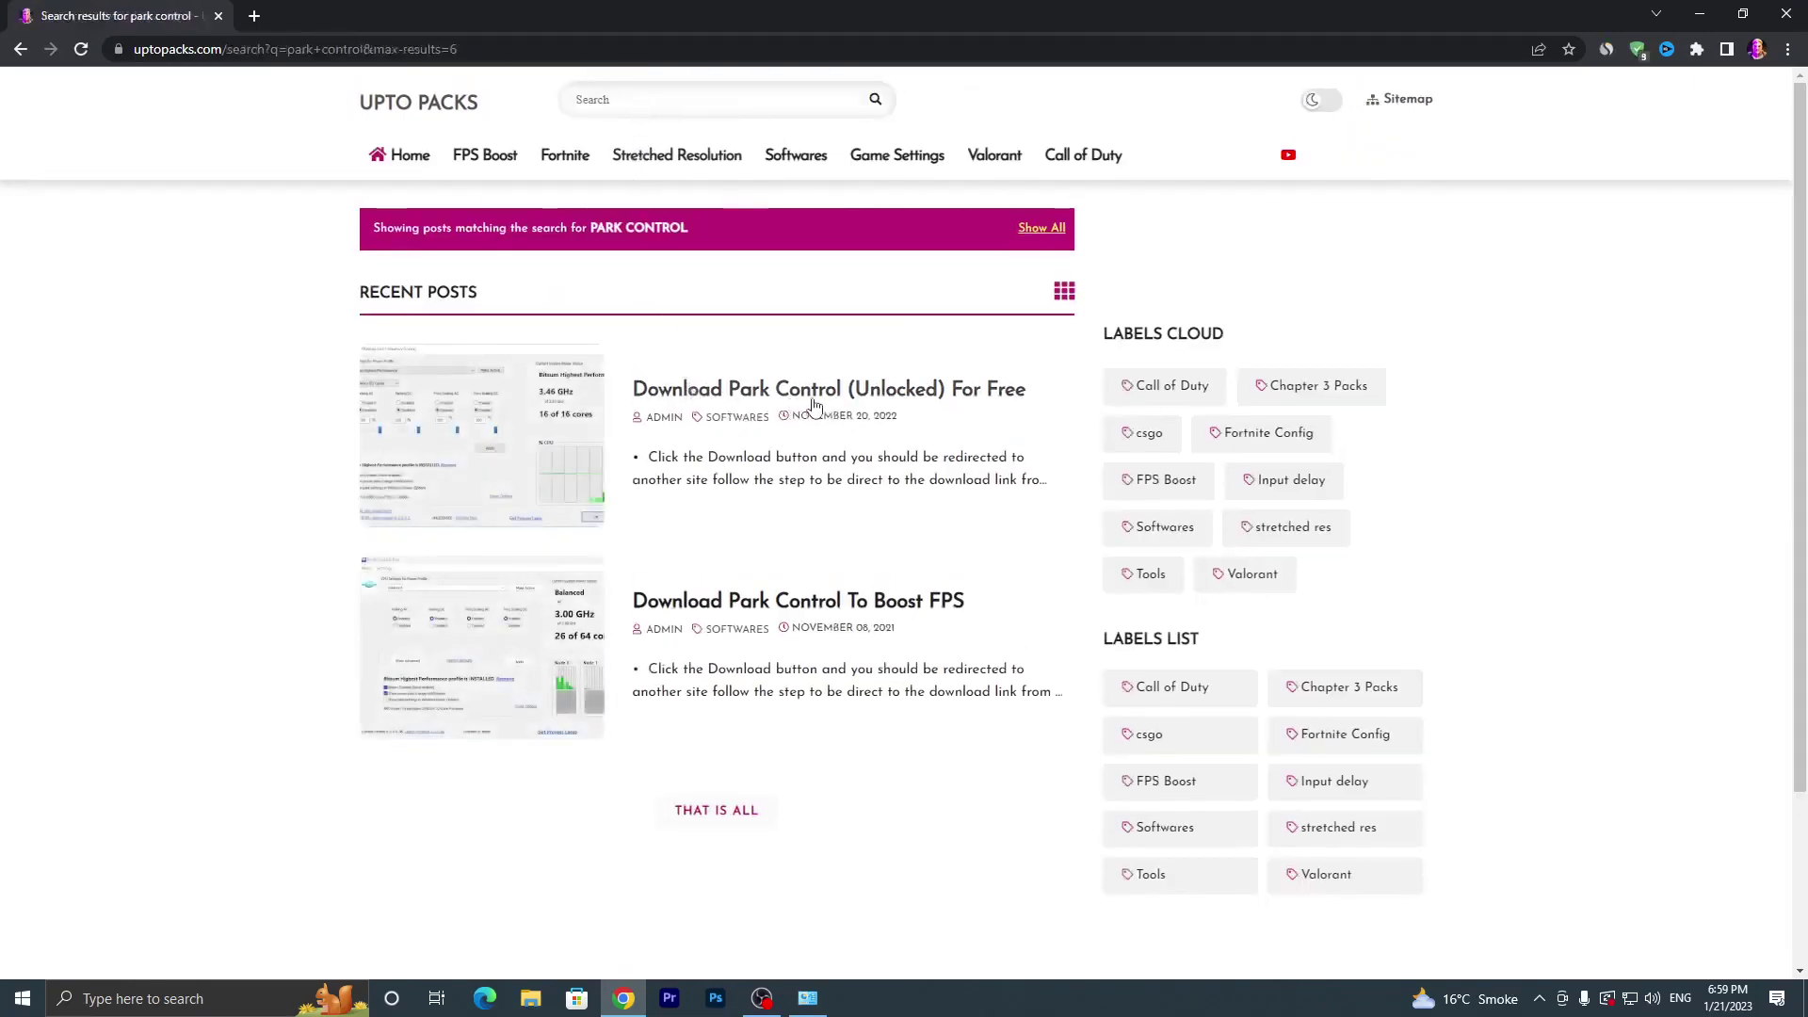
left_click(535, 435)
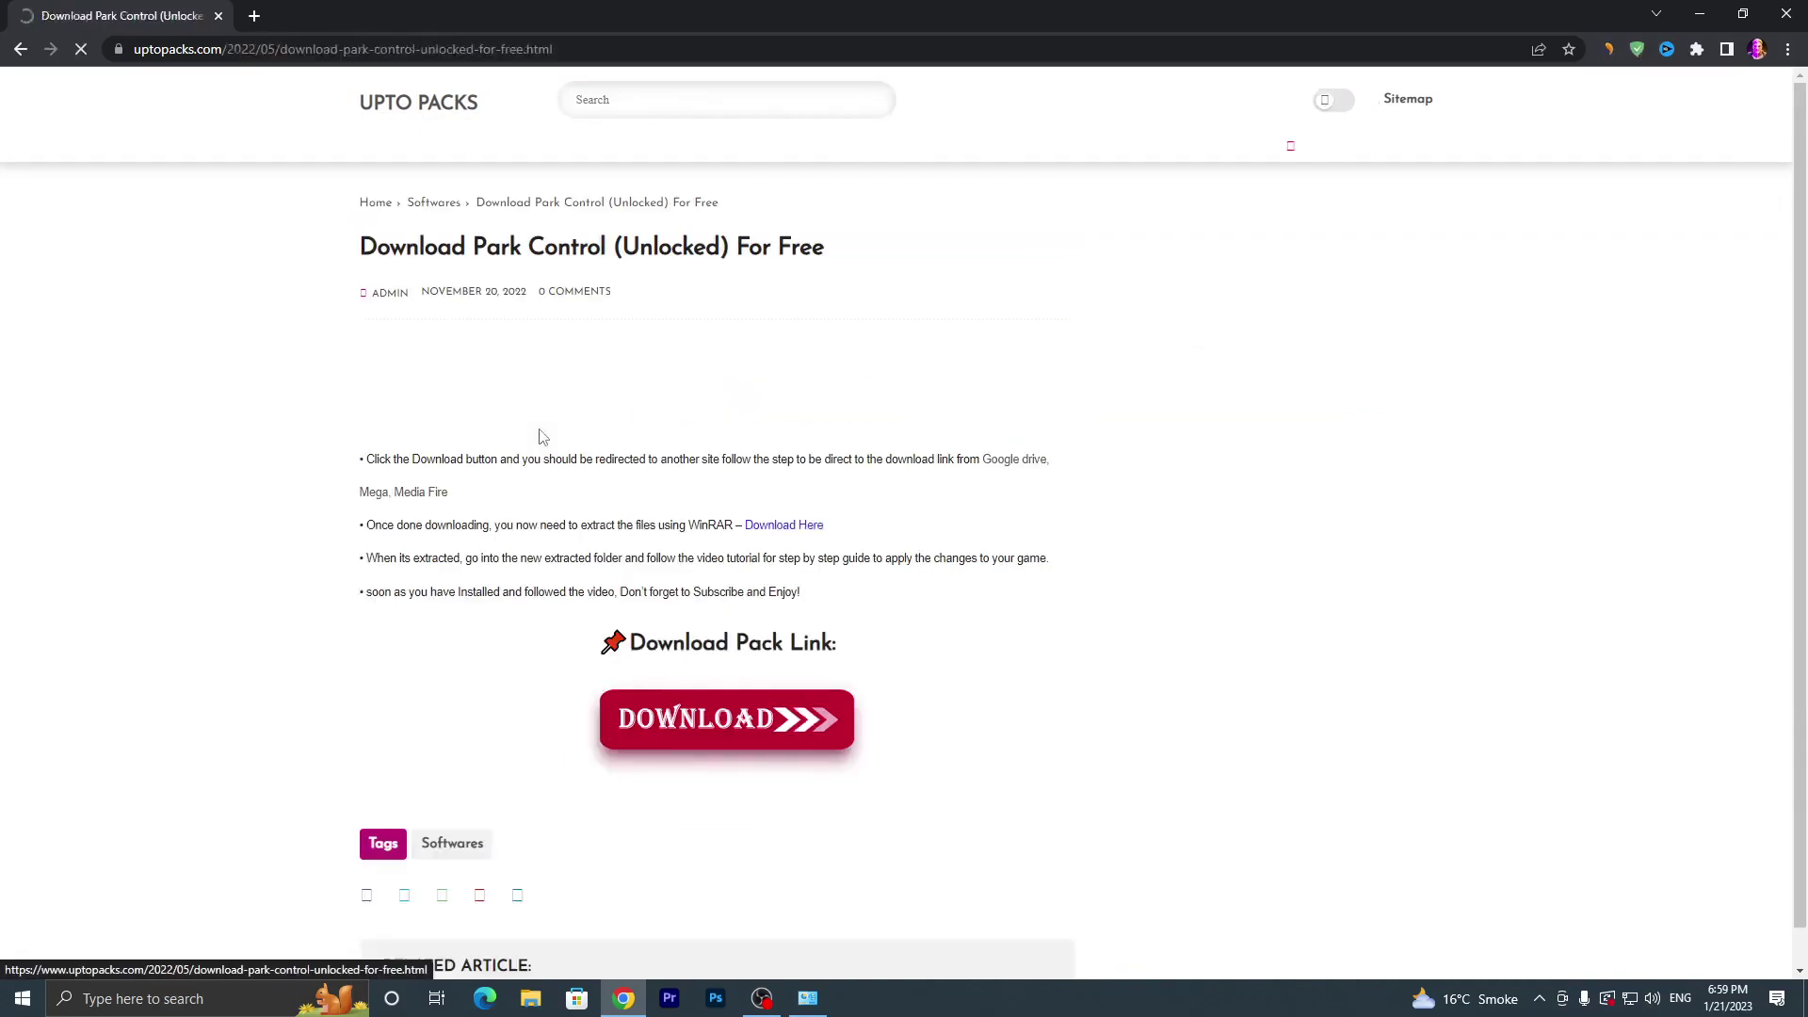
scroll(786, 456, "down", 7)
left_click(745, 737)
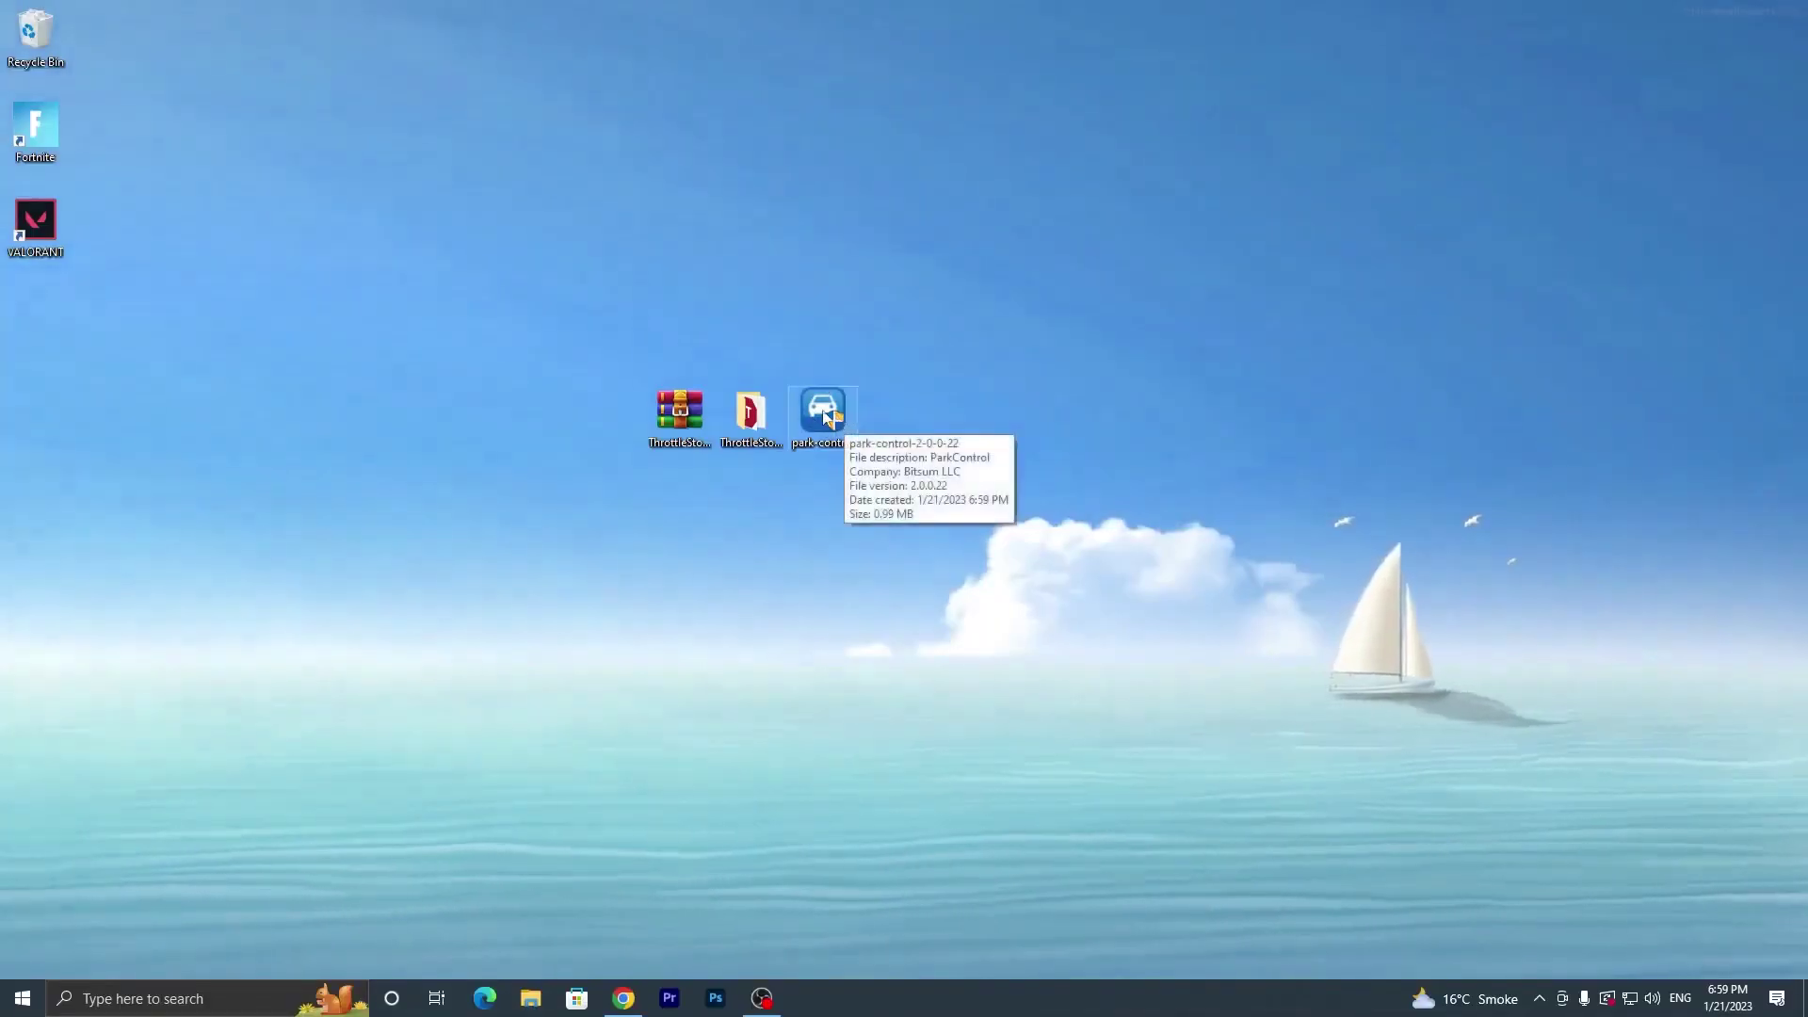
Run the park-control installer in English, accept the licence and install with default components.
double_click(835, 414)
left_click(796, 625)
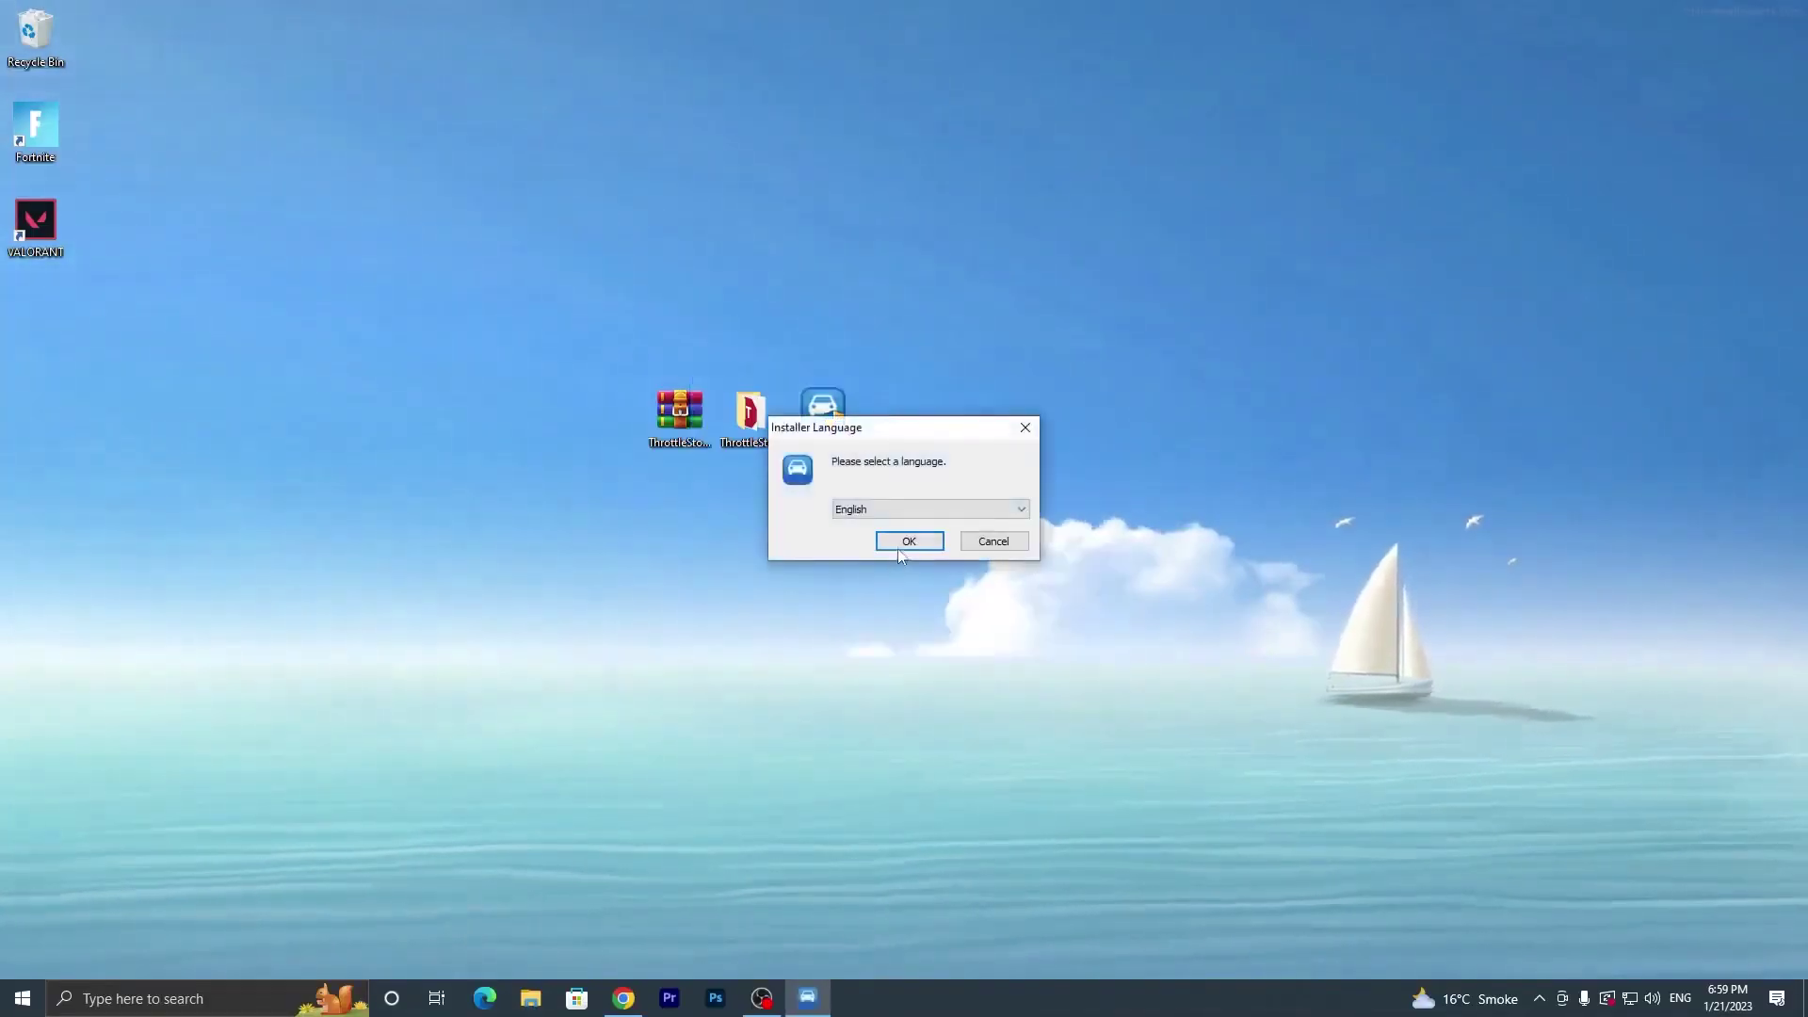
left_click(911, 548)
left_click(1004, 649)
left_click(1008, 649)
left_click(1007, 649)
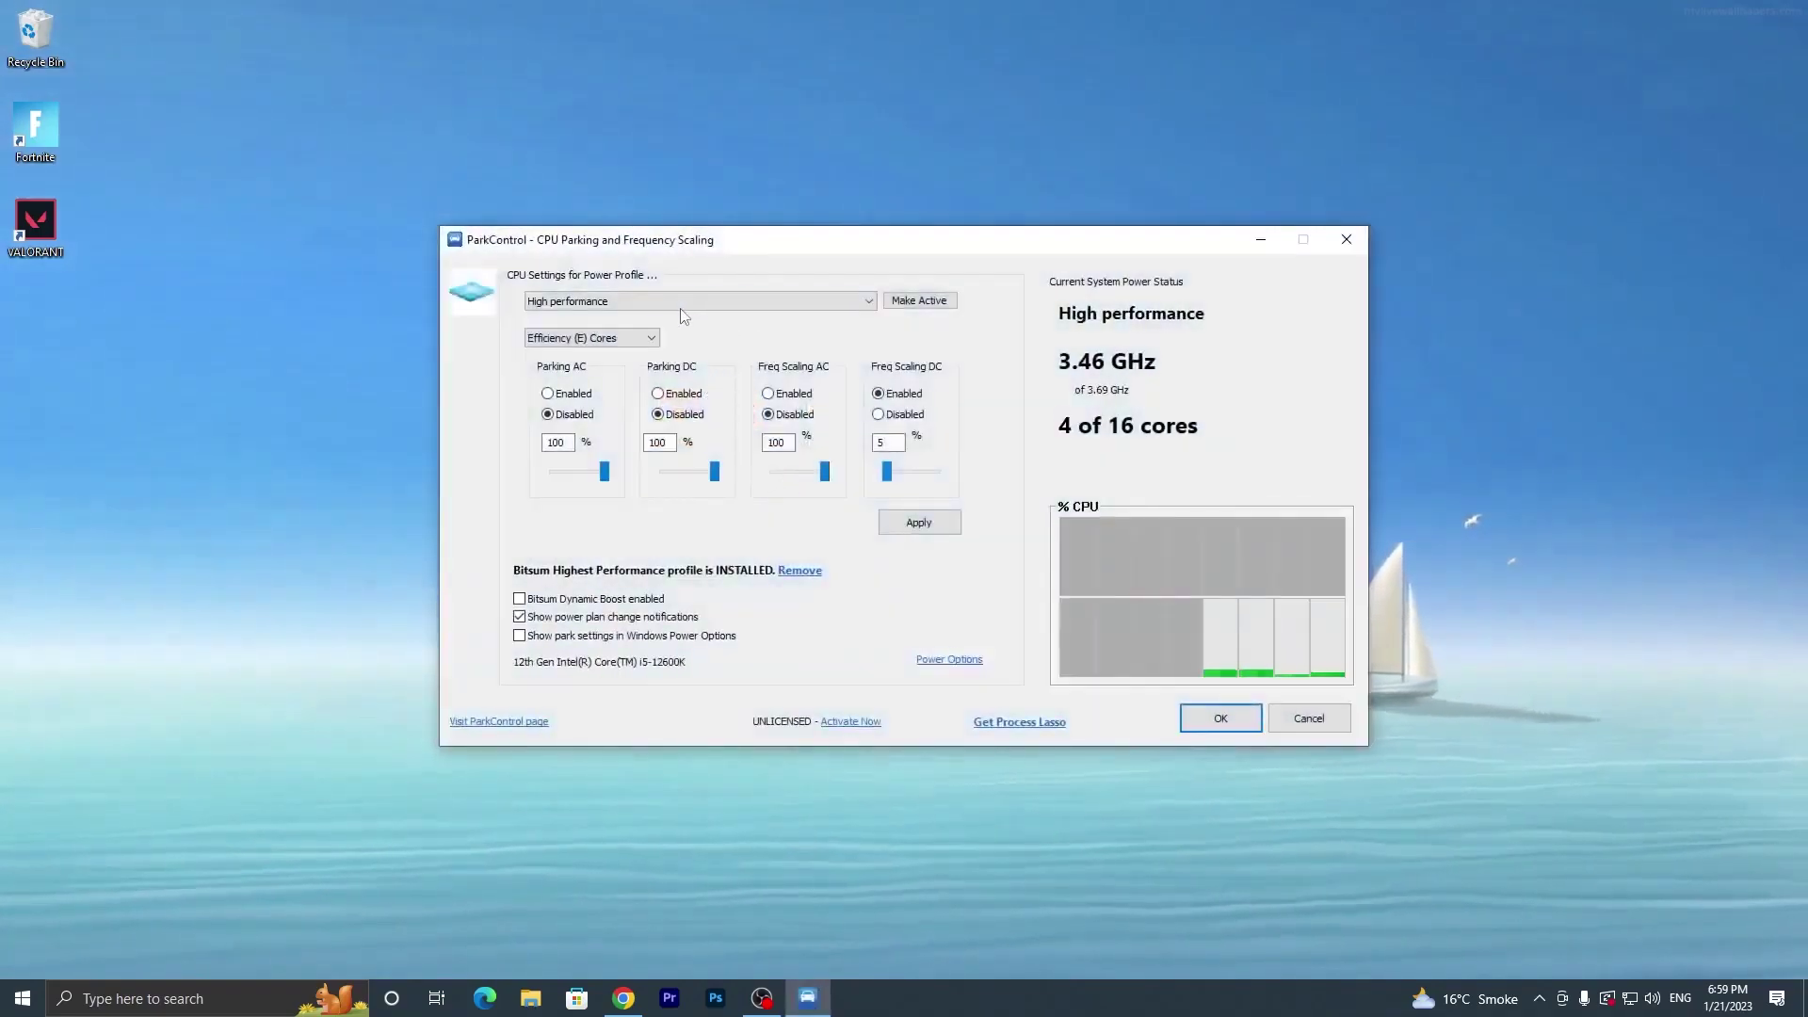
Make the Bitsum Highest Performance power profile the active plan.
left_click(871, 295)
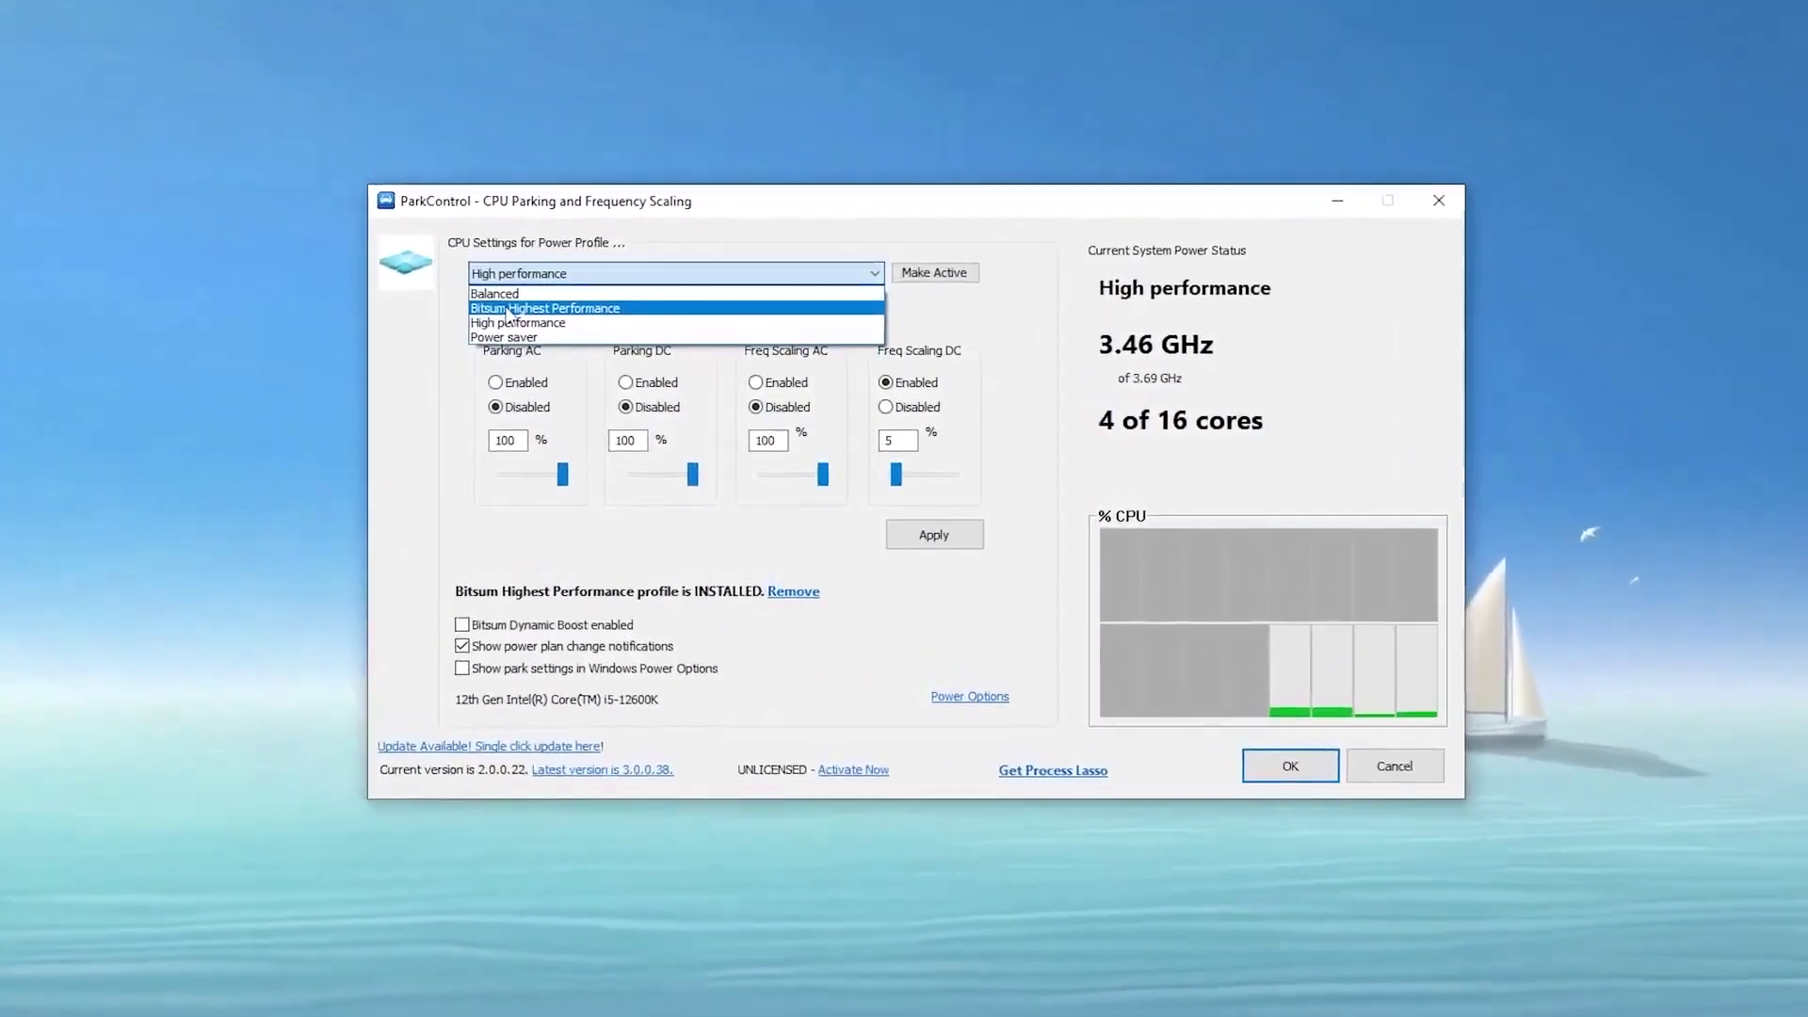
left_click(610, 312)
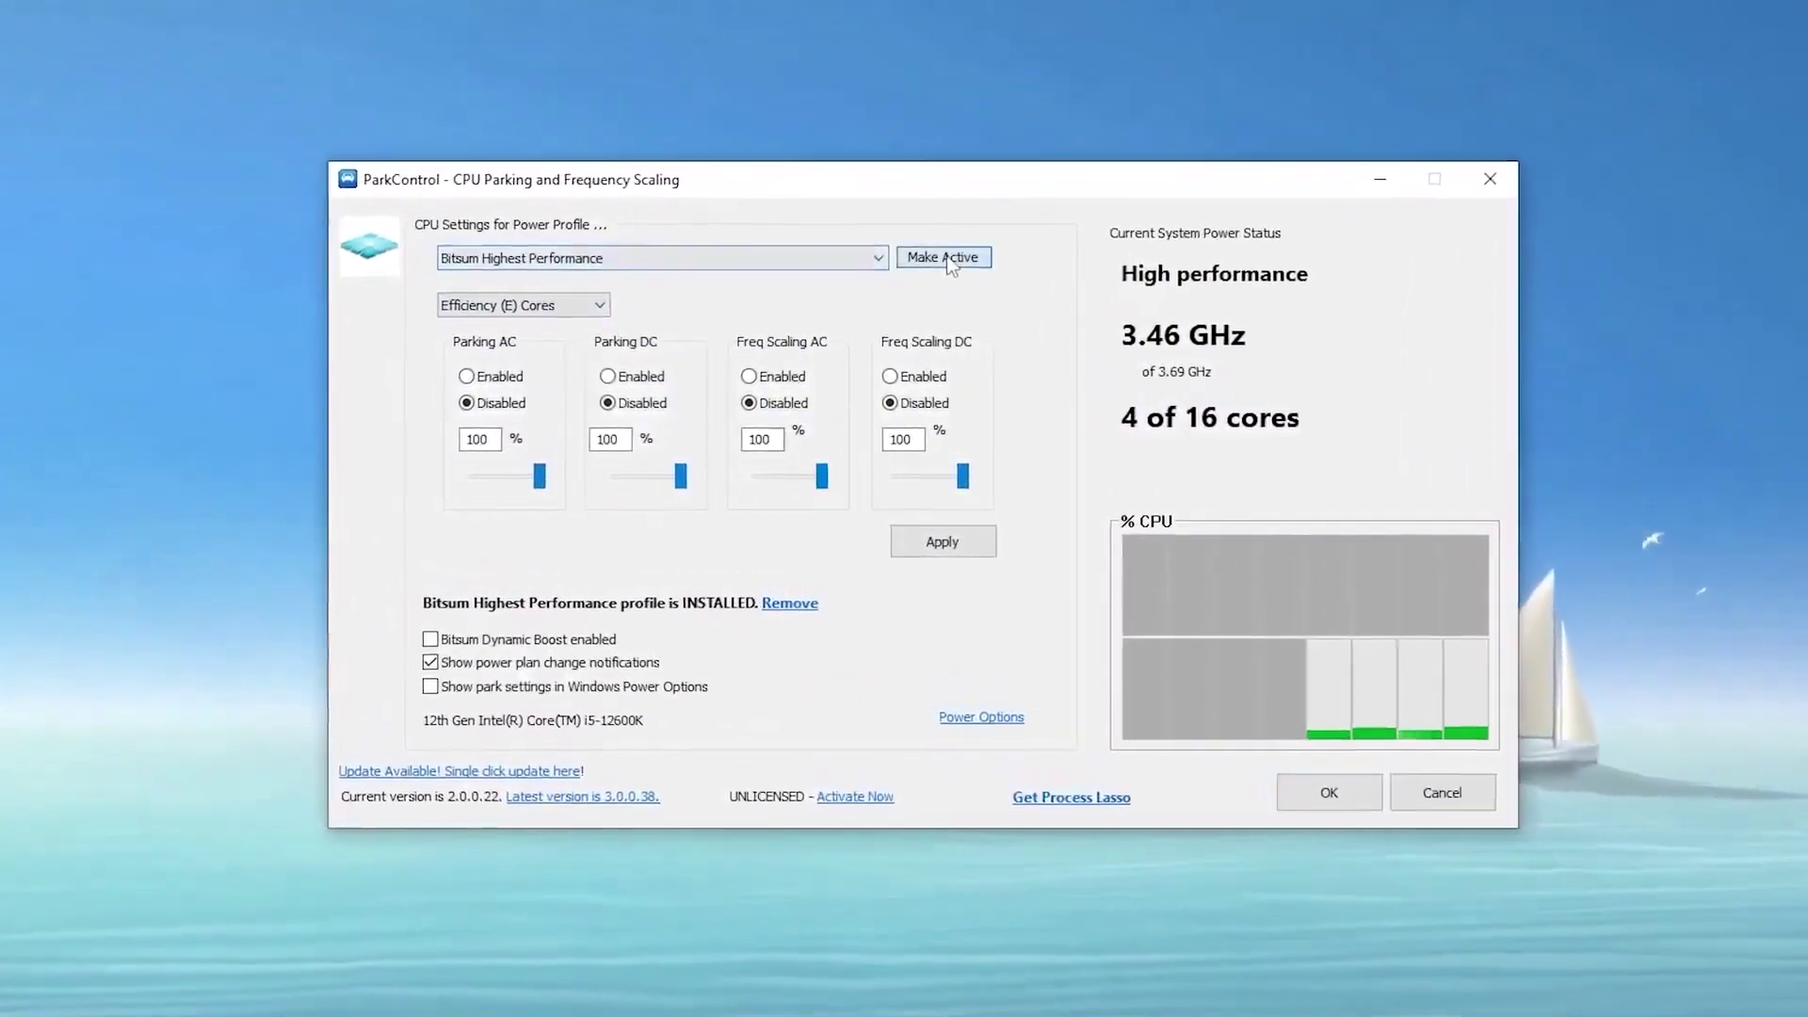
left_click(941, 261)
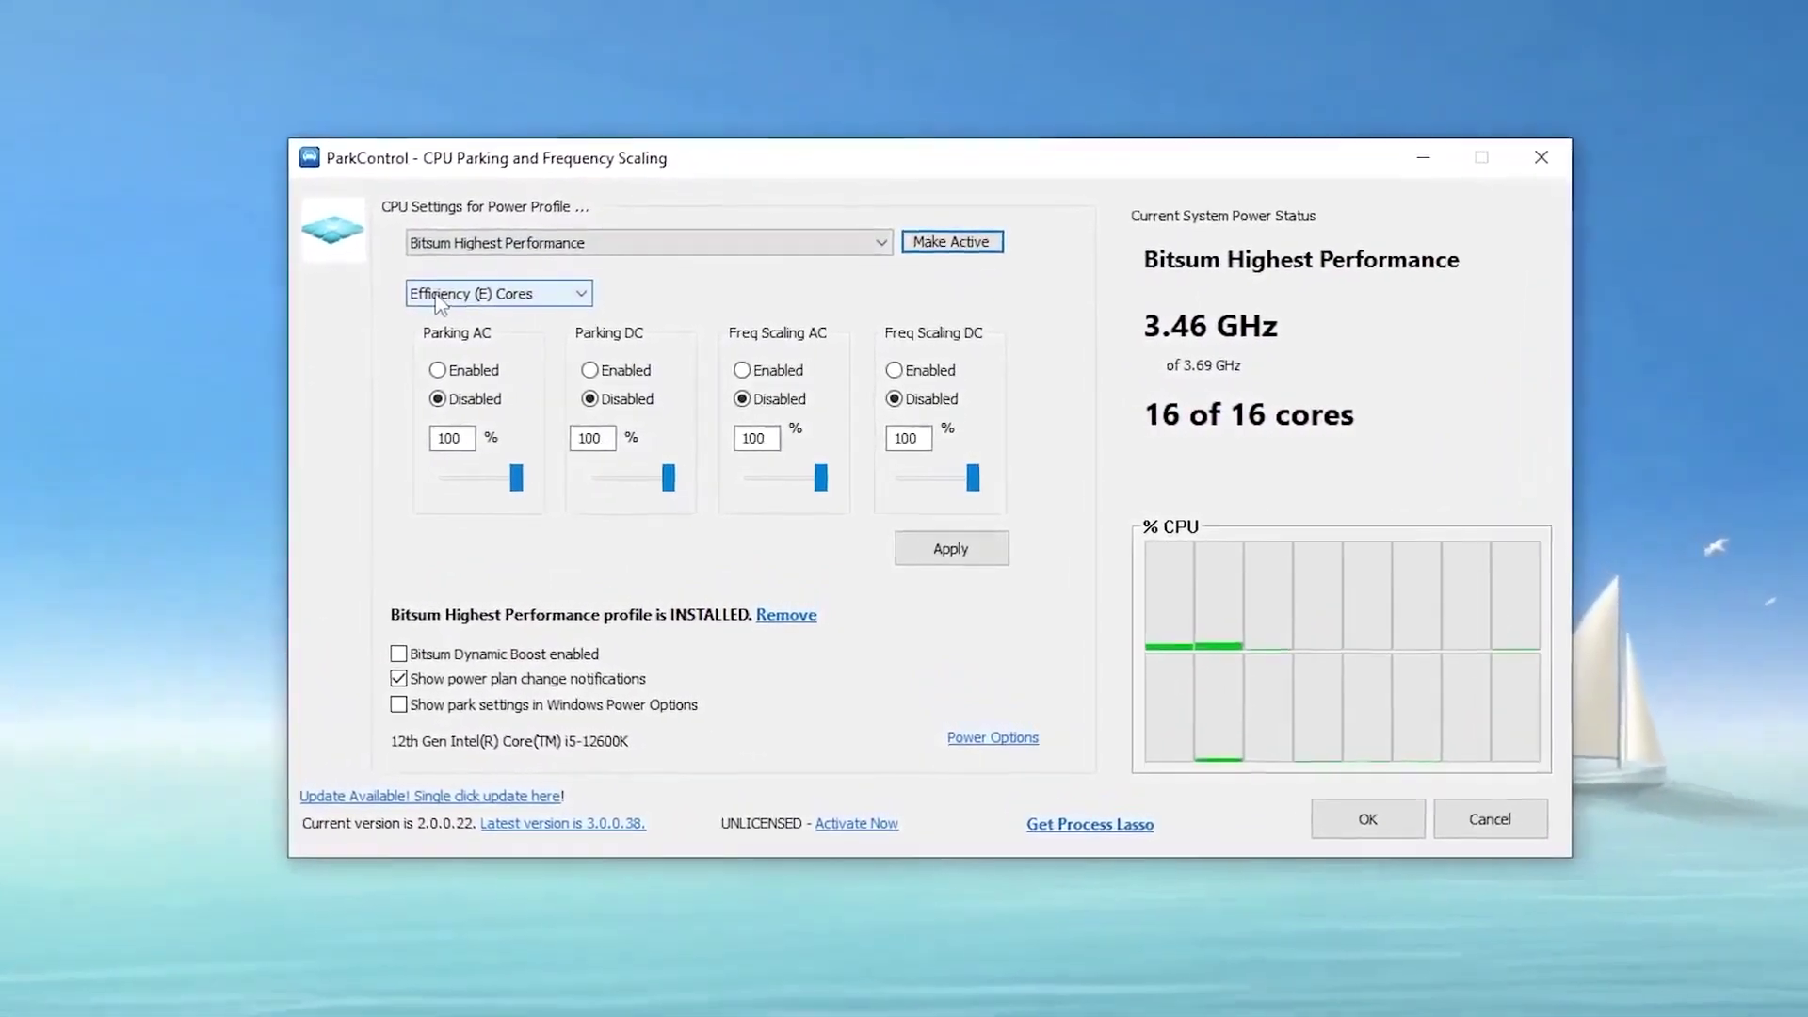
Set Freq Scaling DC to Disabled for Performance (P) Cores and apply it to the active profile.
left_click(466, 298)
left_click(490, 327)
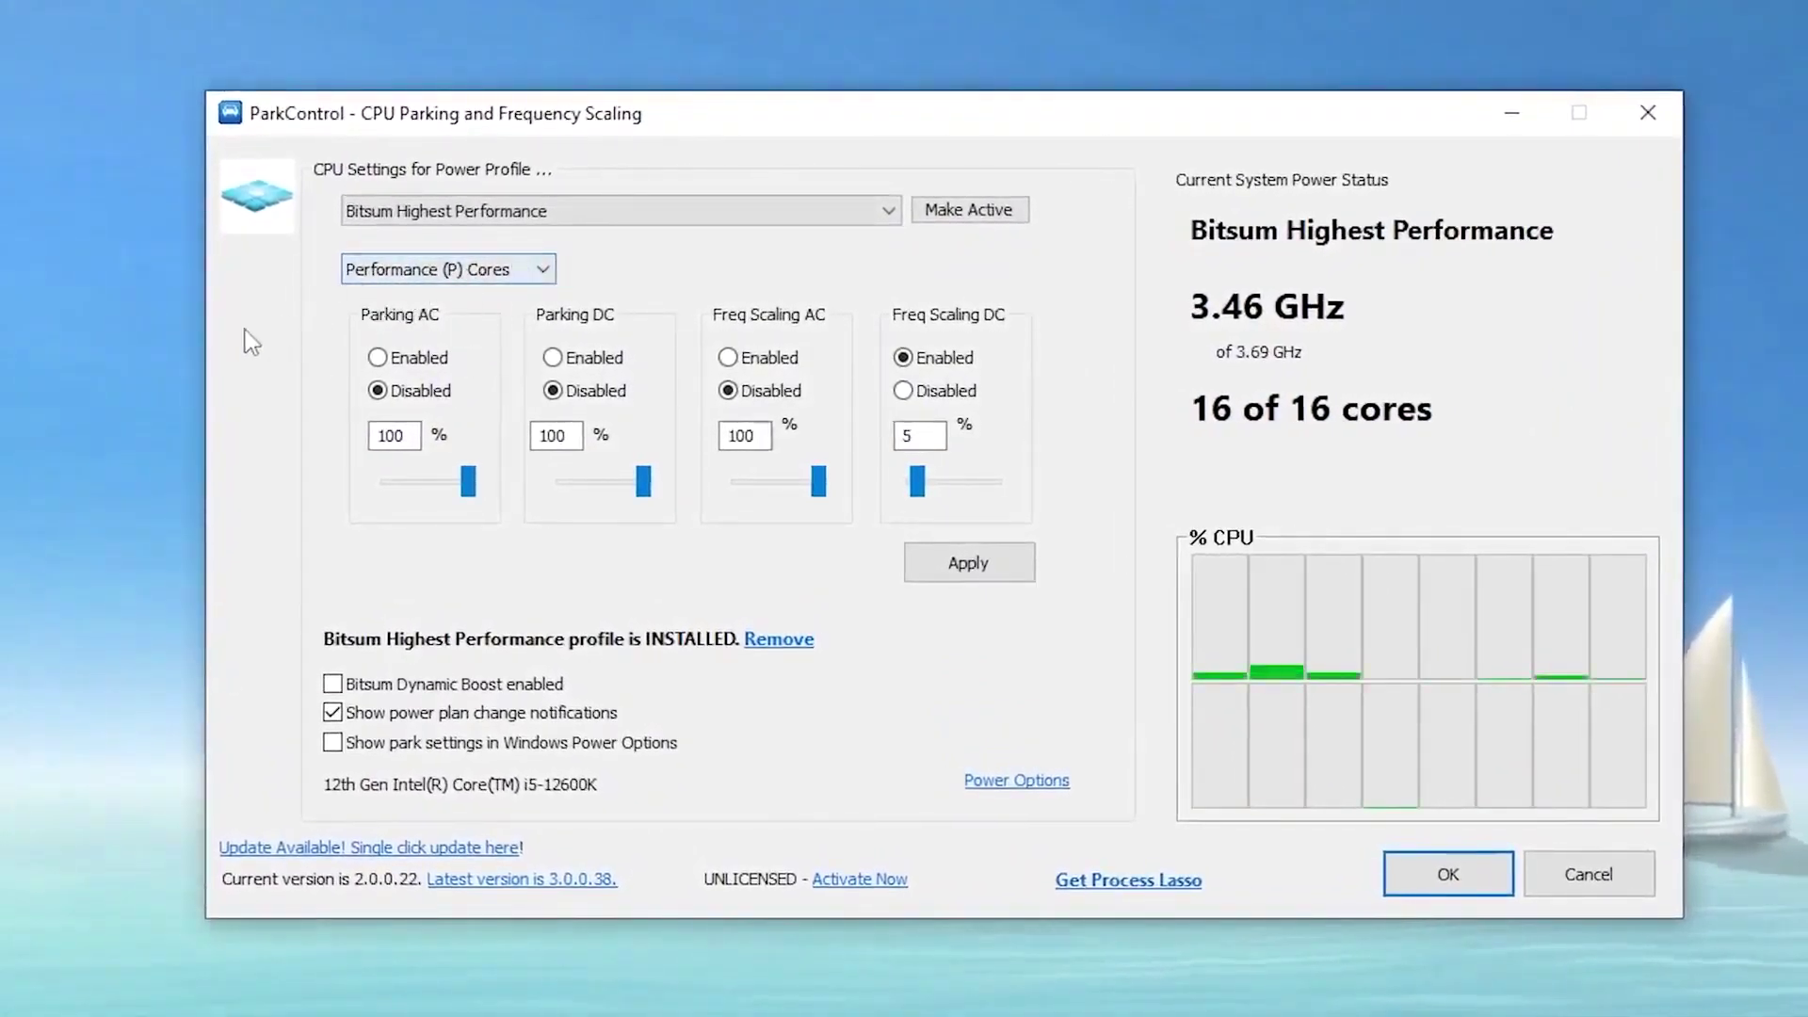
left_click(903, 390)
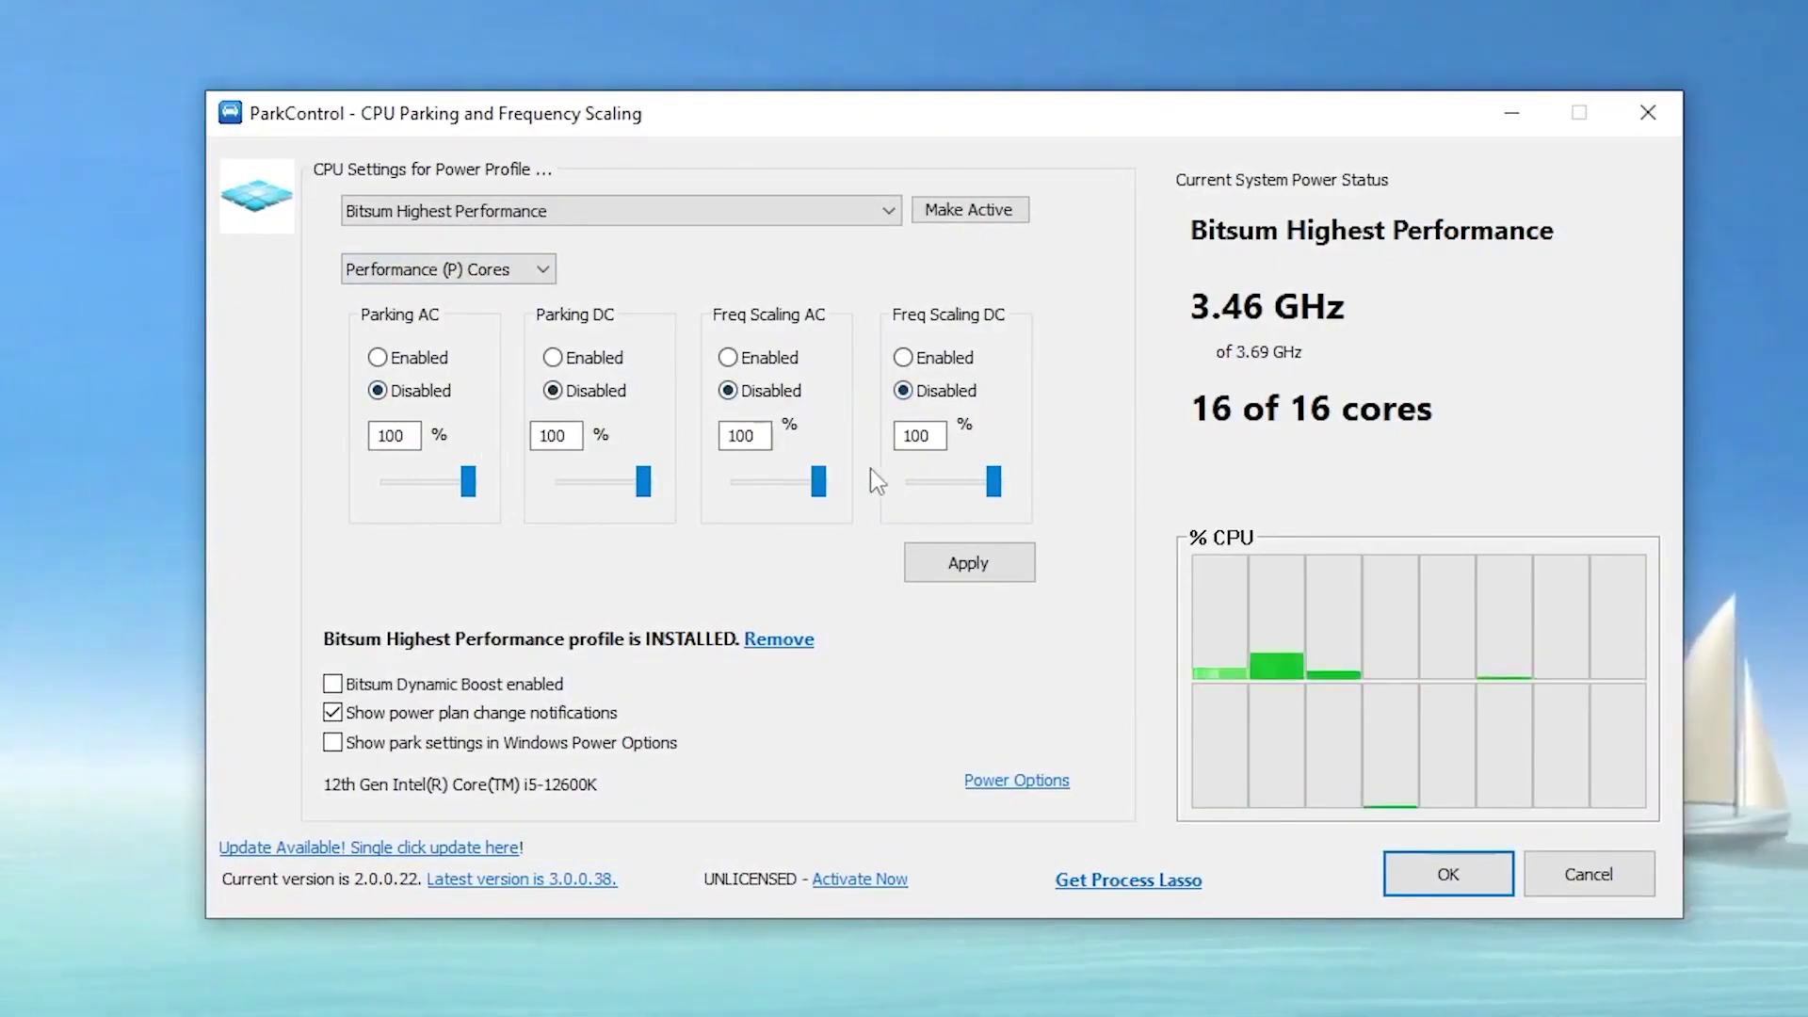
left_click(979, 567)
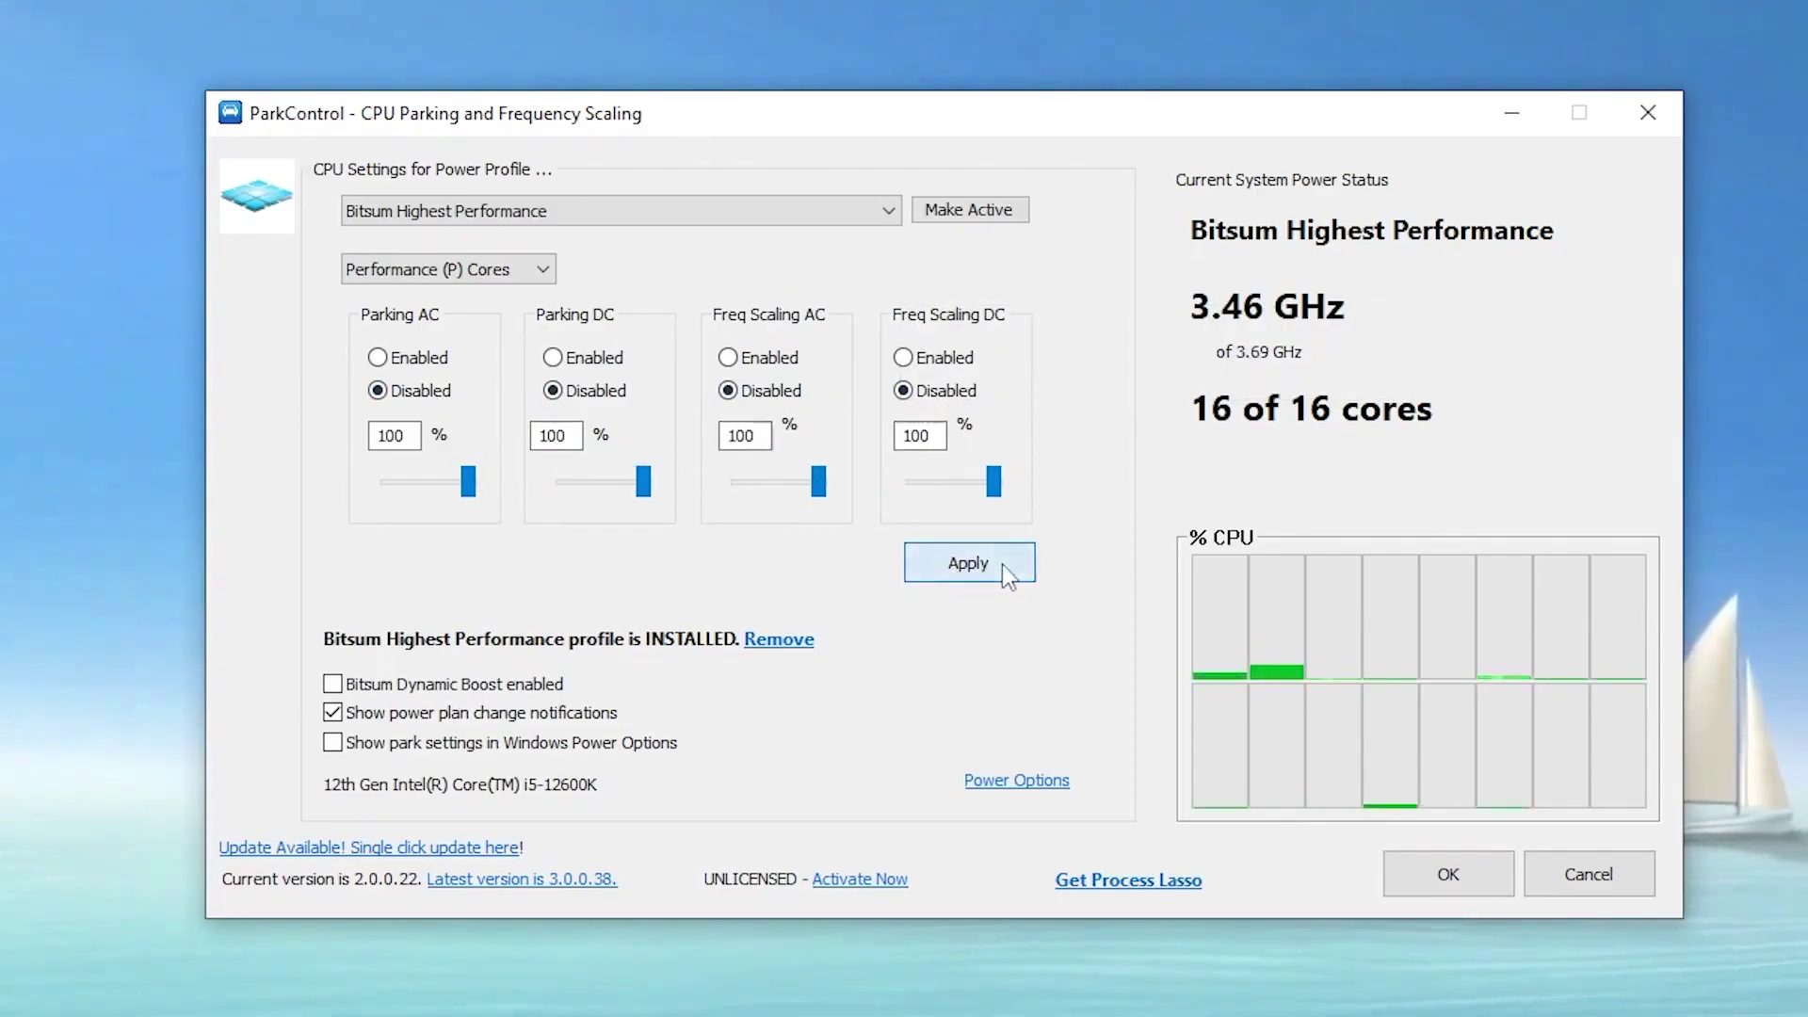
left_click(984, 213)
left_click(973, 564)
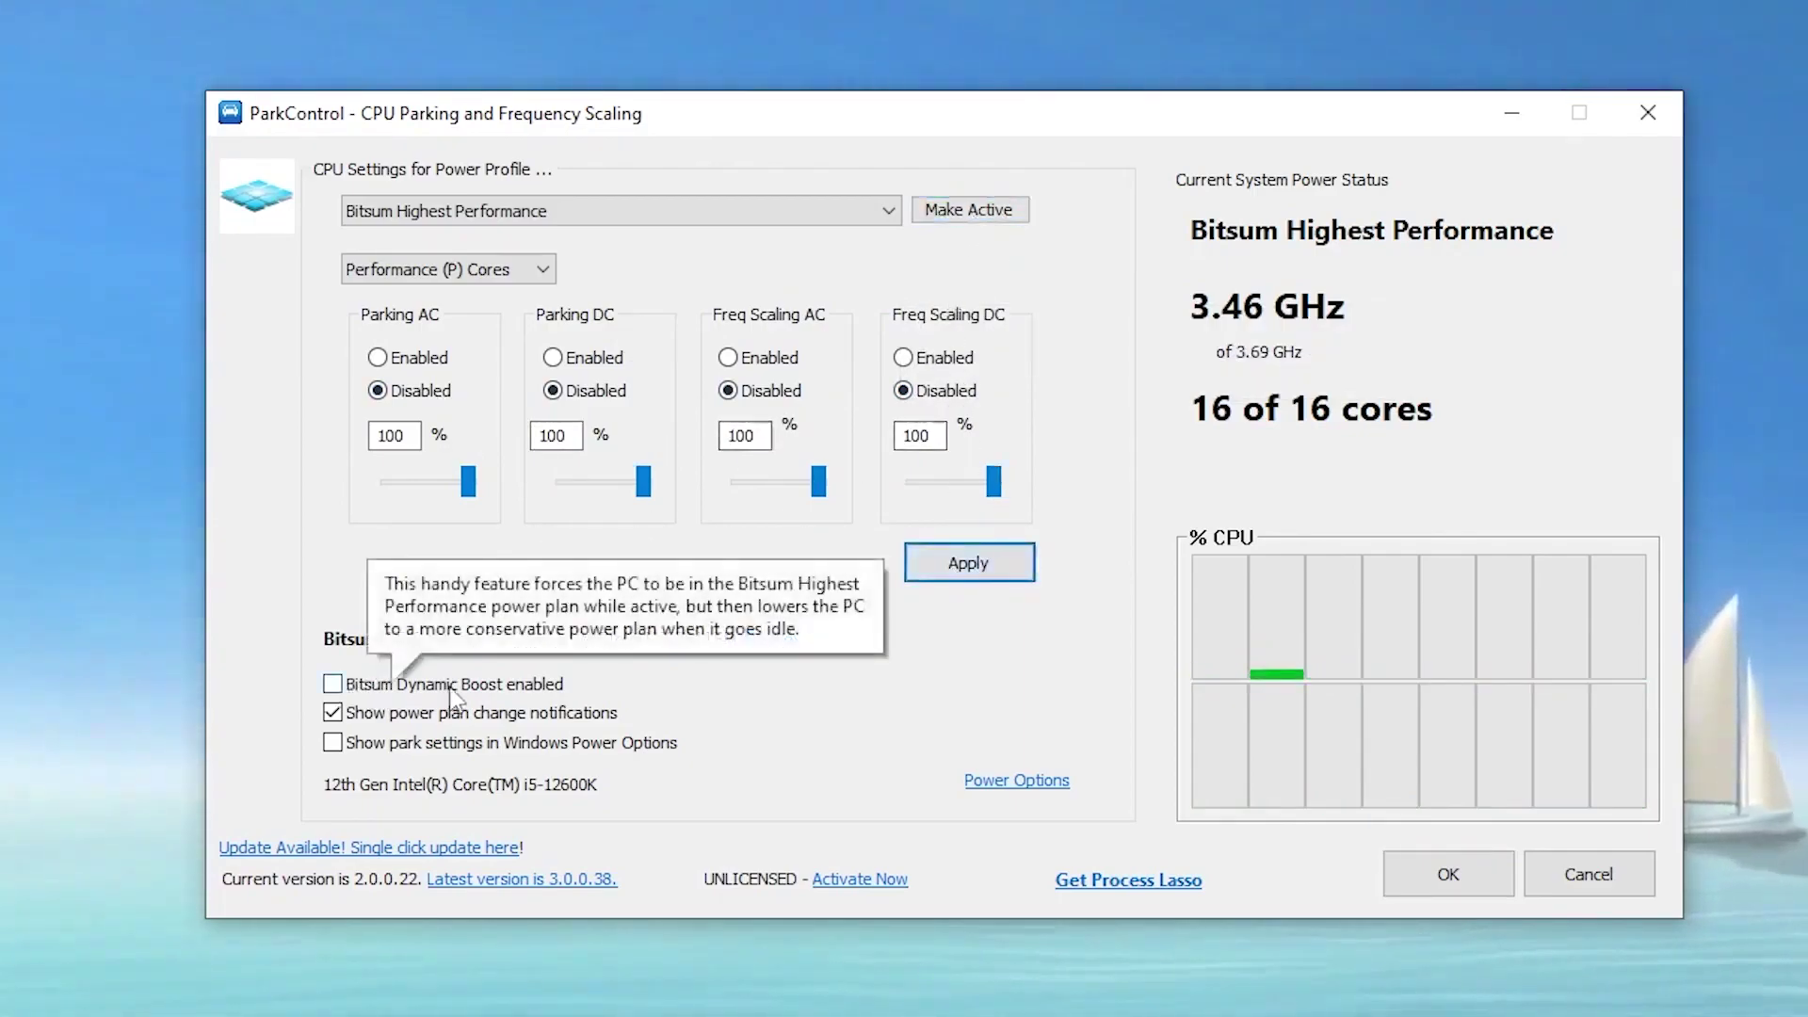
Enable Bitsum Dynamic Boost with Bitsum Highest Performance as the idle profile, then save.
left_click(332, 684)
left_click(1296, 496)
left_click(1163, 528)
left_click(1149, 609)
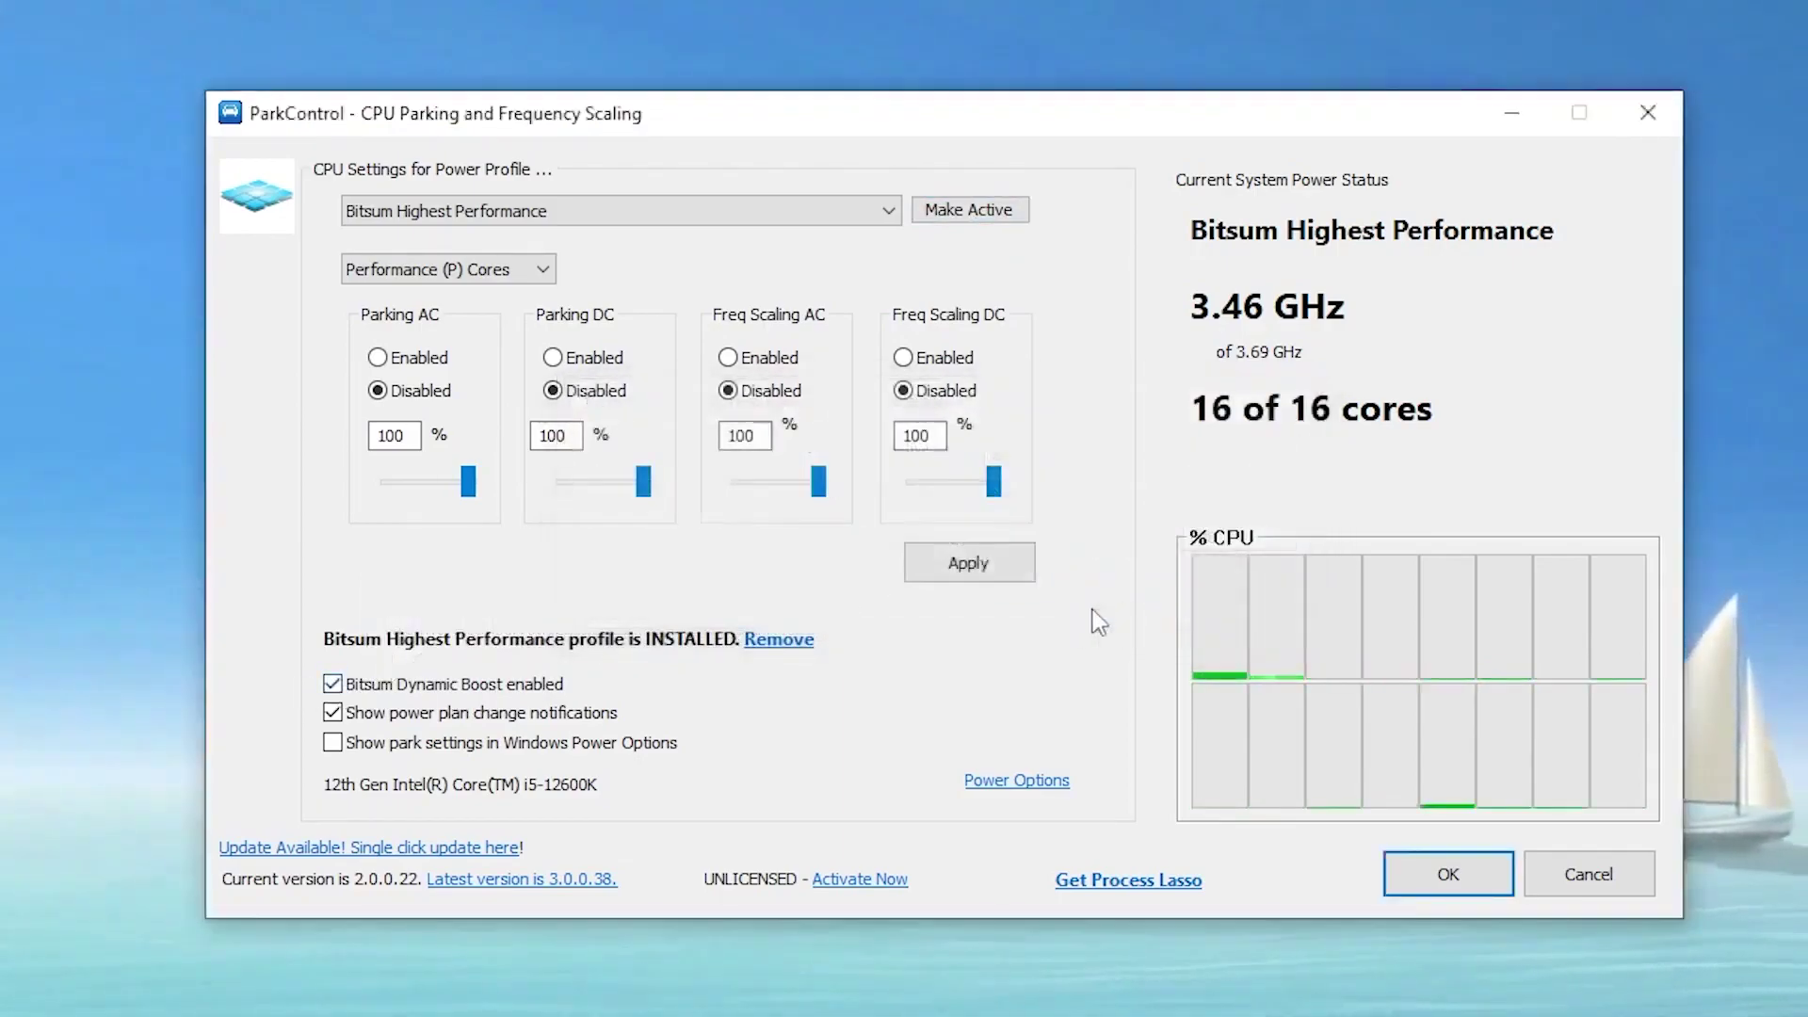
left_click(1448, 874)
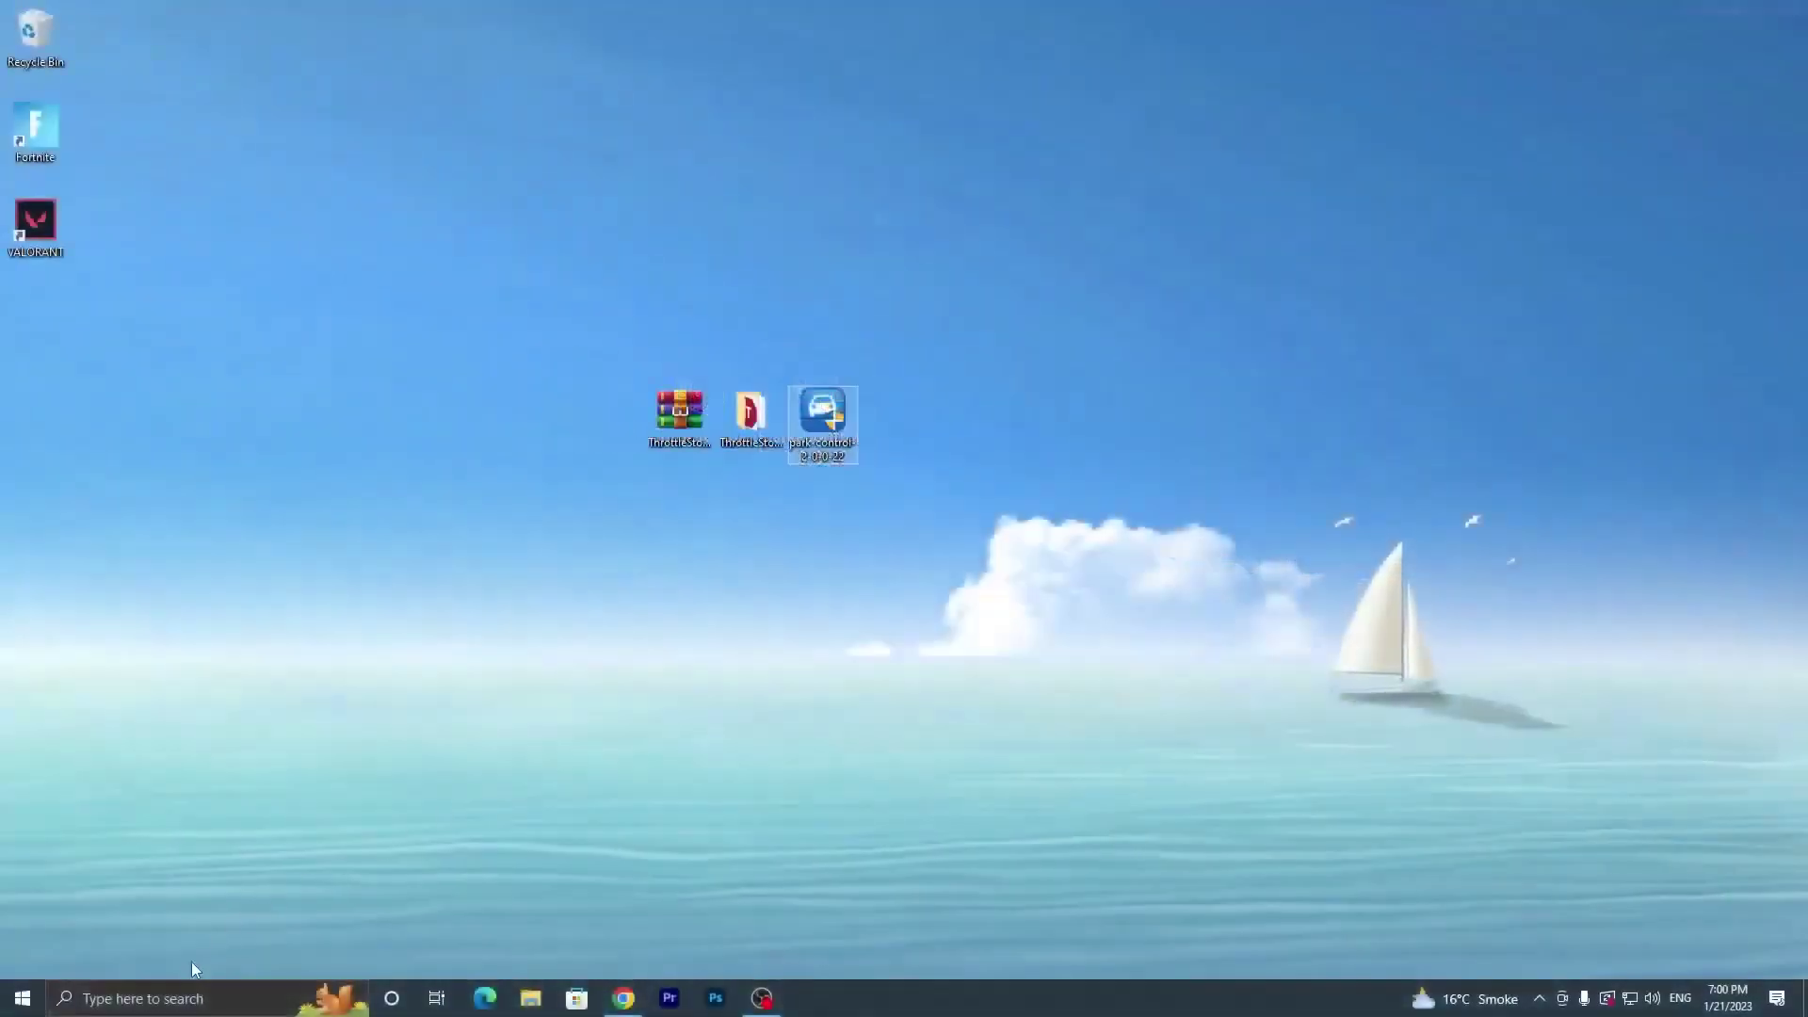
left_click(151, 998)
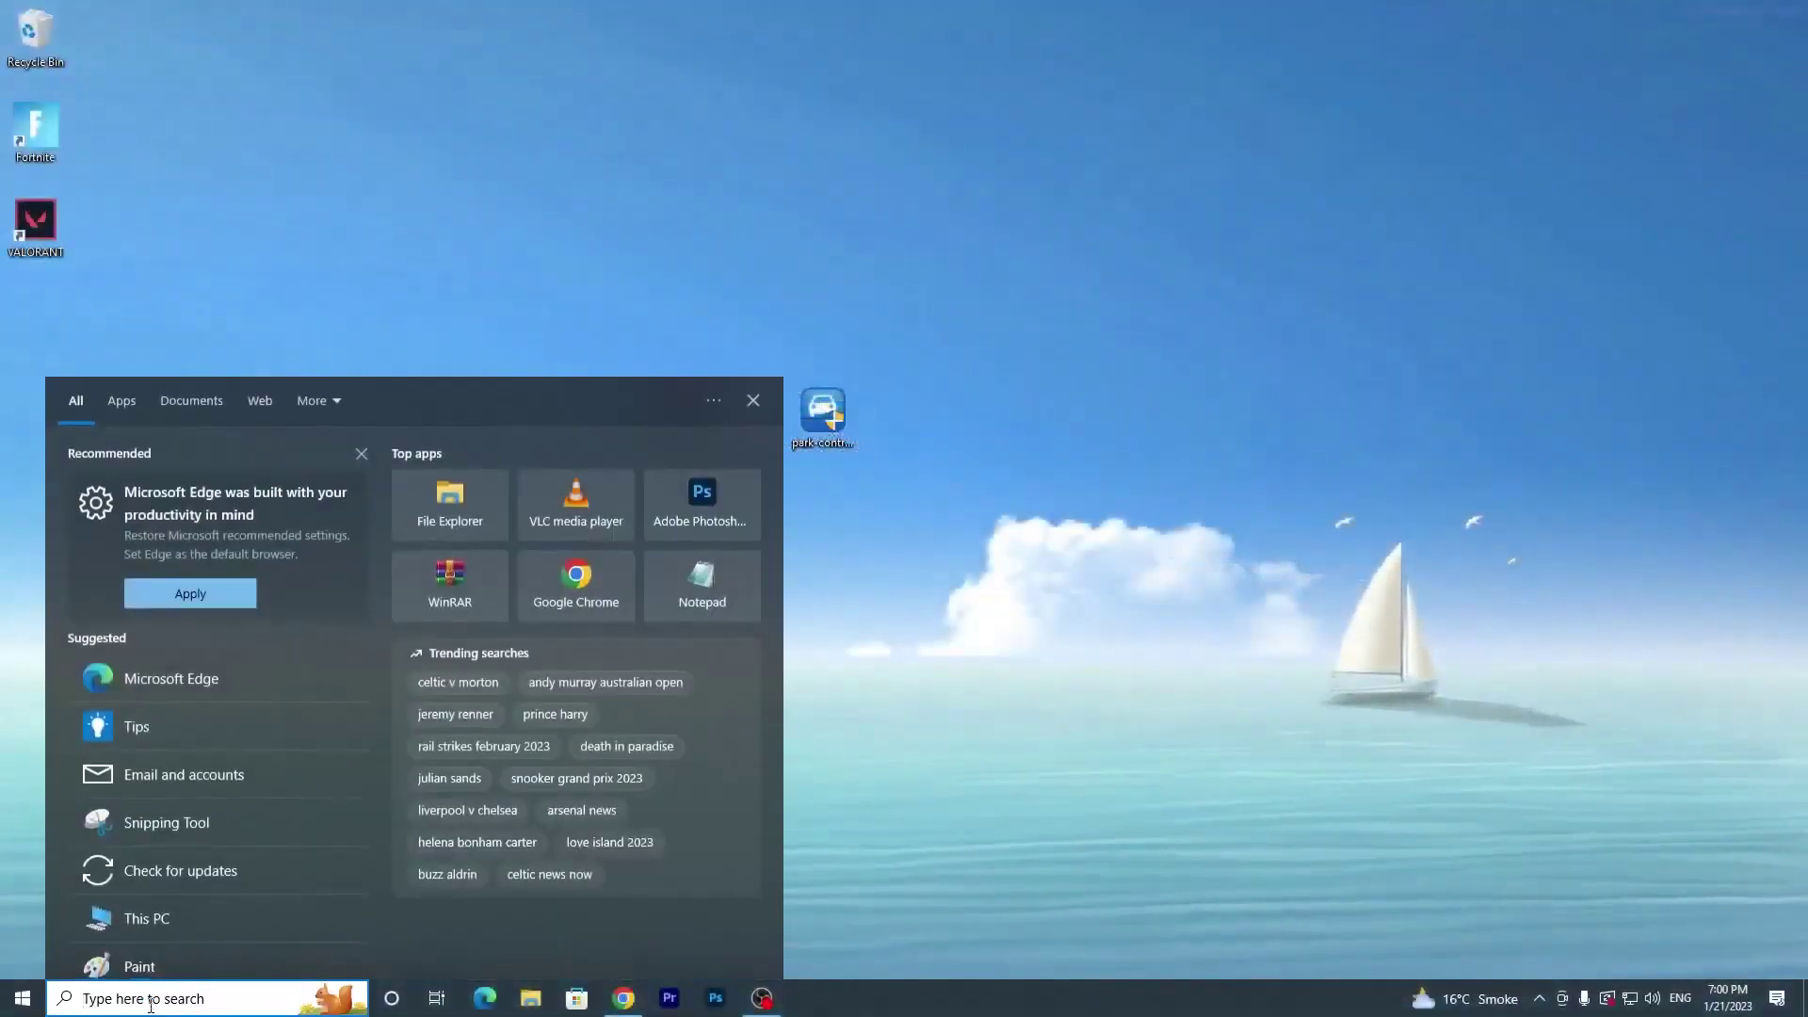
type("po")
key("Return")
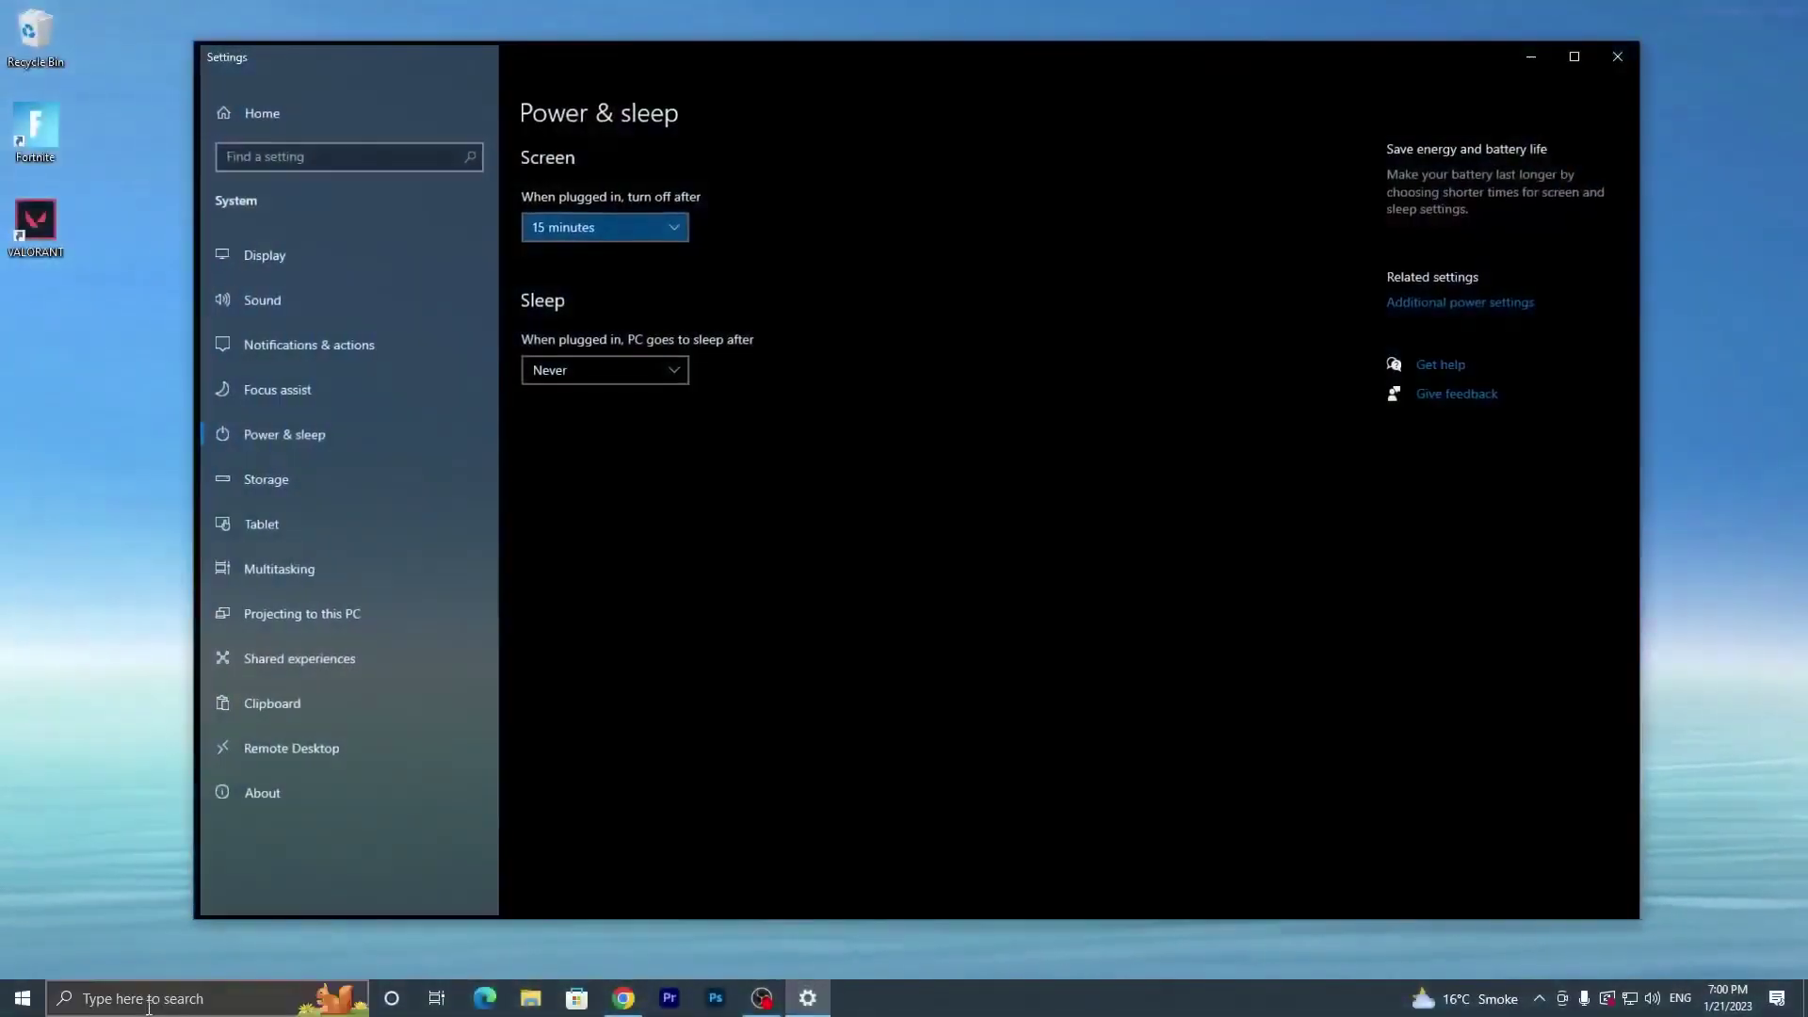
left_click(1427, 302)
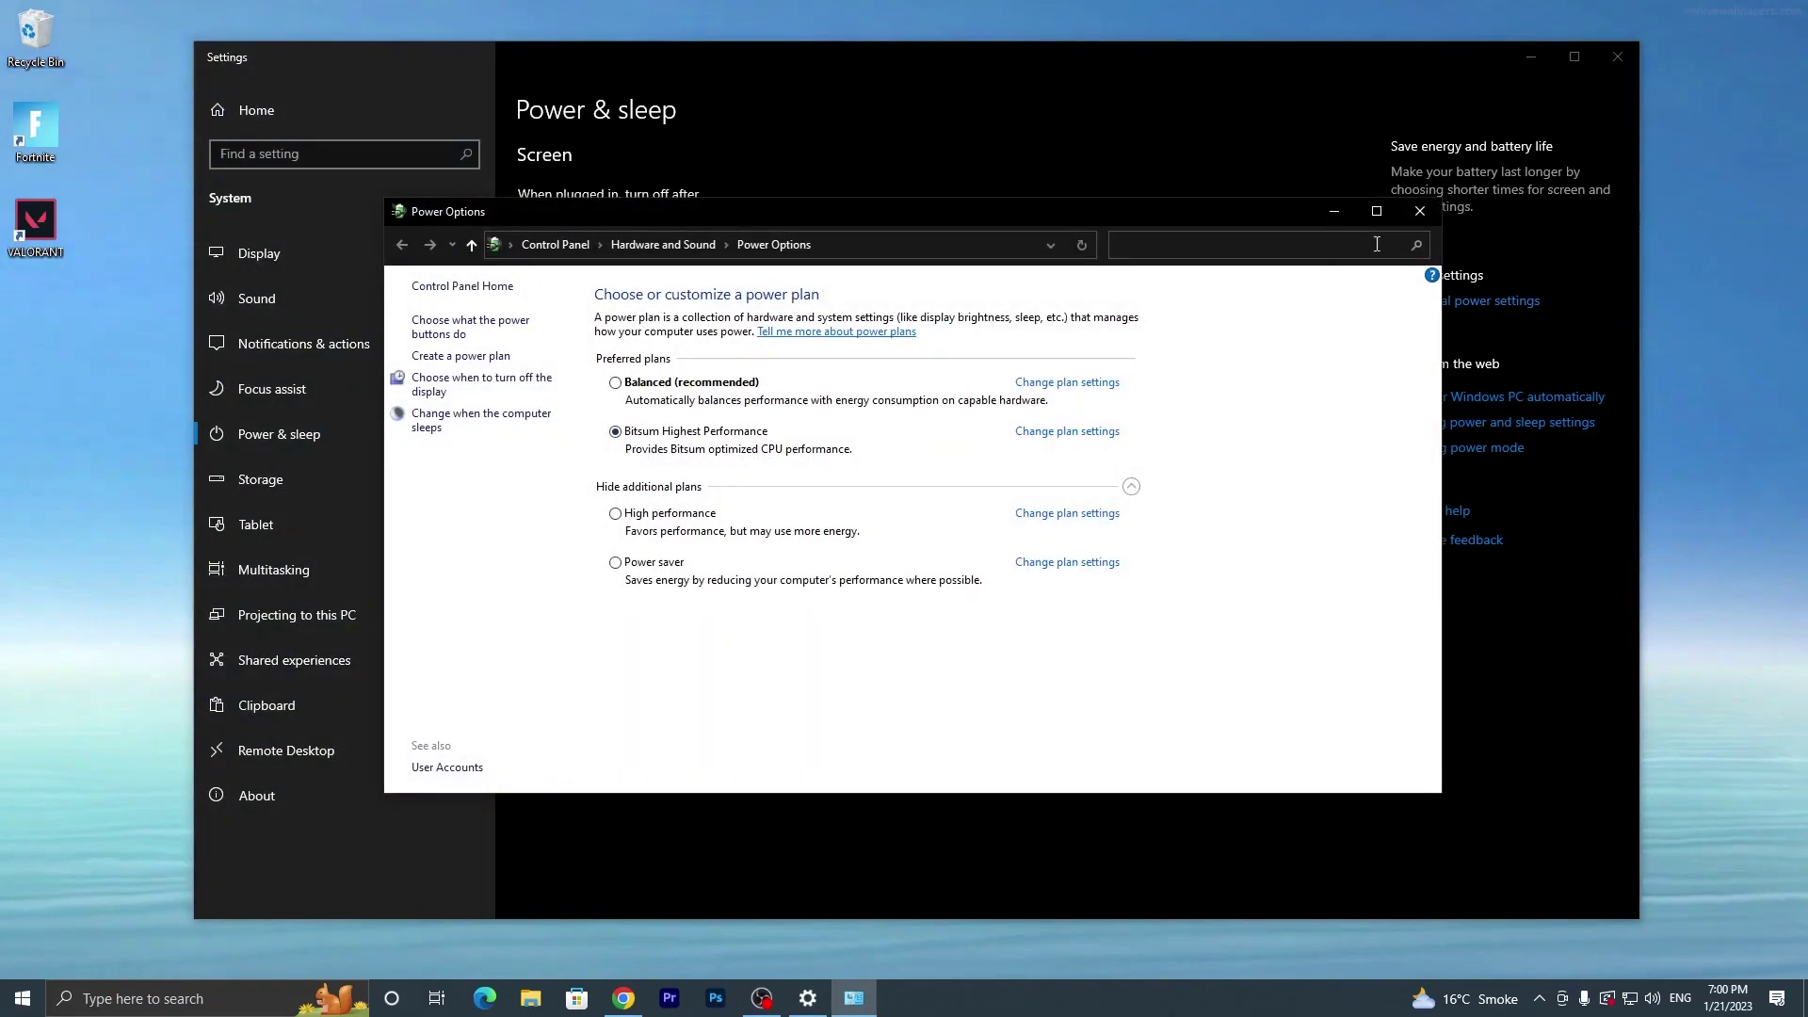
left_click(1420, 211)
left_click(1618, 56)
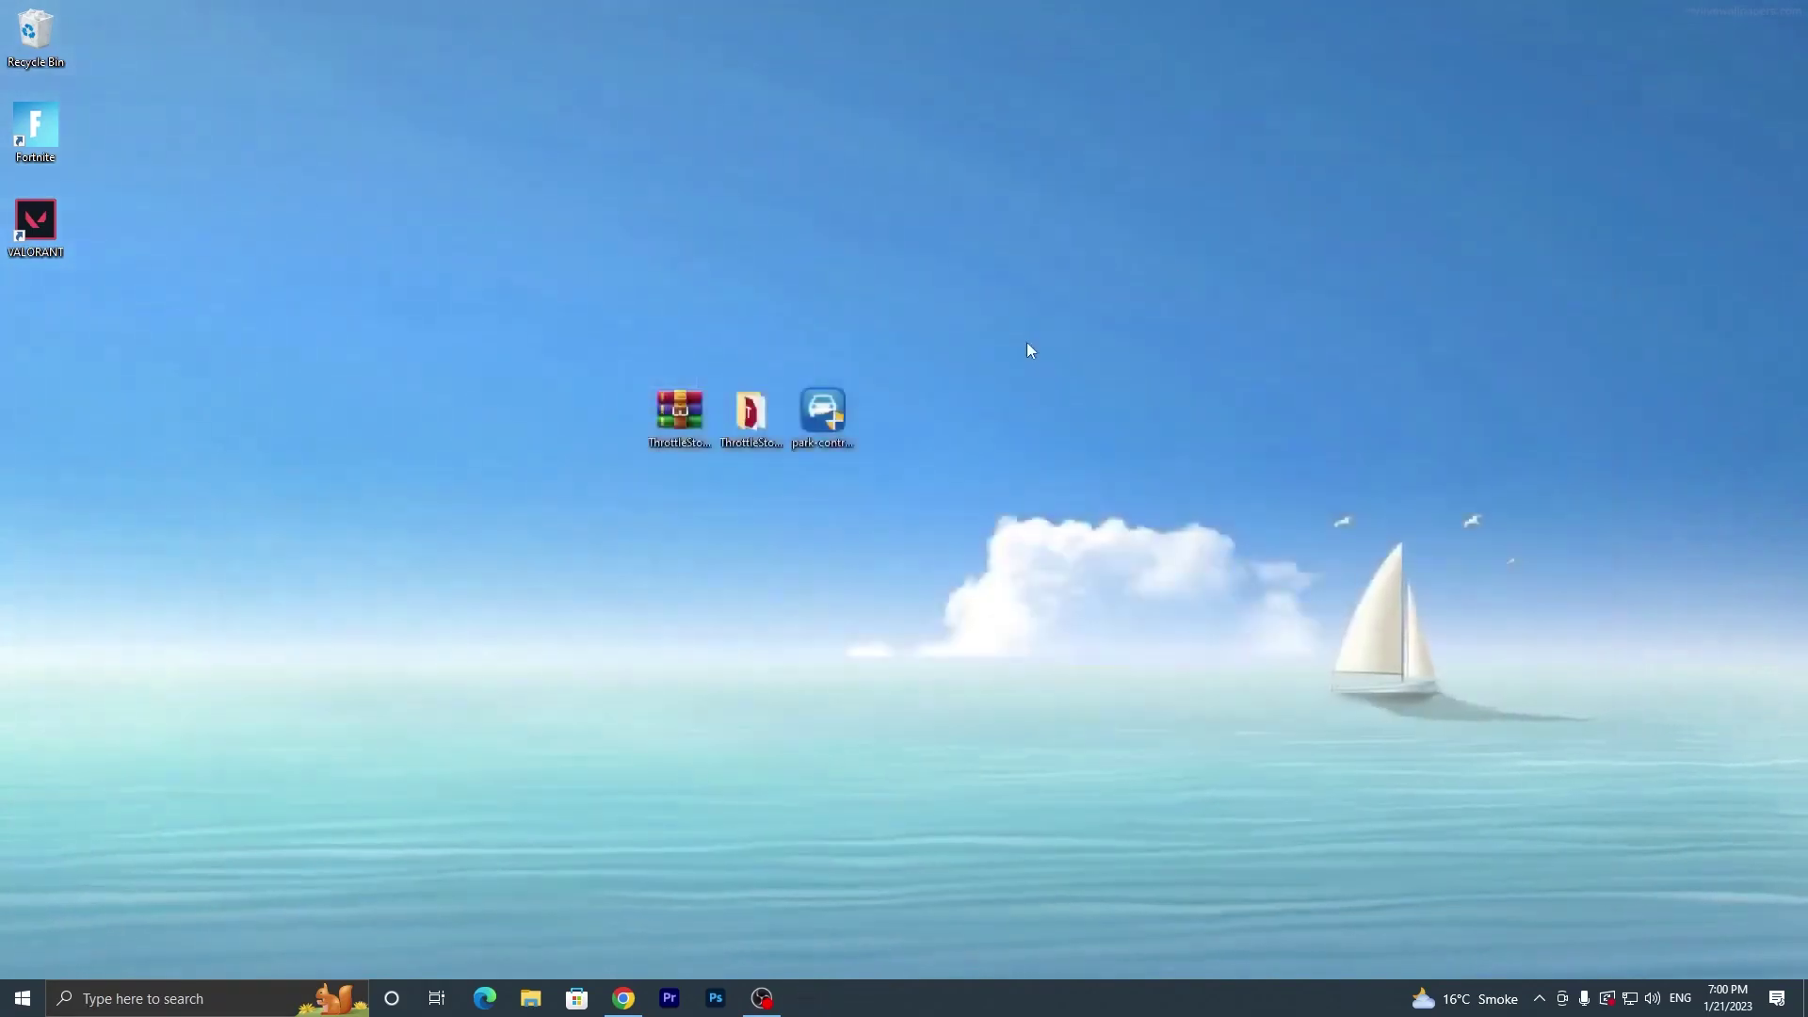